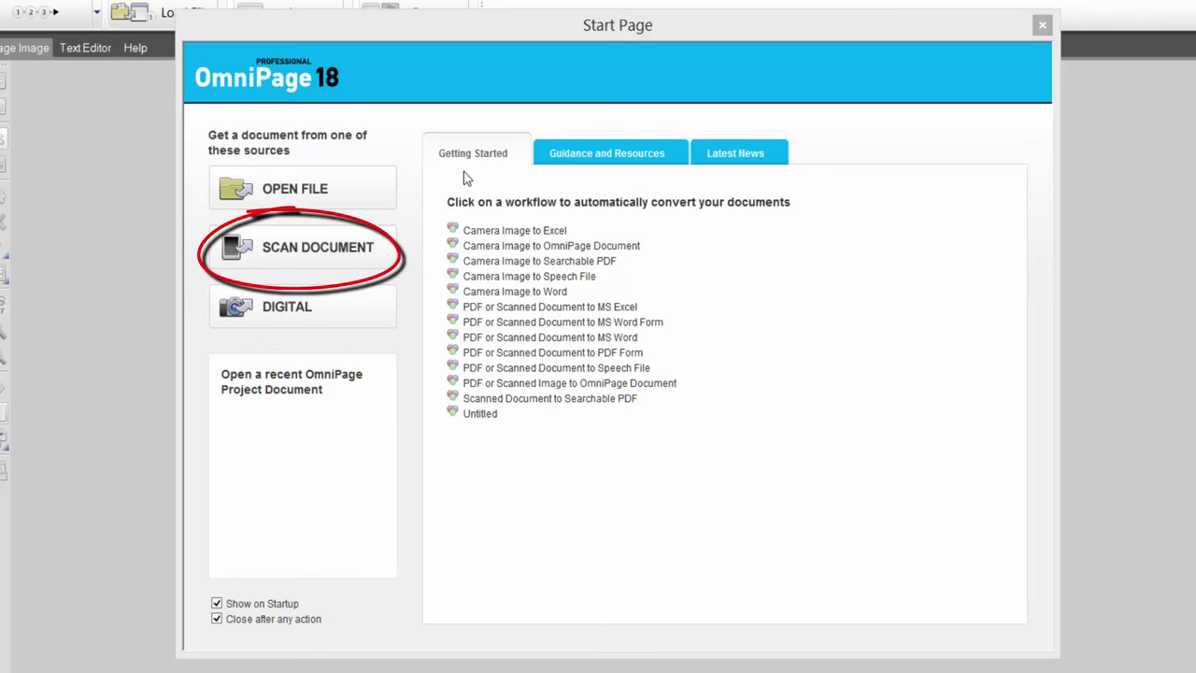
# Start a document scan from the start page and exit the Auto Scan window without scanning.
pyautogui.click(285, 258)
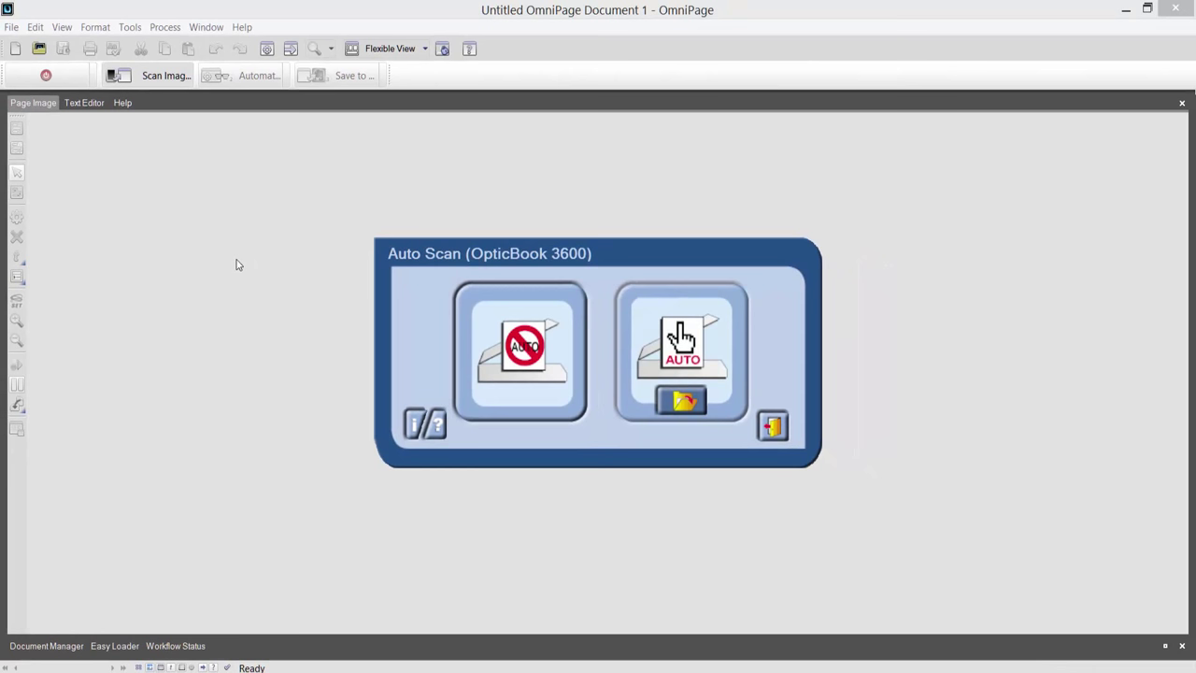
pyautogui.click(781, 430)
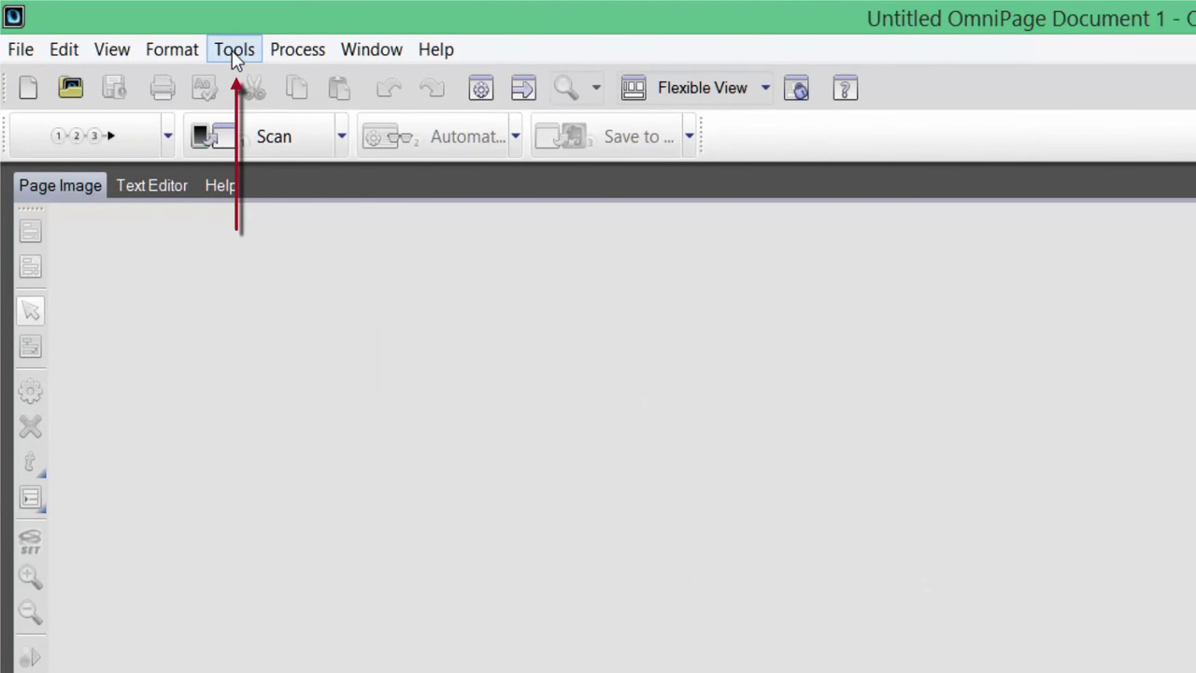
# Review the scanner selection in the Scanner Setup Wizard and quit it without changing the scanner.
pyautogui.click(234, 51)
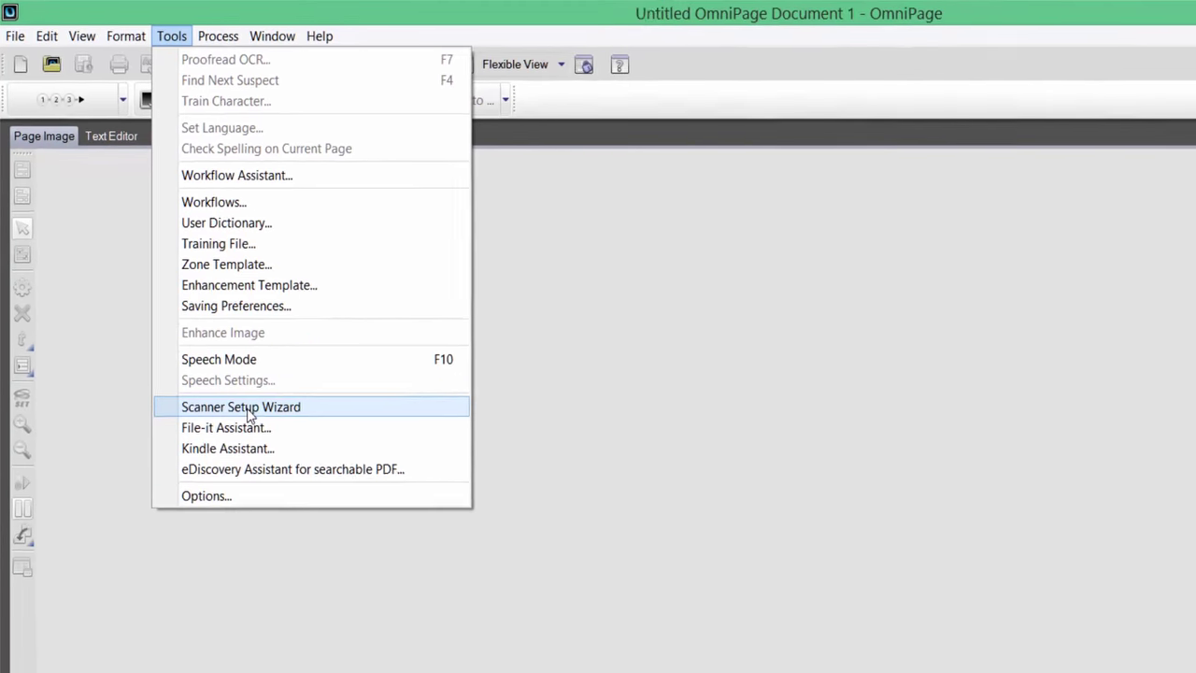
pyautogui.click(338, 557)
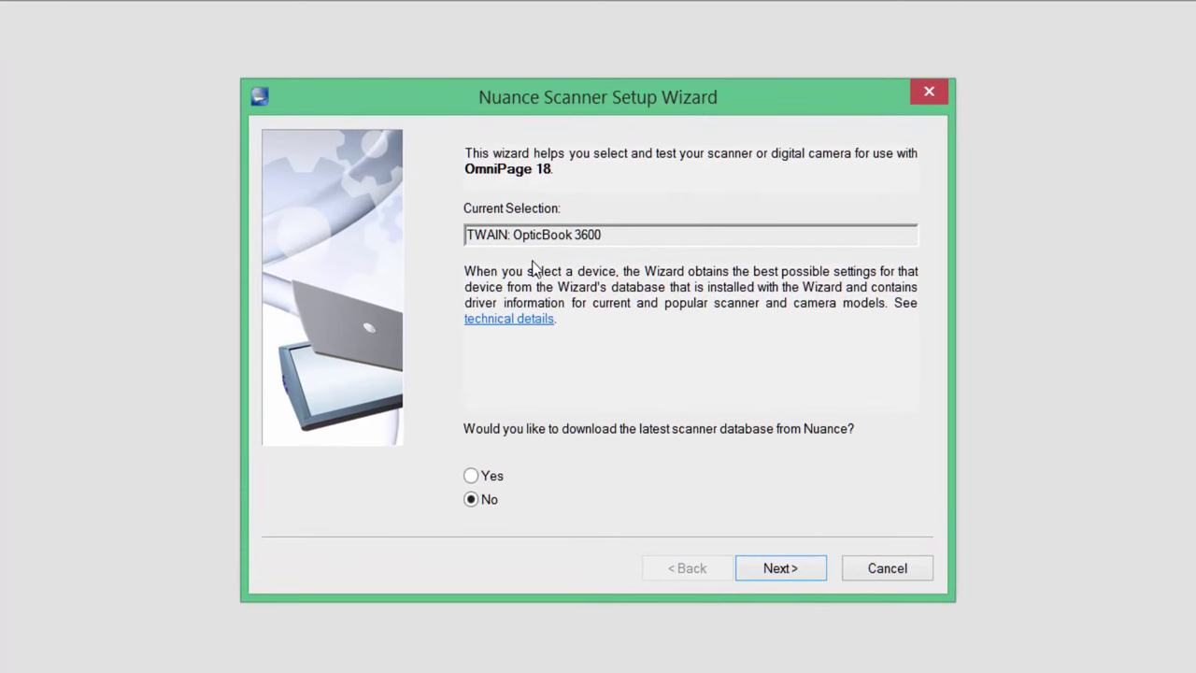
pyautogui.click(783, 577)
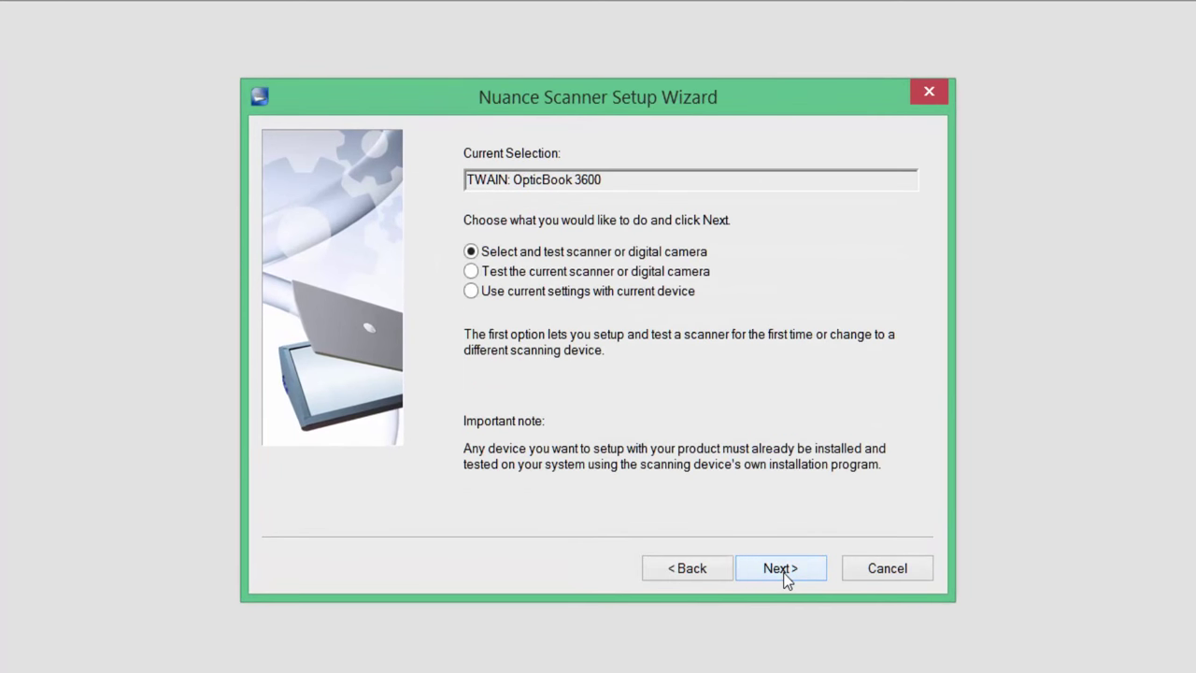
pyautogui.click(783, 575)
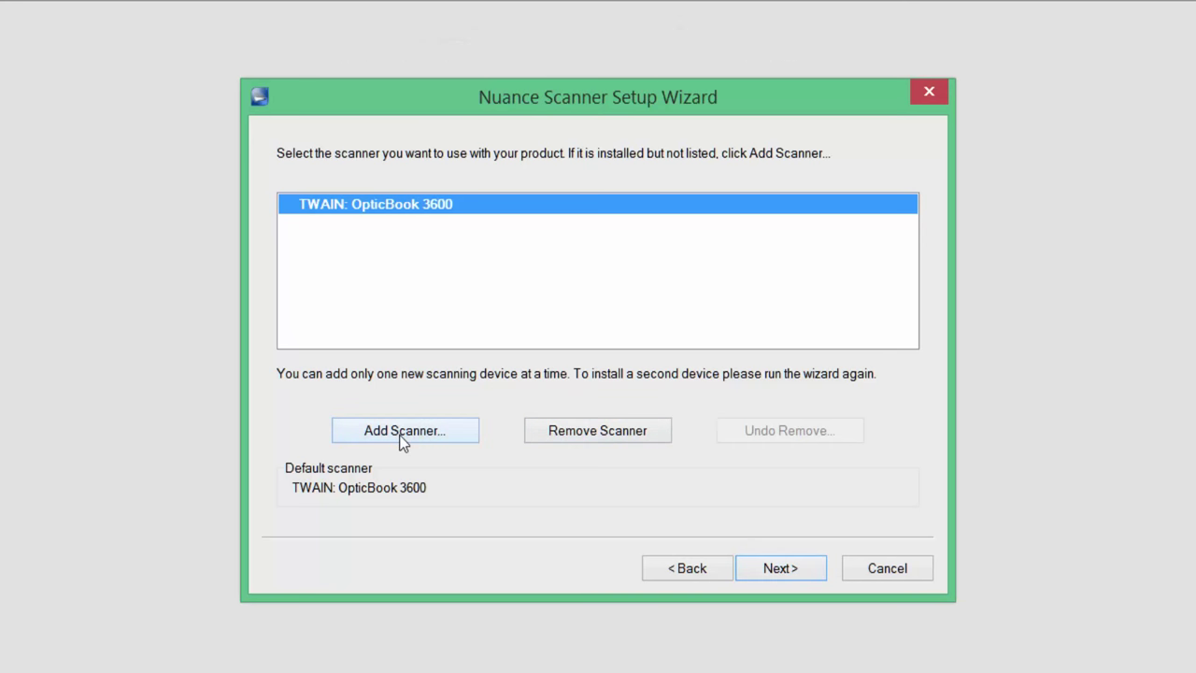
pyautogui.click(892, 572)
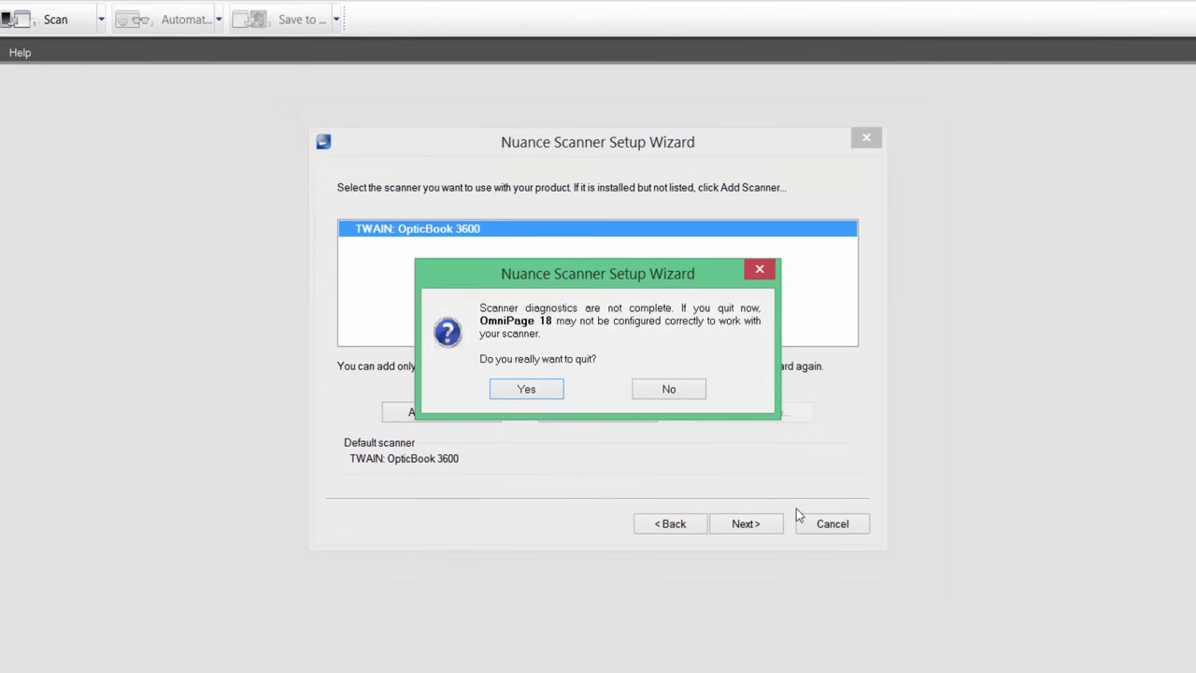
pyautogui.click(526, 388)
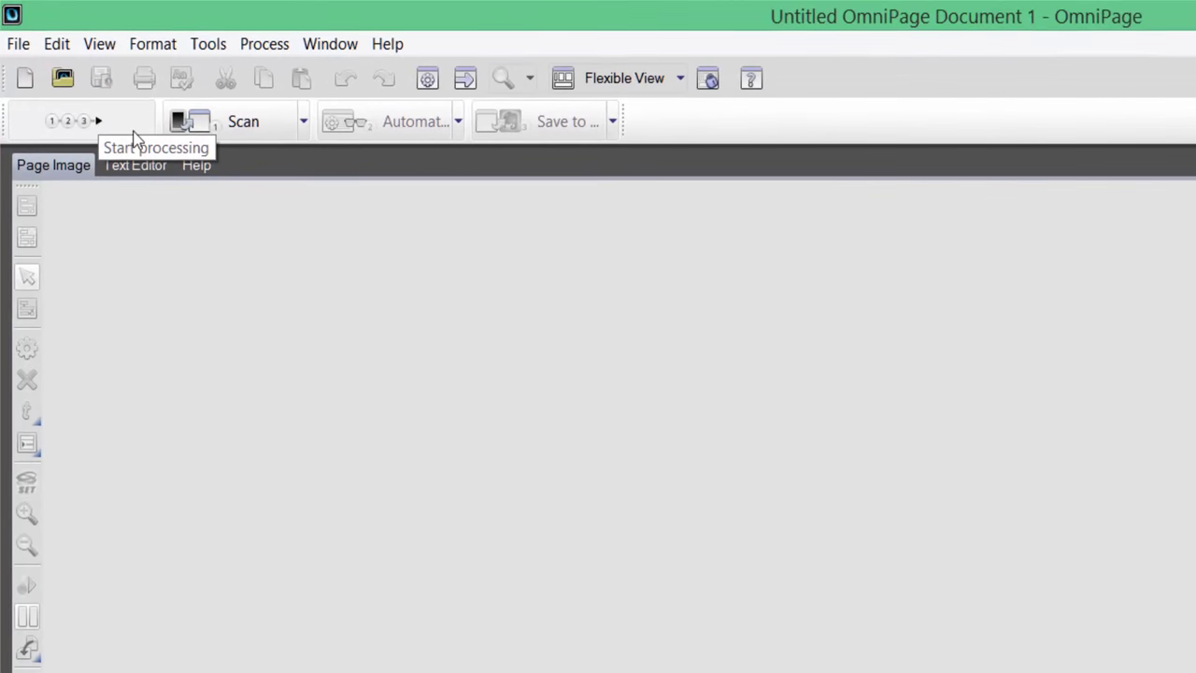
# Select the PDF or Scanned Document to Speech File workflow and start processing.
pyautogui.click(149, 123)
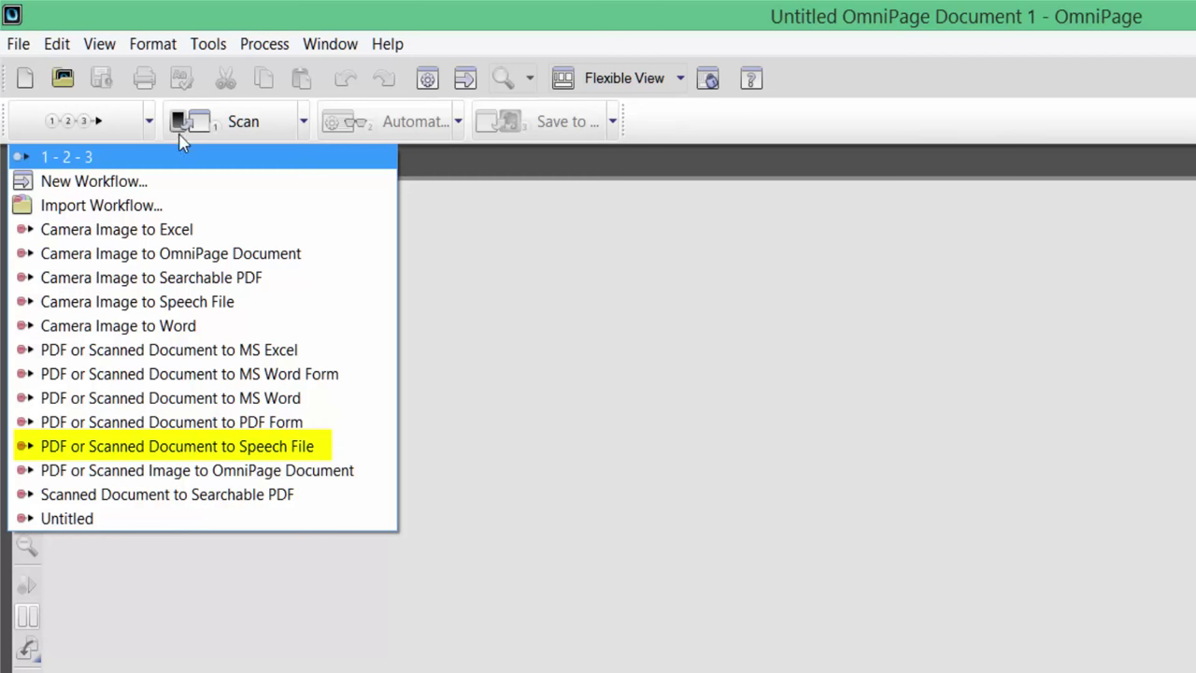
pyautogui.click(207, 456)
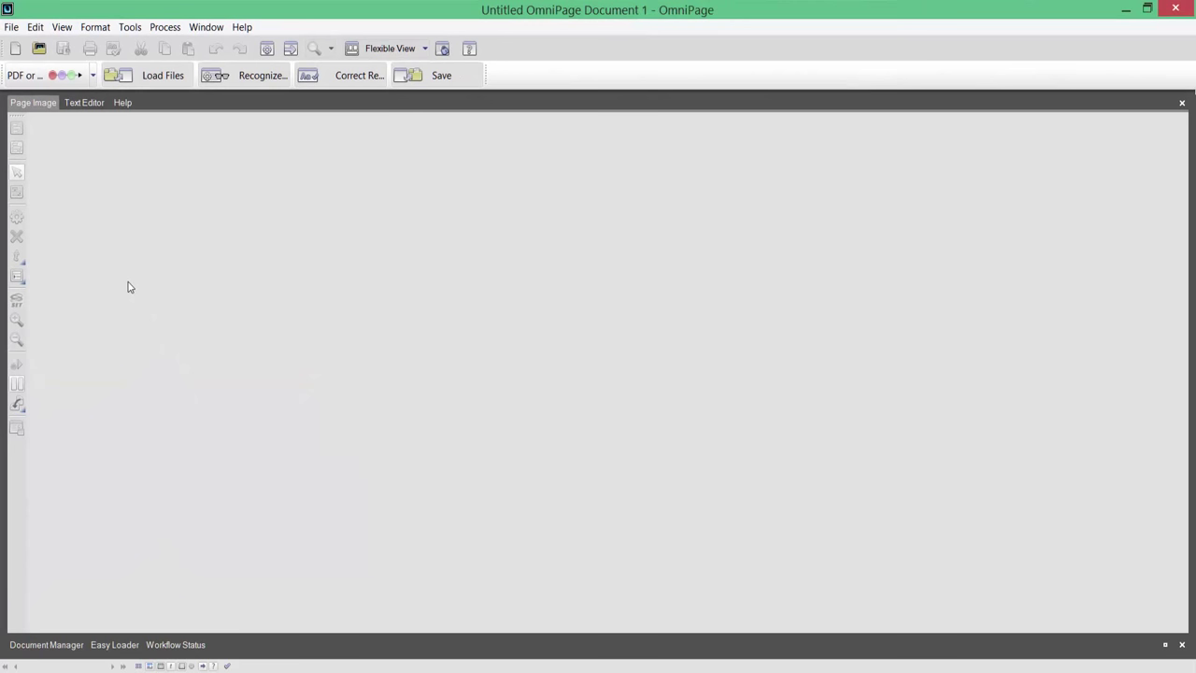
pyautogui.click(49, 77)
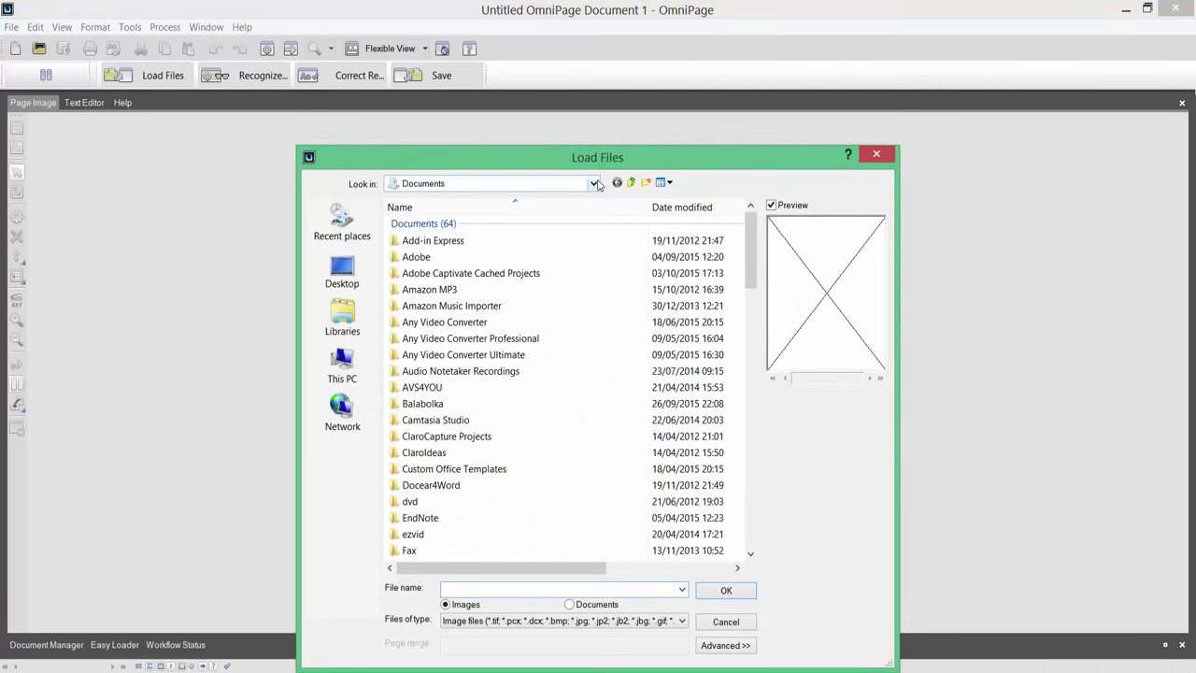
# Load science.pdf from the Desktop with the file category set to Images.
pyautogui.click(347, 272)
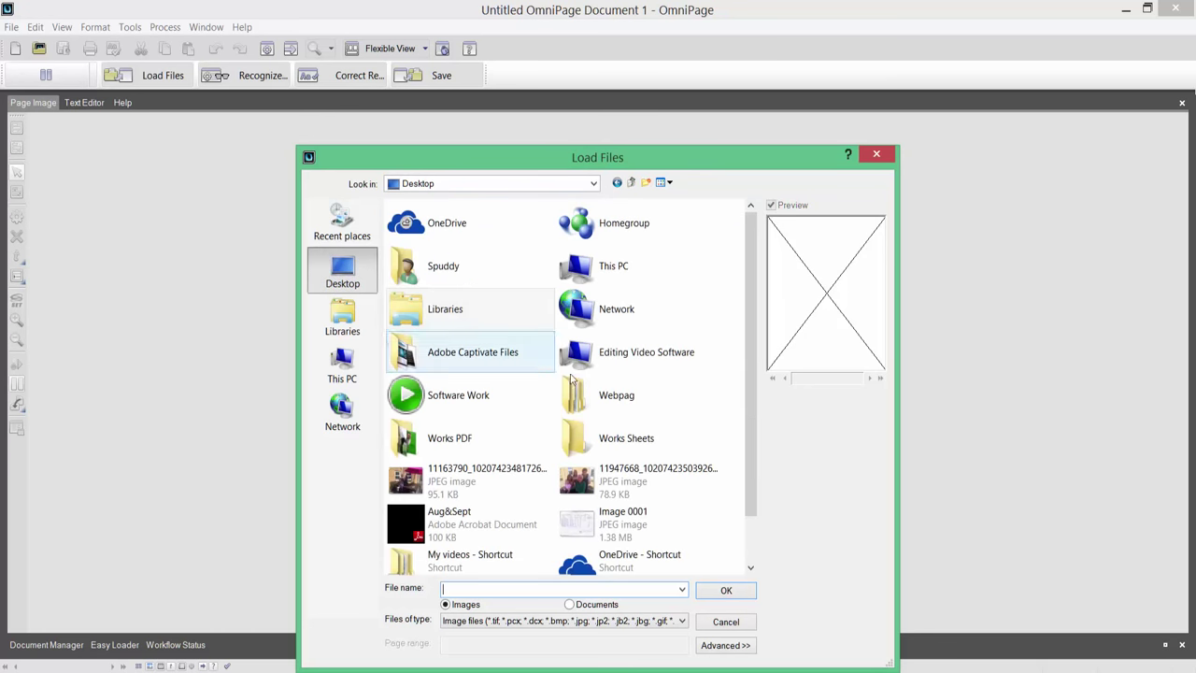
pyautogui.scroll(-1, 748, 352)
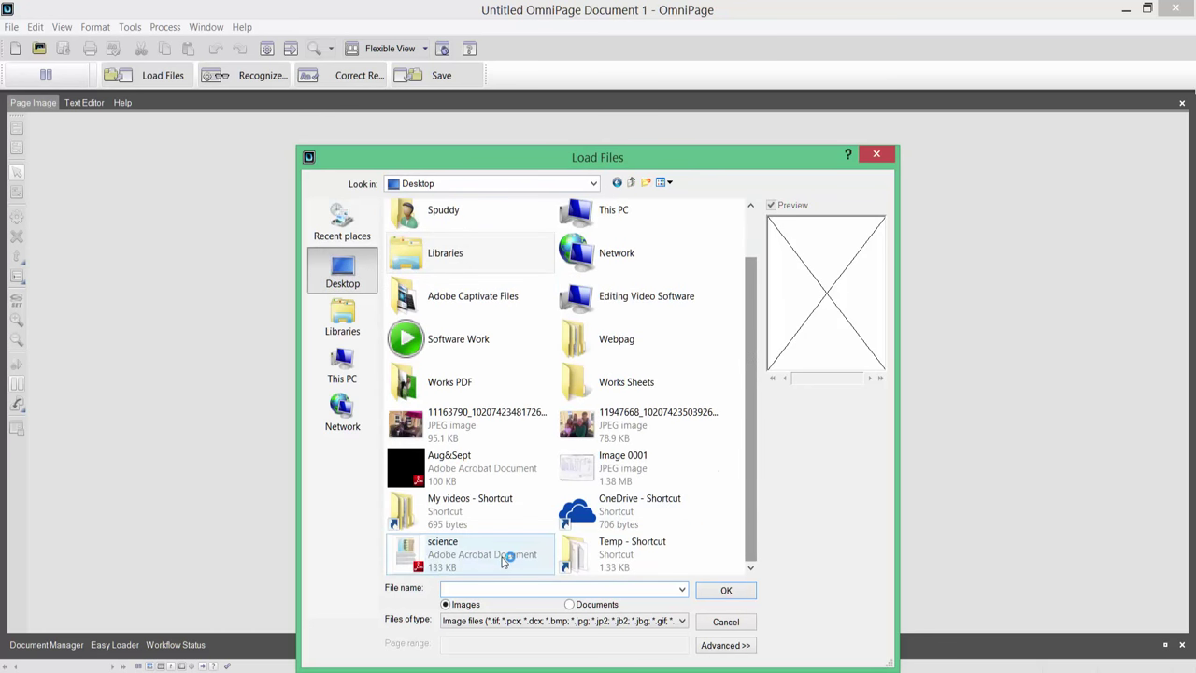
pyautogui.click(502, 552)
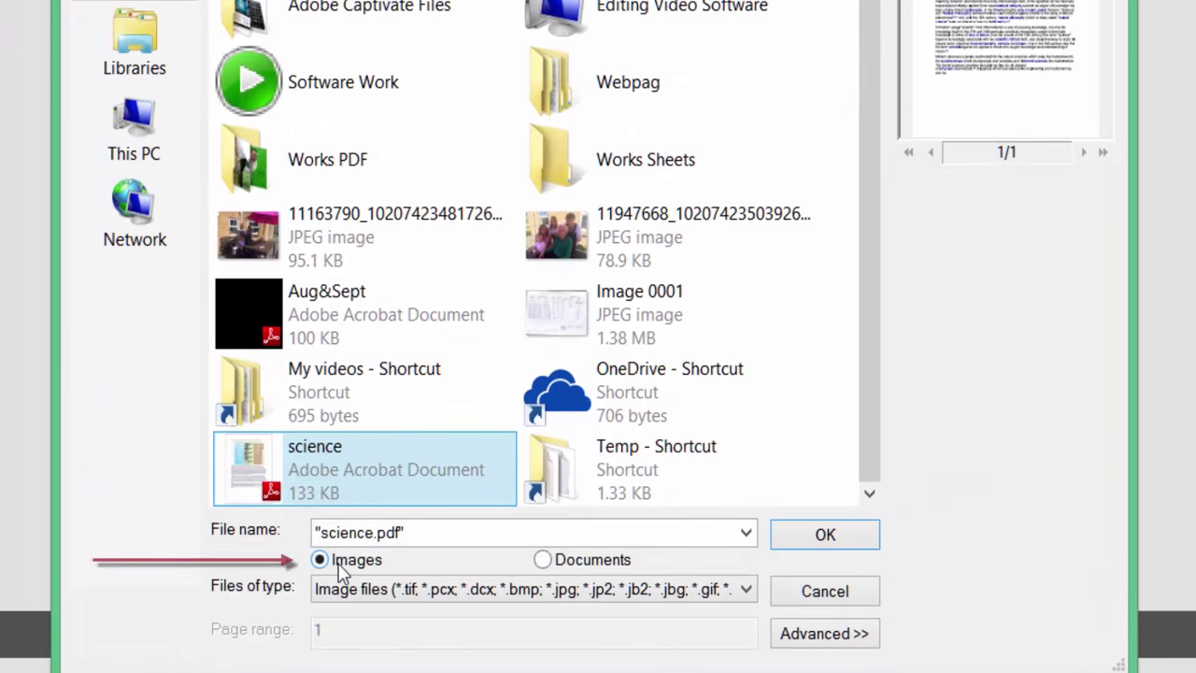
pyautogui.click(541, 561)
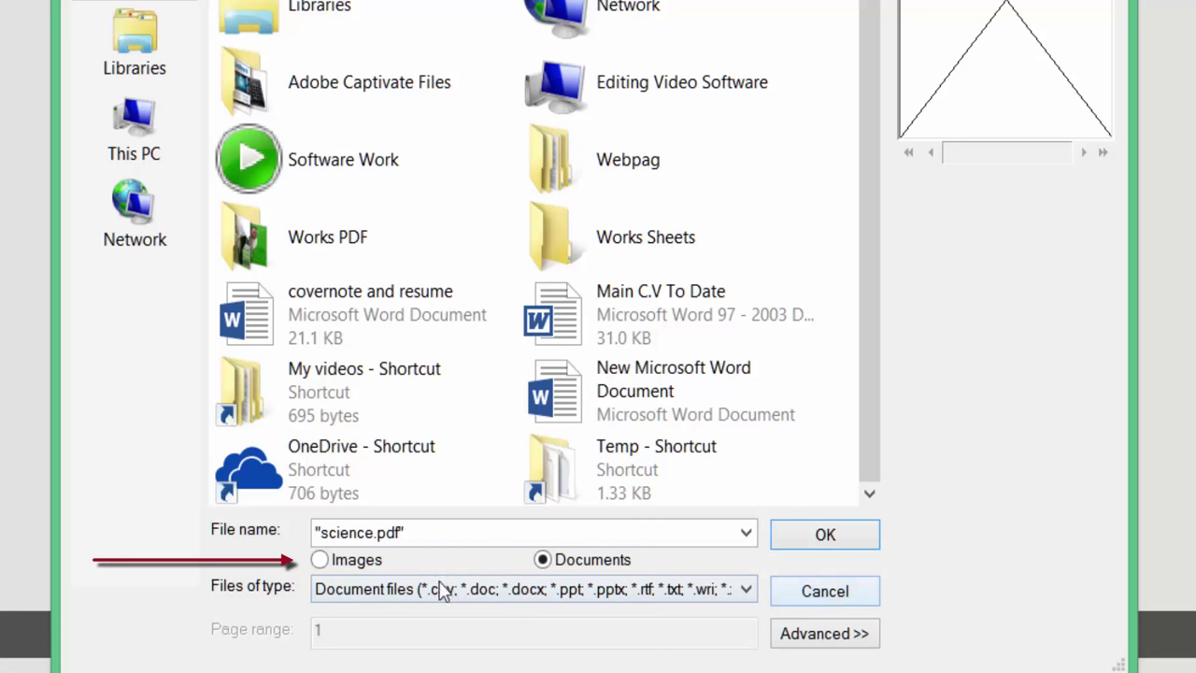
pyautogui.click(319, 560)
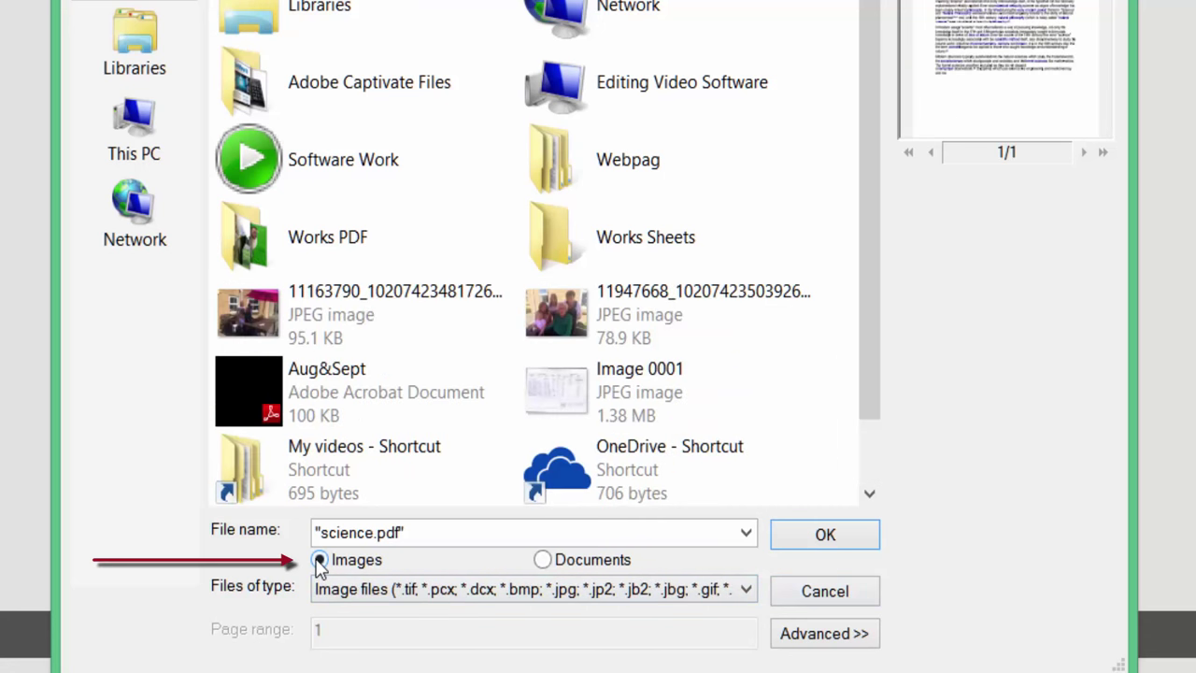
pyautogui.scroll(-1, 809, 458)
pyautogui.click(355, 471)
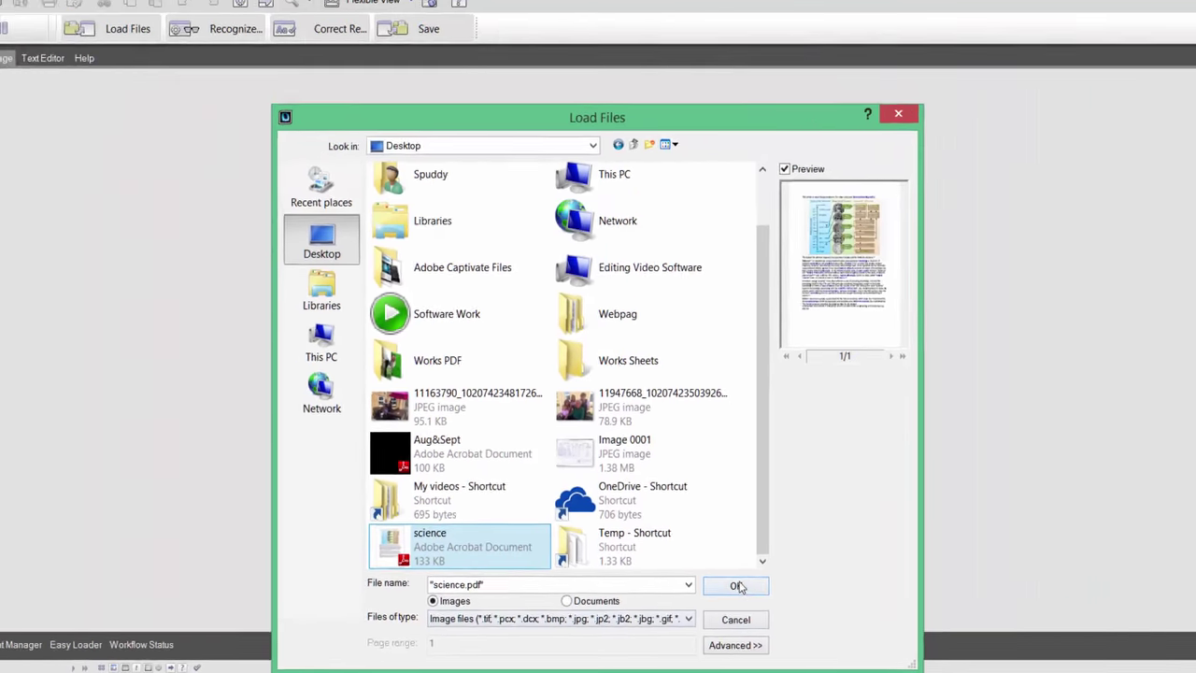
pyautogui.click(784, 557)
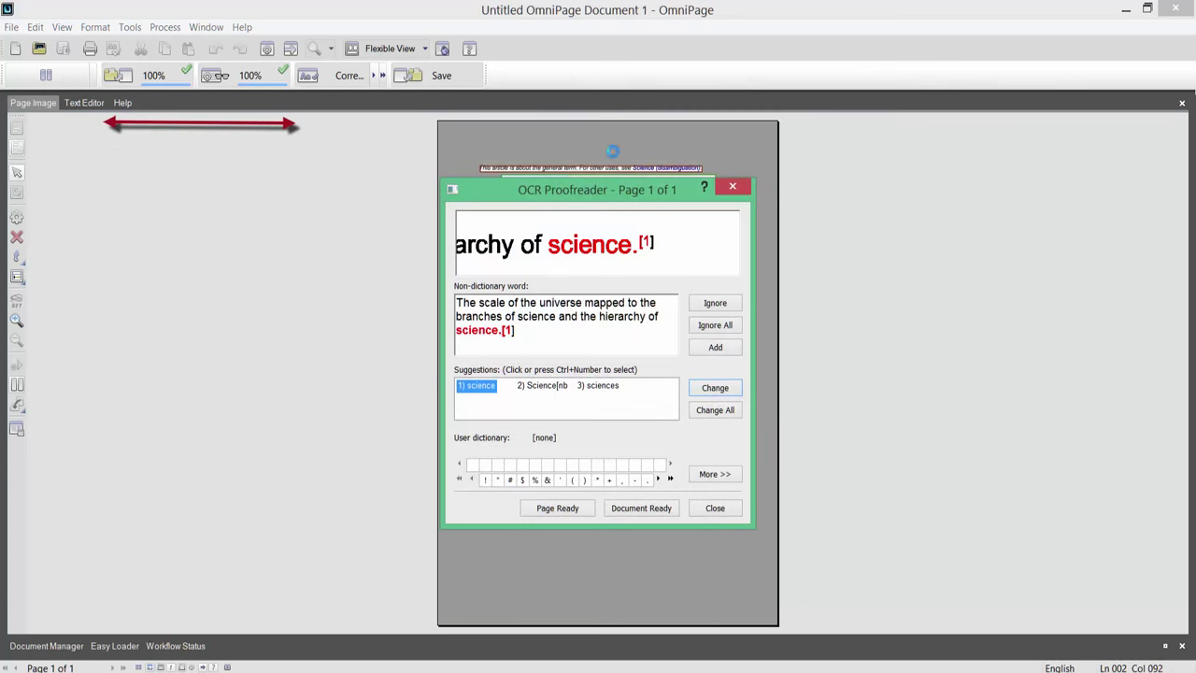
# In the proofreader, ignore the flagged word "science.[1]" and change "Science[nb" to the suggestion "Science".
pyautogui.moveTo(619, 199); pyautogui.dragTo(937, 184)
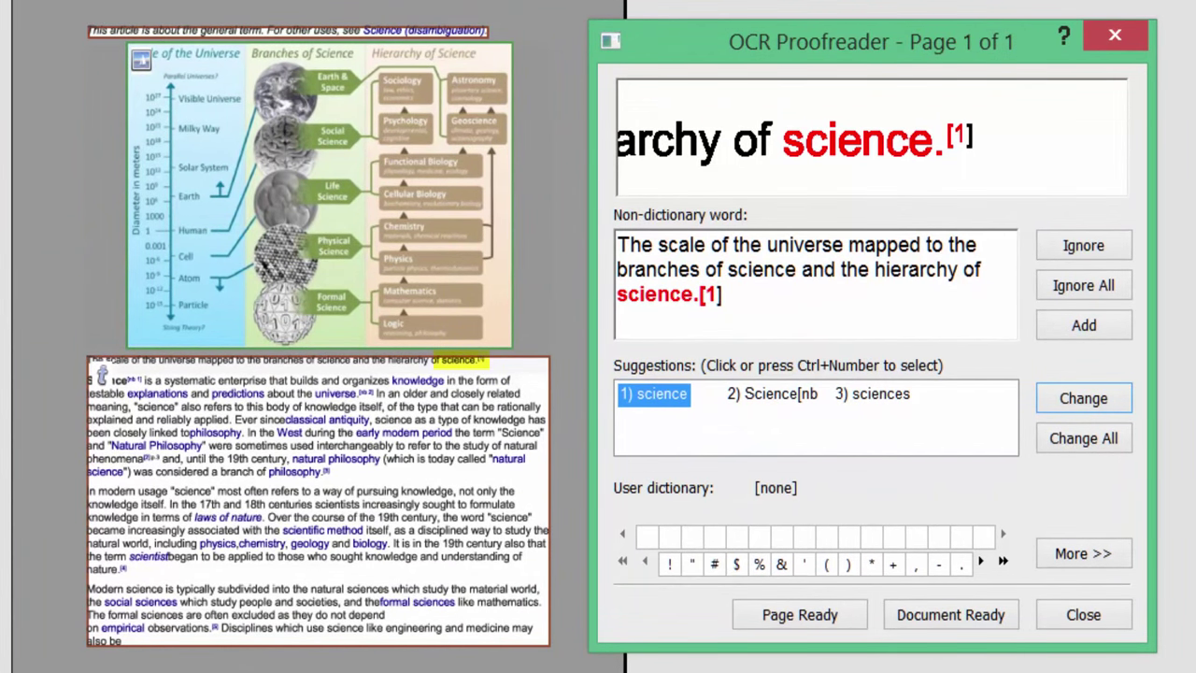
pyautogui.click(1086, 245)
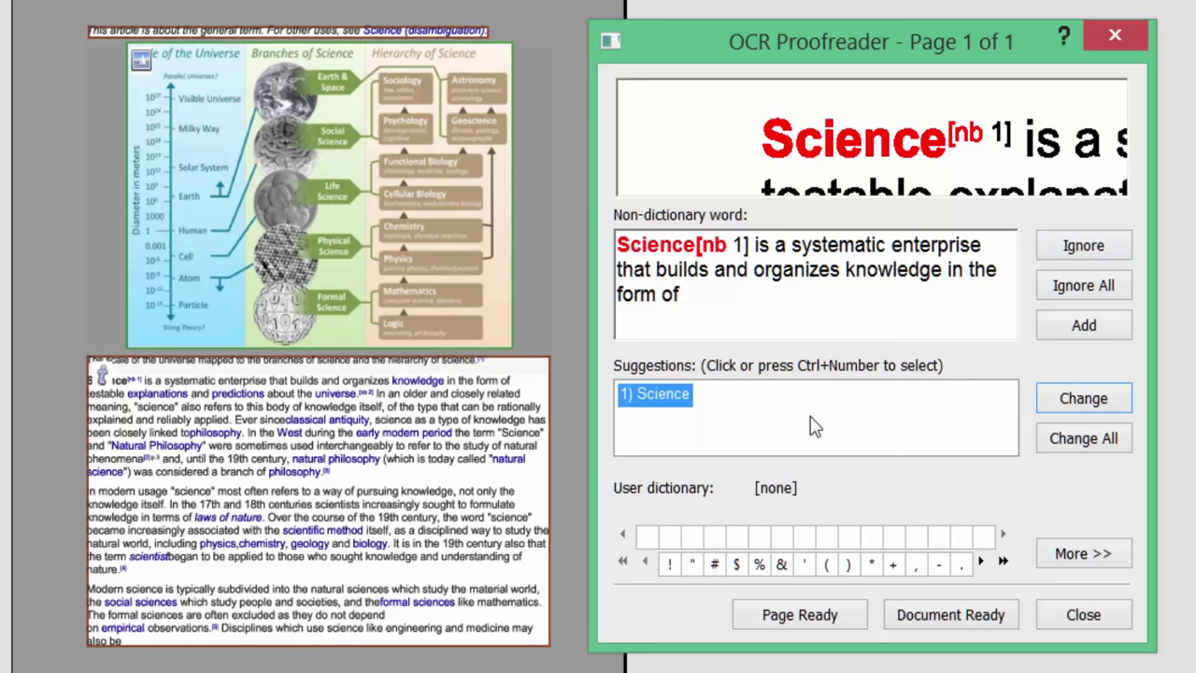
pyautogui.click(1069, 400)
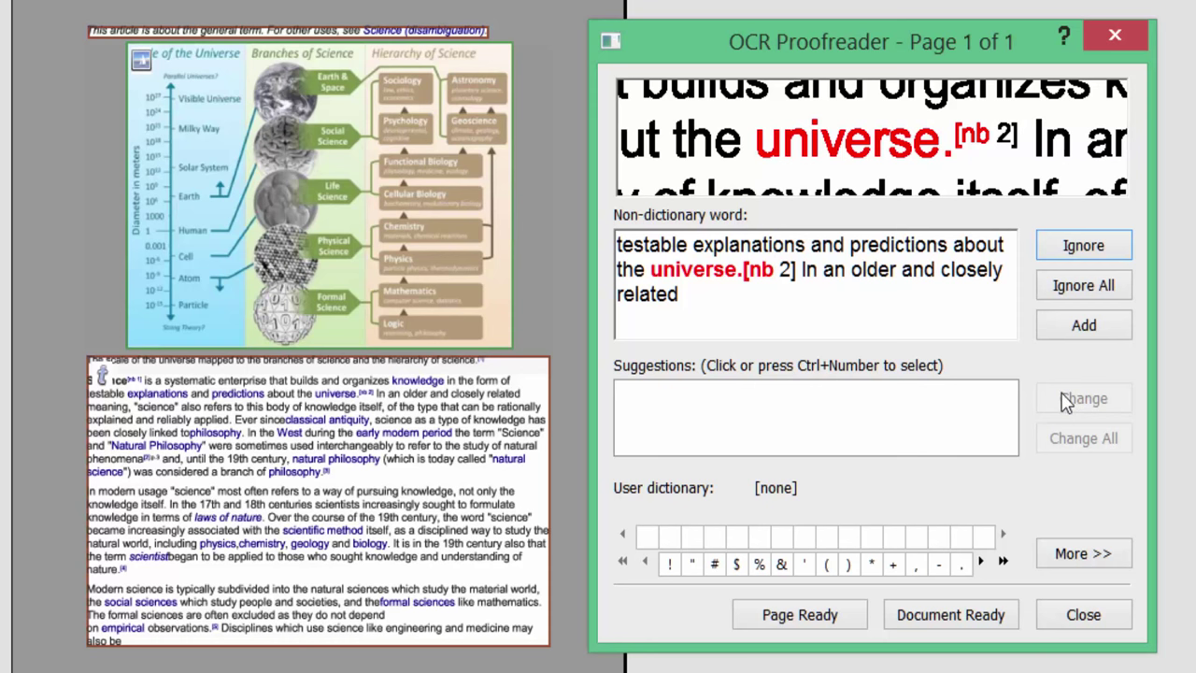
# Ignore all occurrences of the remaining flagged words and finish the OCR proofreading.
pyautogui.click(1058, 295)
pyautogui.click(1058, 296)
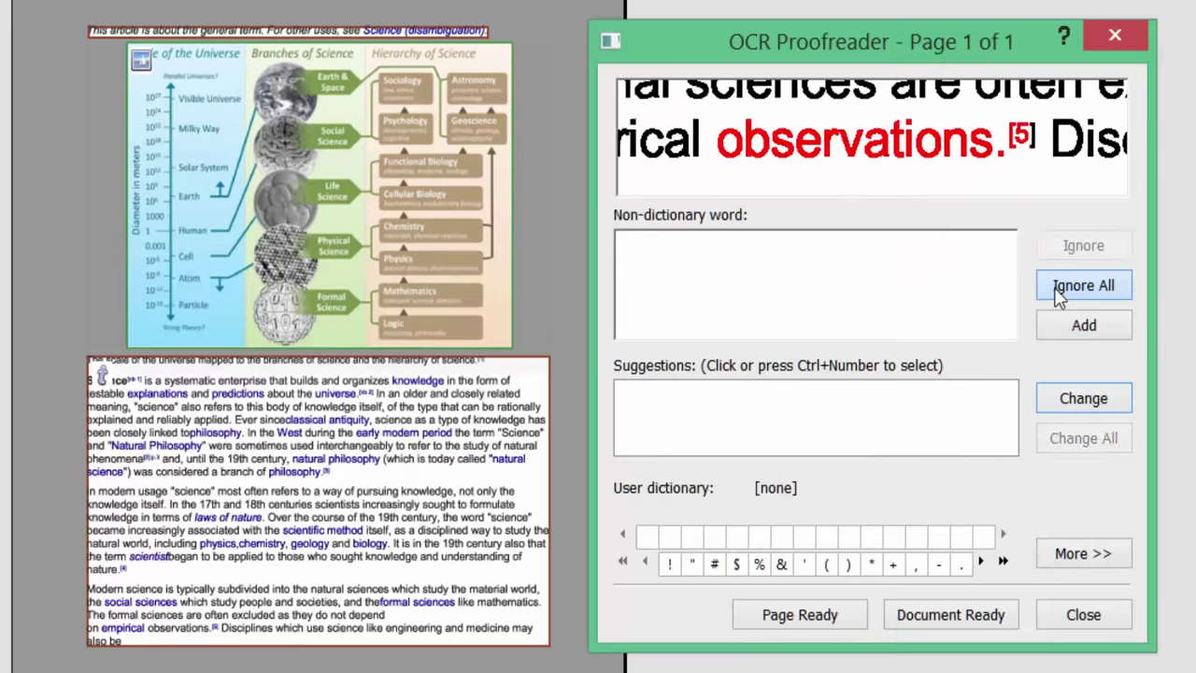
pyautogui.click(1058, 295)
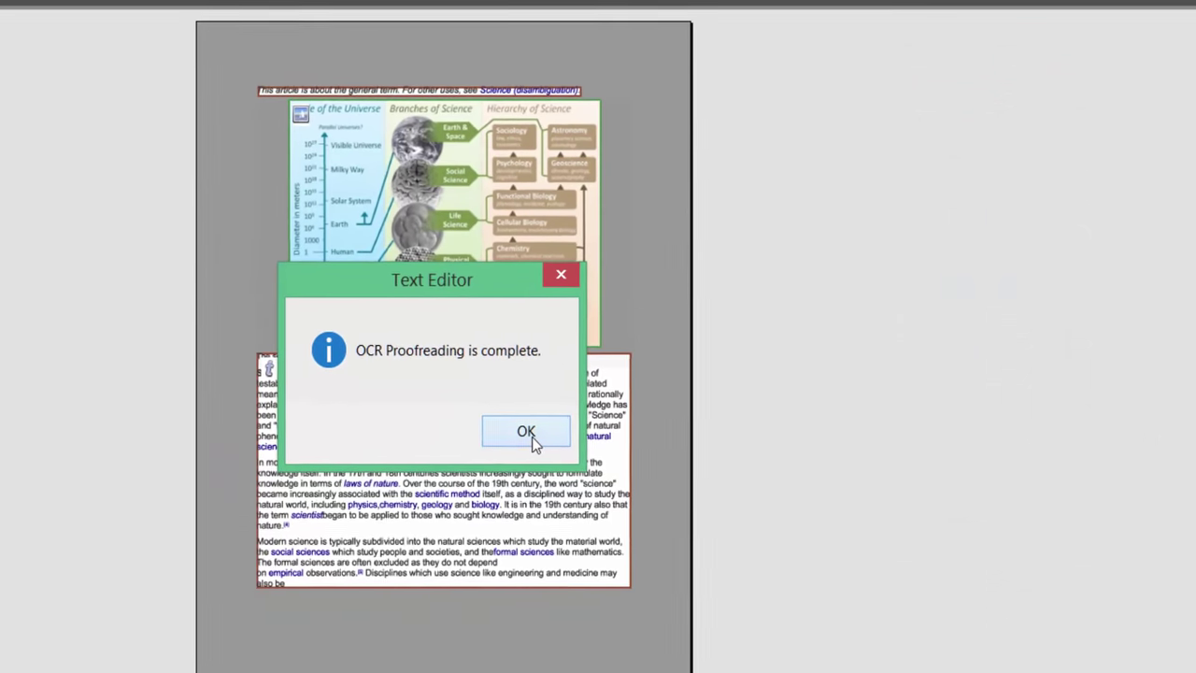
pyautogui.click(527, 435)
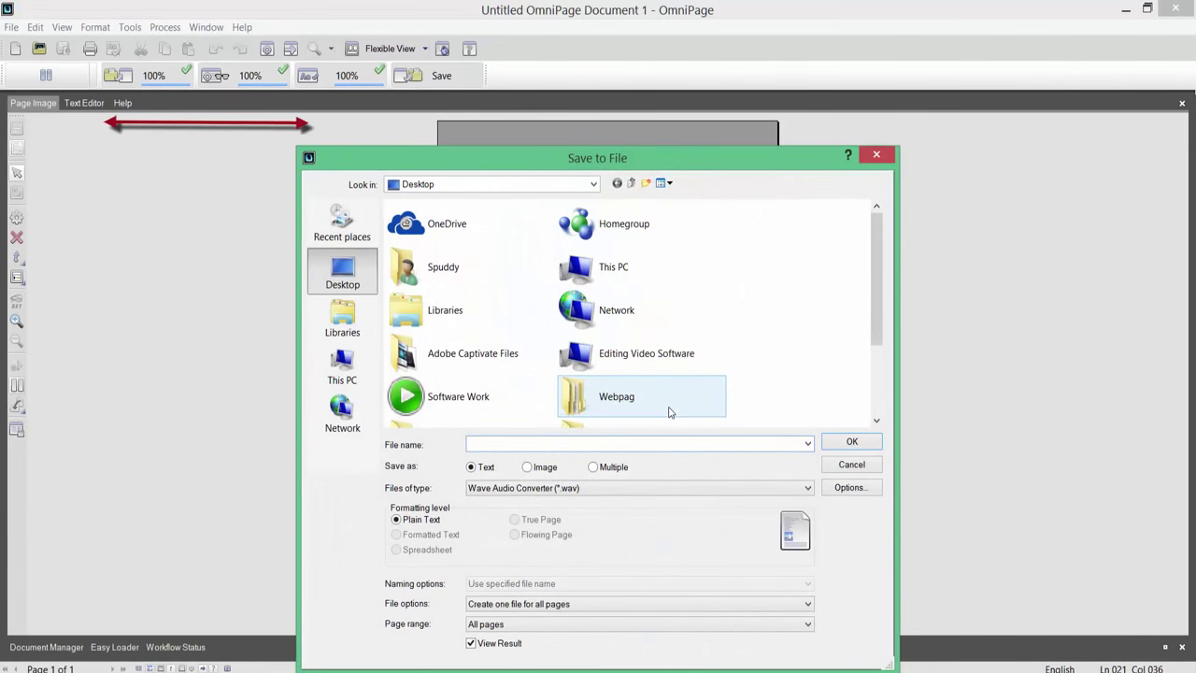
# Save the recognized text to the Desktop as a Wave Audio Converter (*.wav) file named science and close the audio player.
pyautogui.moveTo(669, 412)
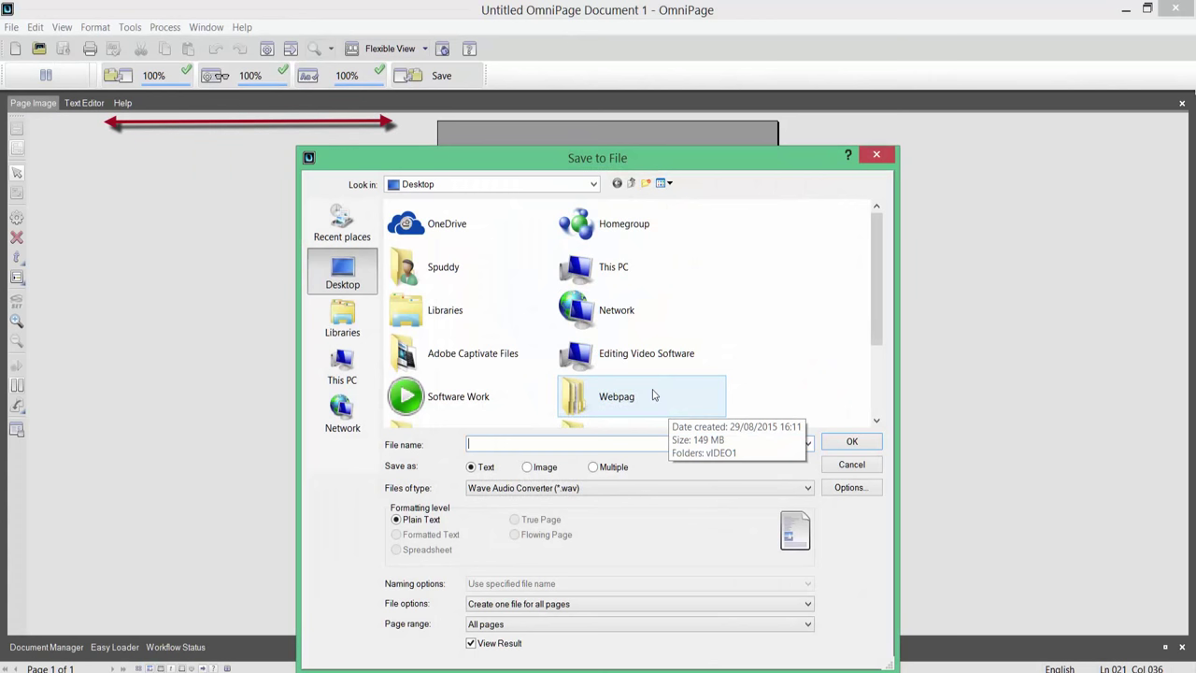
pyautogui.click(542, 489)
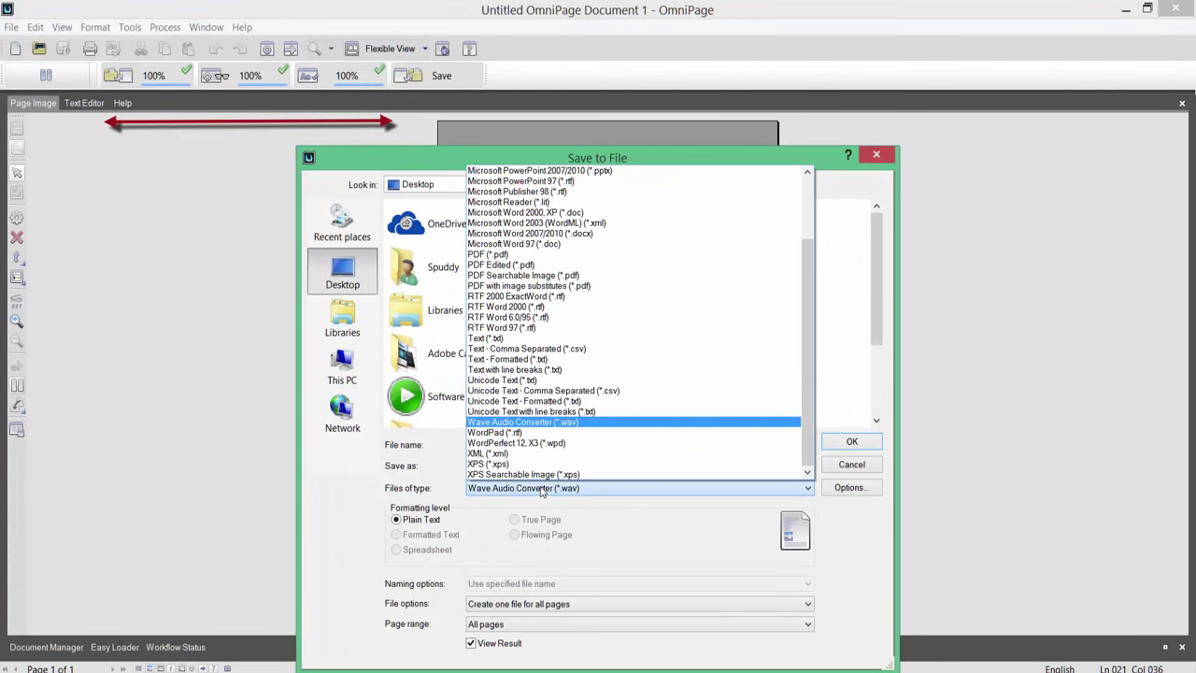
pyautogui.click(542, 489)
pyautogui.click(485, 442)
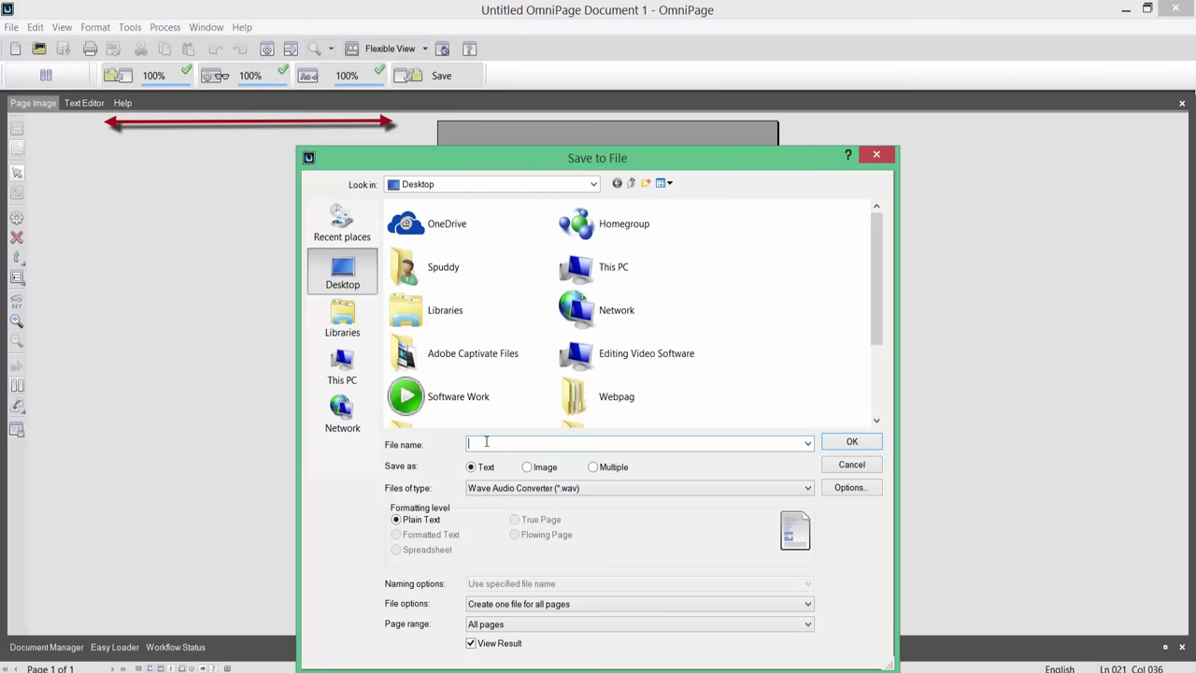
pyautogui.write('science')
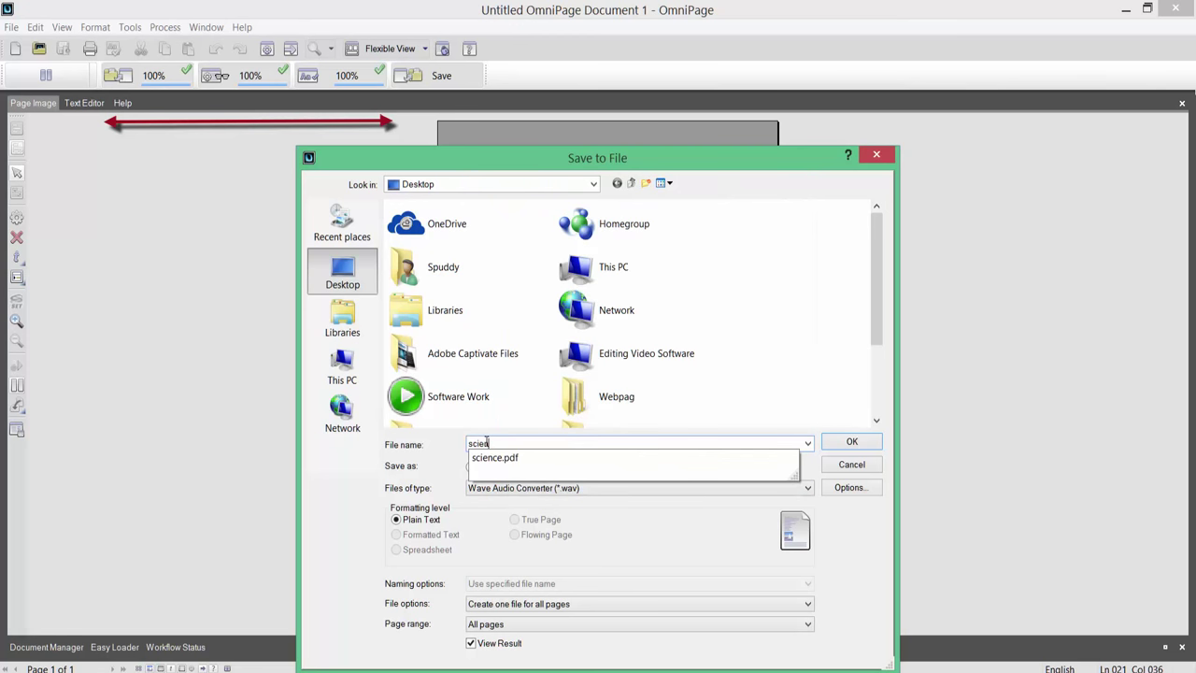
pyautogui.click(845, 441)
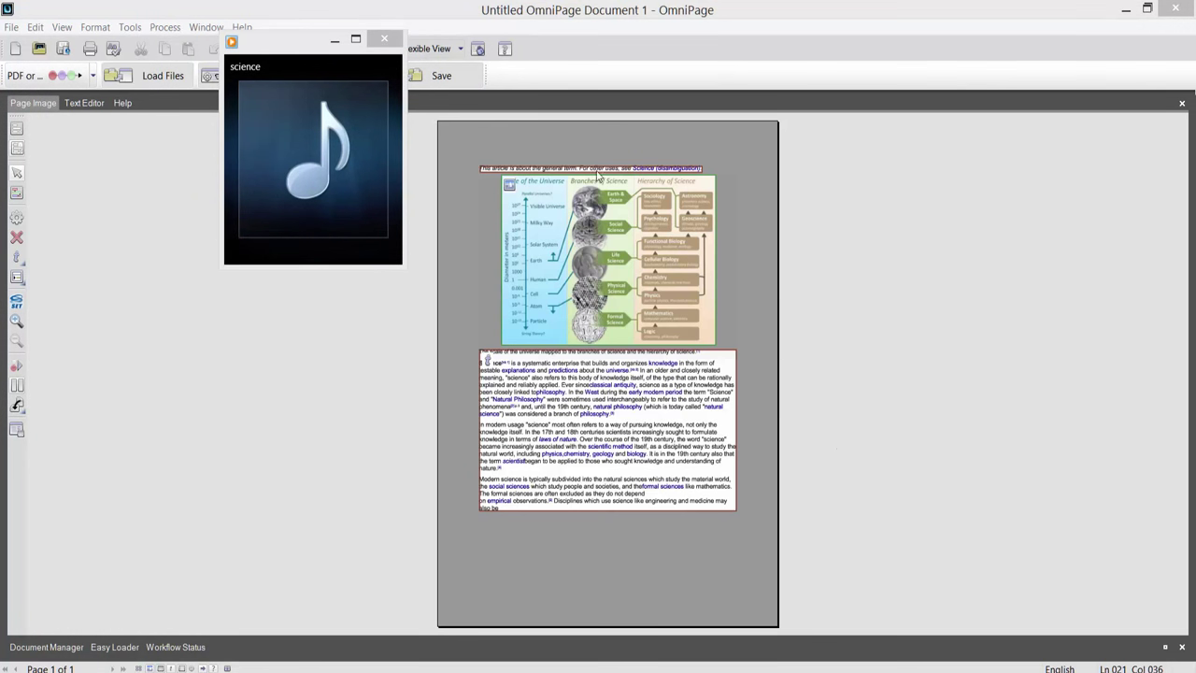
pyautogui.click(384, 39)
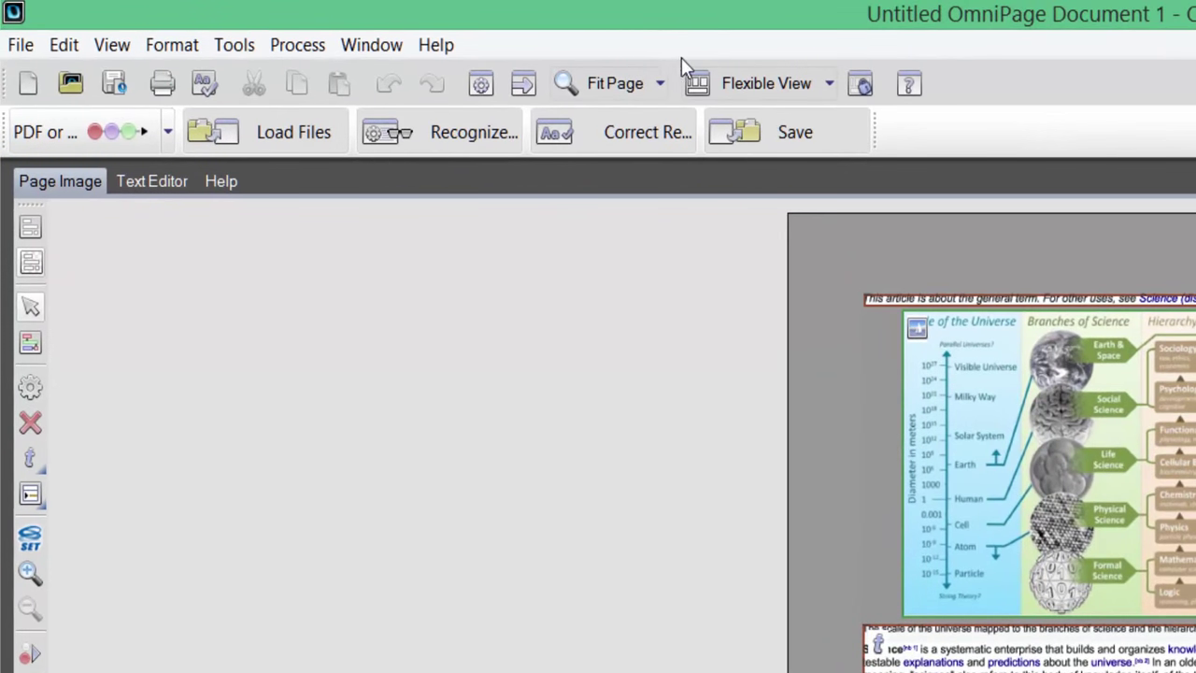
# Switch the processing workflow to 1-2-3.
pyautogui.click(168, 134)
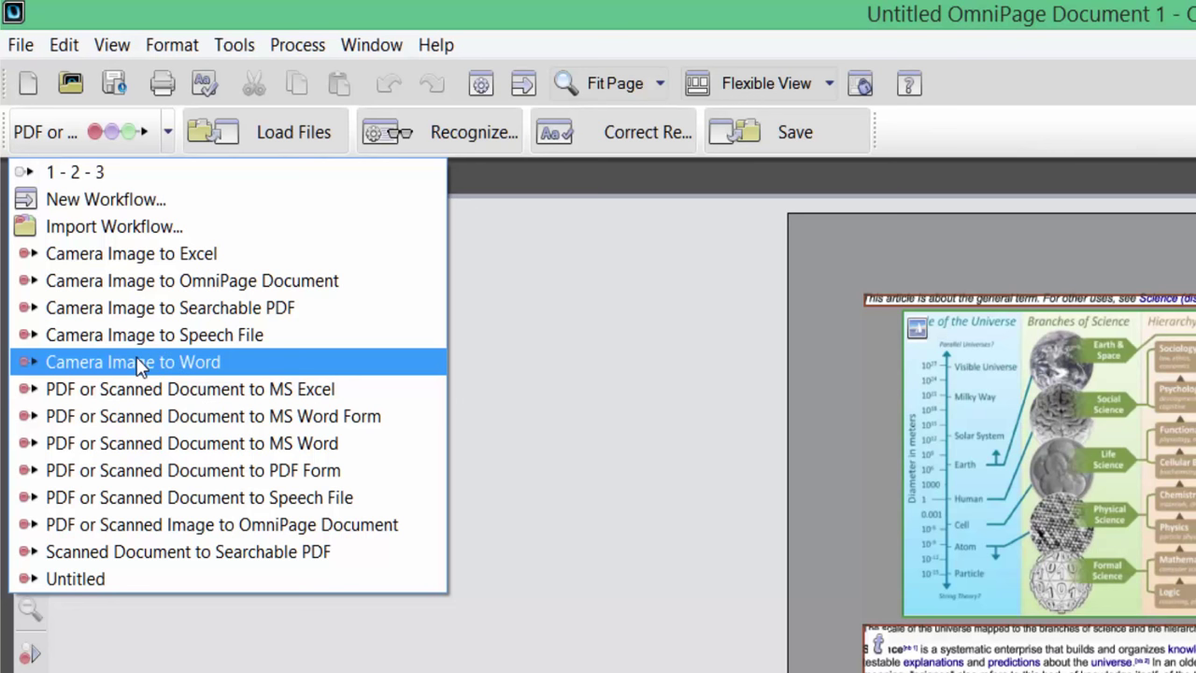
pyautogui.click(630, 365)
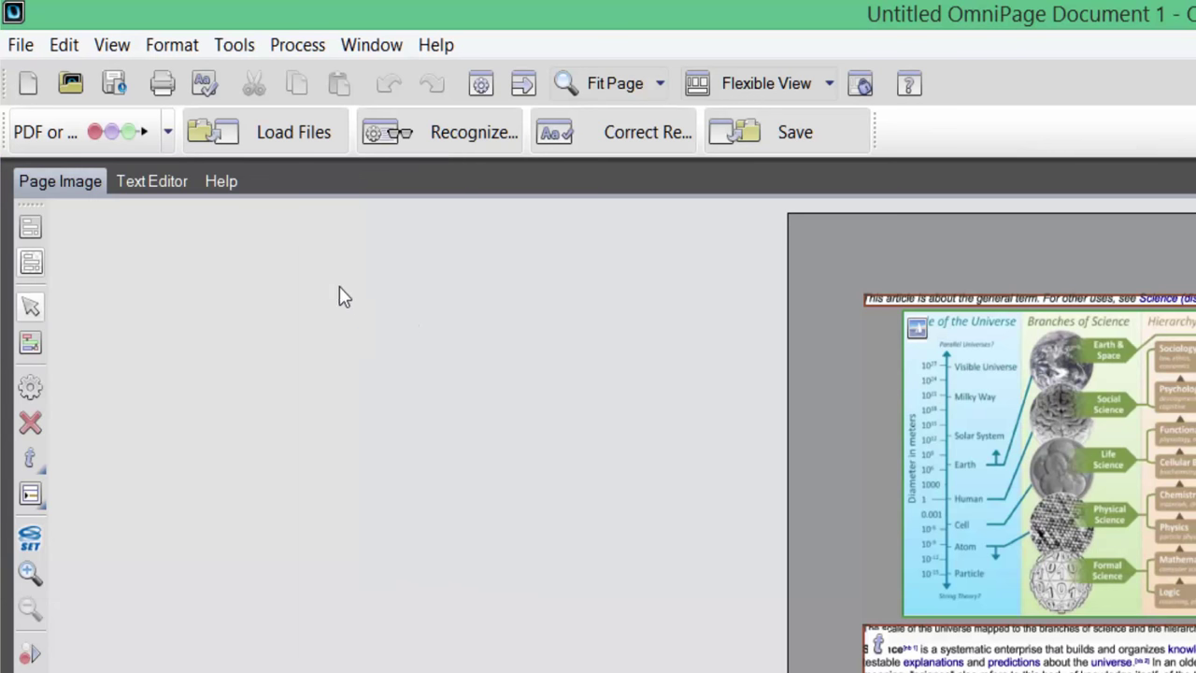
pyautogui.click(168, 132)
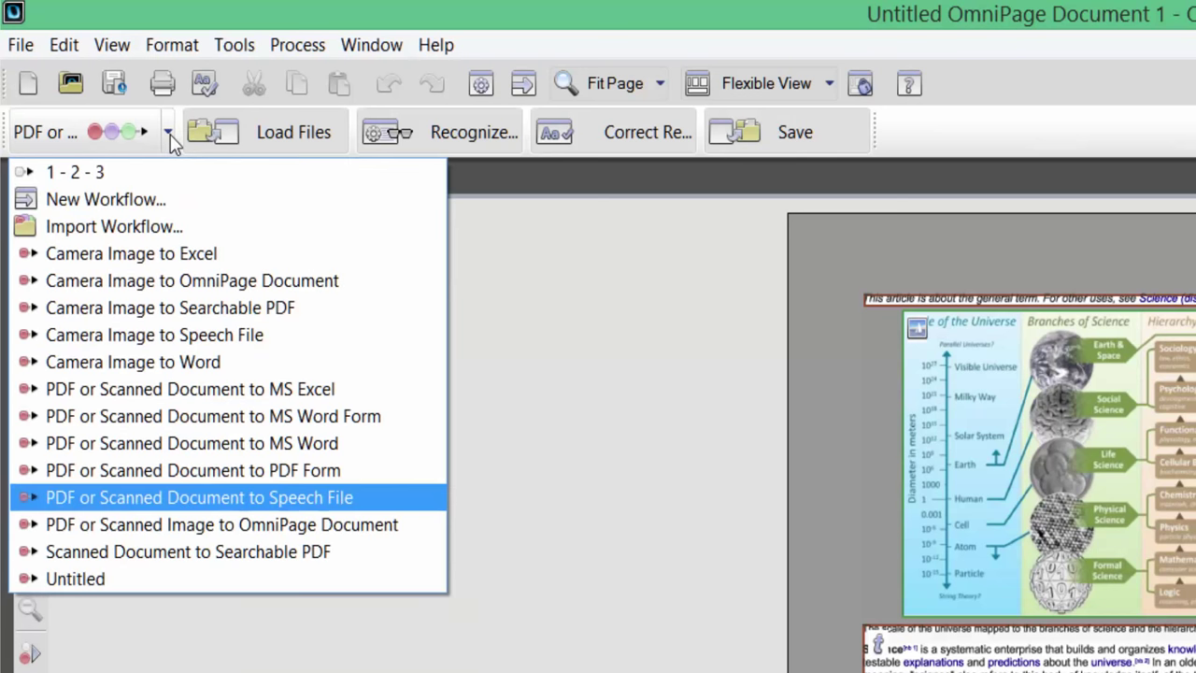
pyautogui.click(104, 165)
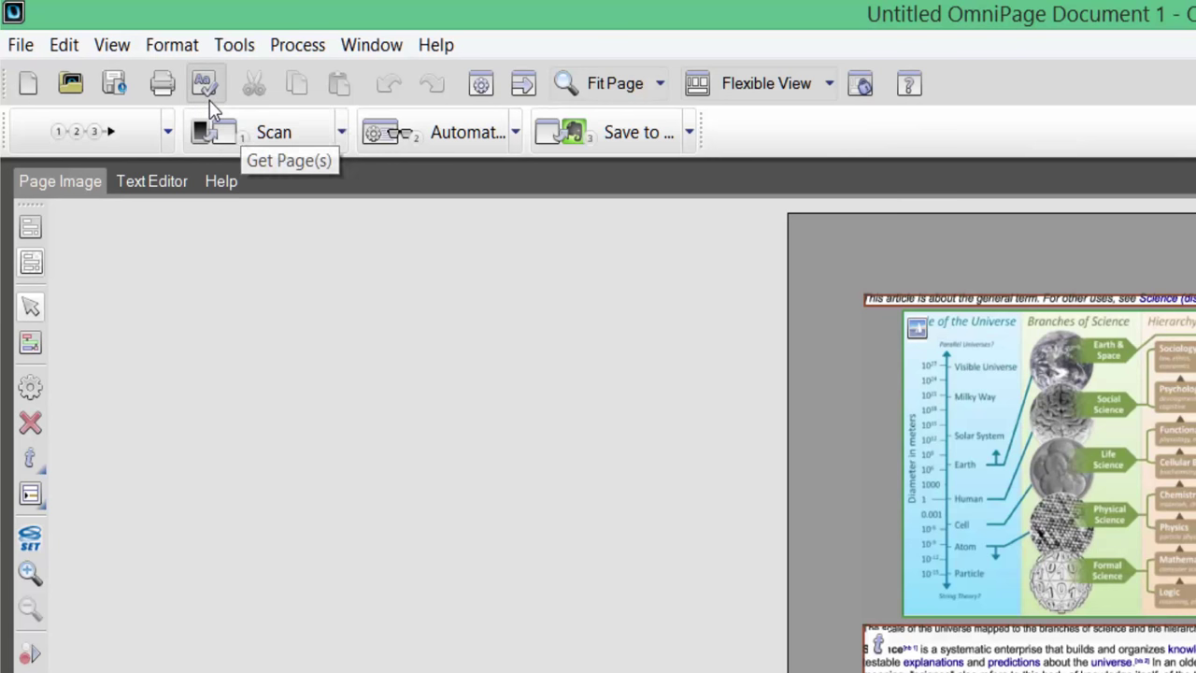
# Scan a page into the document with the OpticBook 3600 auto scan option and stop loading pages.
pyautogui.click(343, 132)
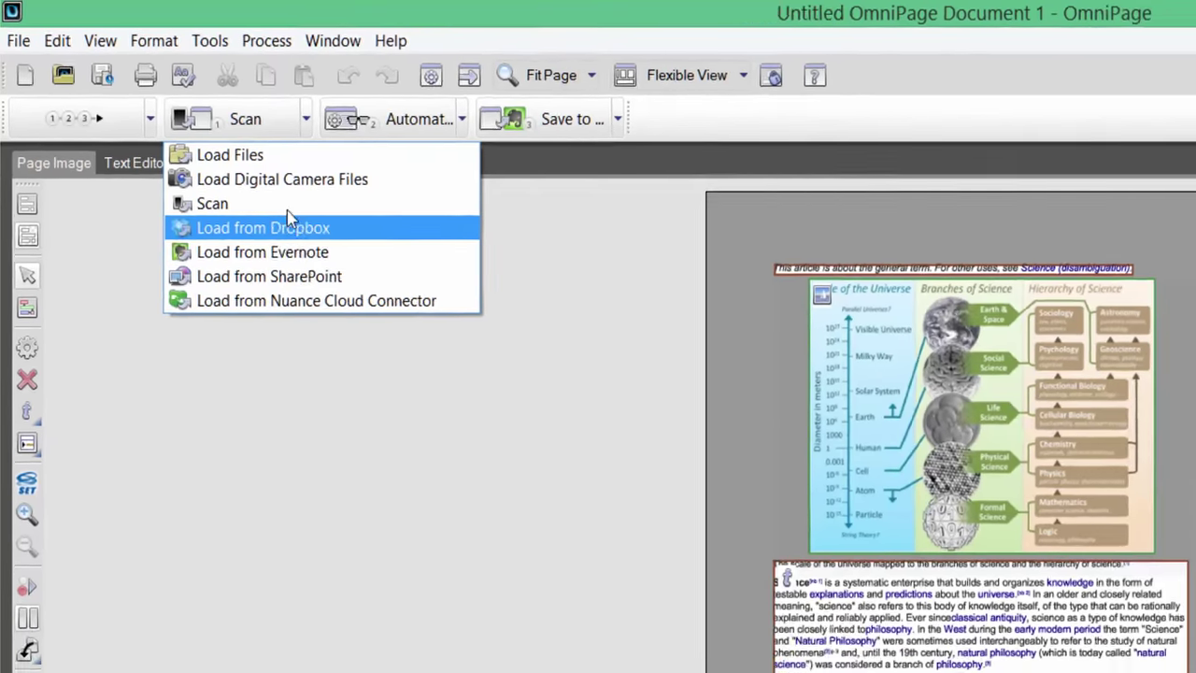
pyautogui.press('Escape')
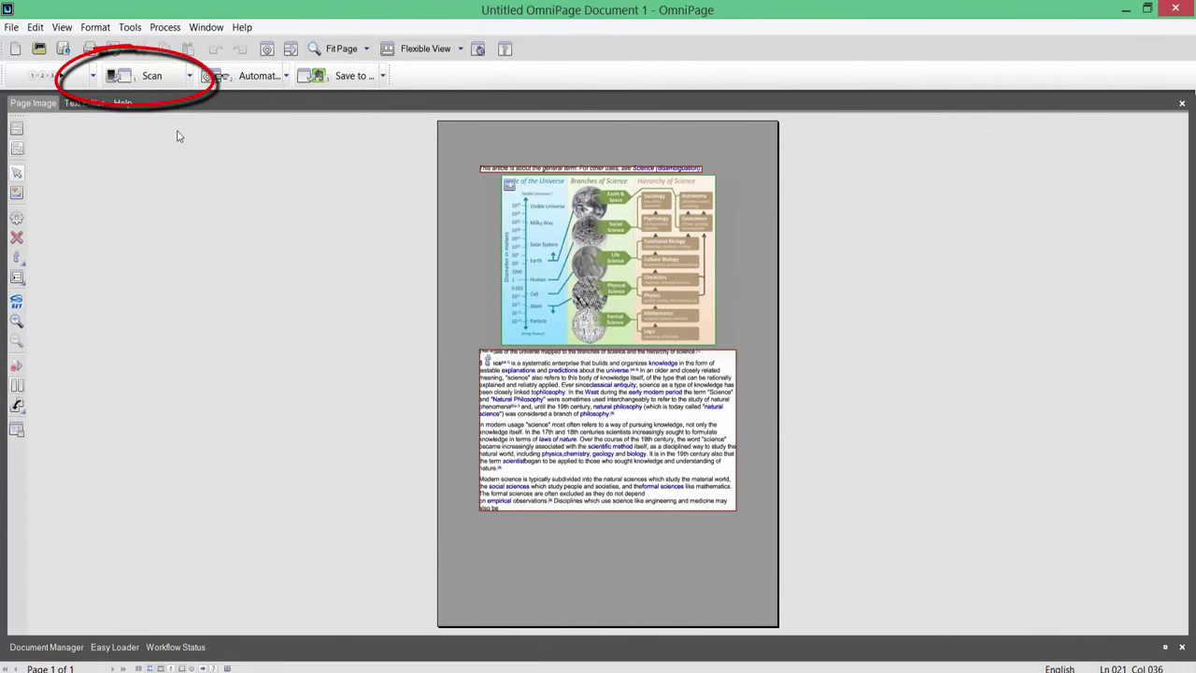
pyautogui.click(154, 76)
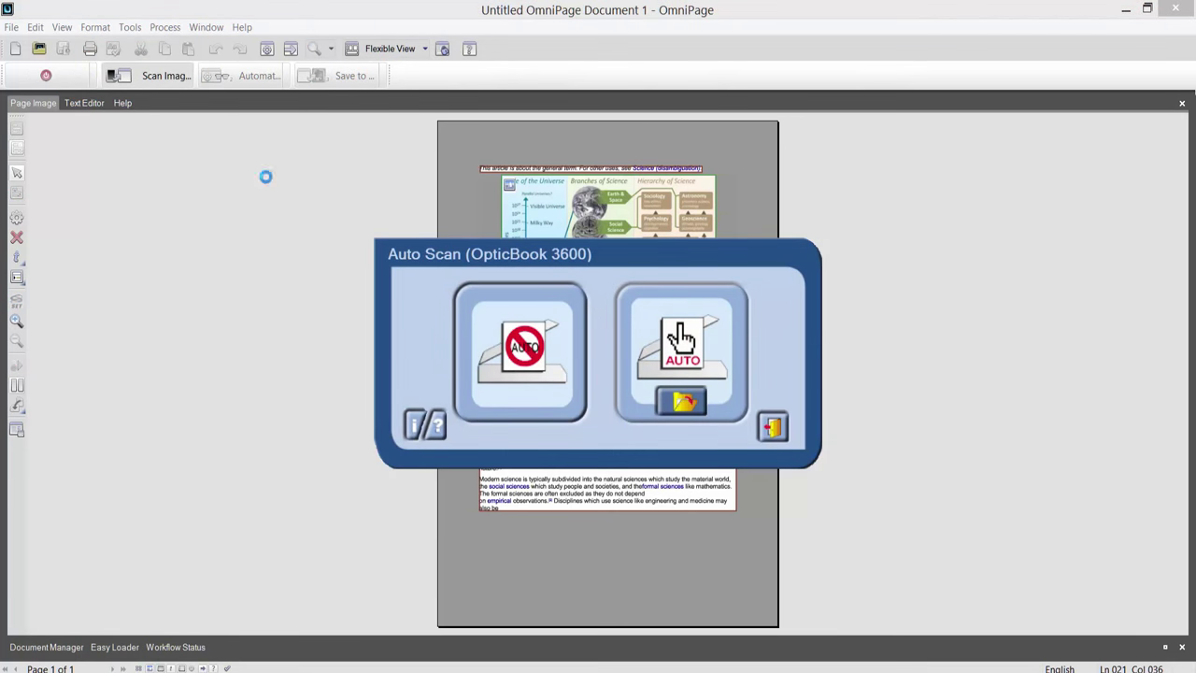
pyautogui.click(670, 367)
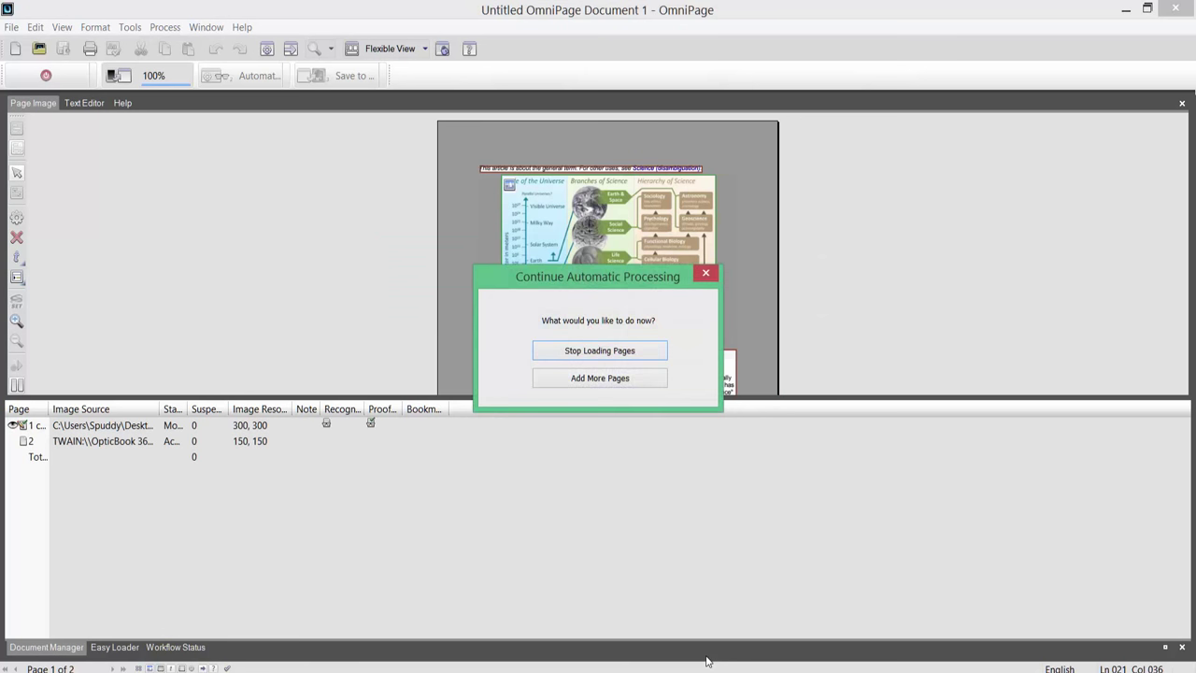
pyautogui.click(589, 351)
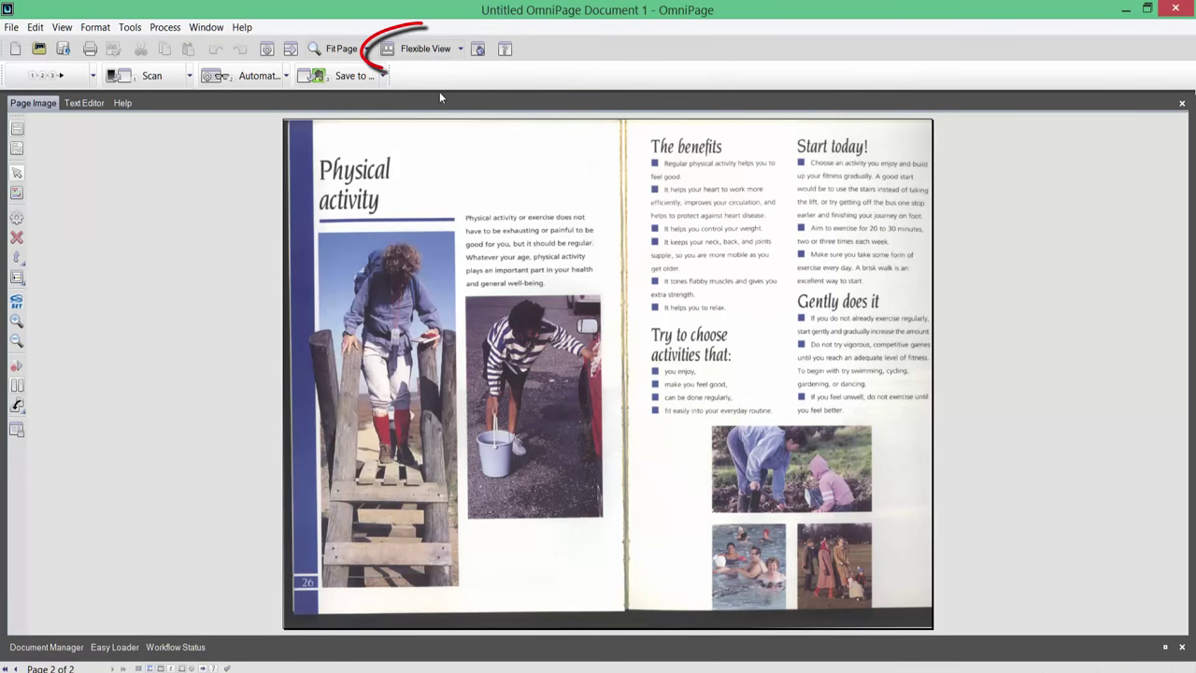
# Switch the layout to Classic View and return it to Flexible View.
pyautogui.click(444, 54)
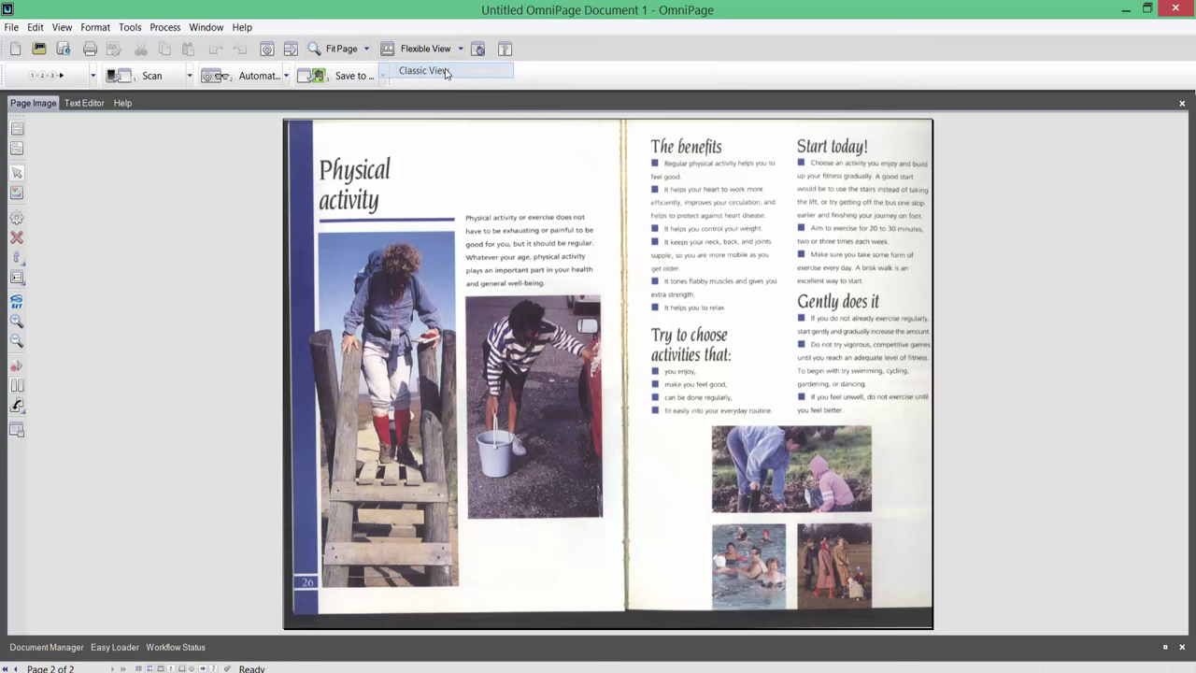
pyautogui.click(445, 72)
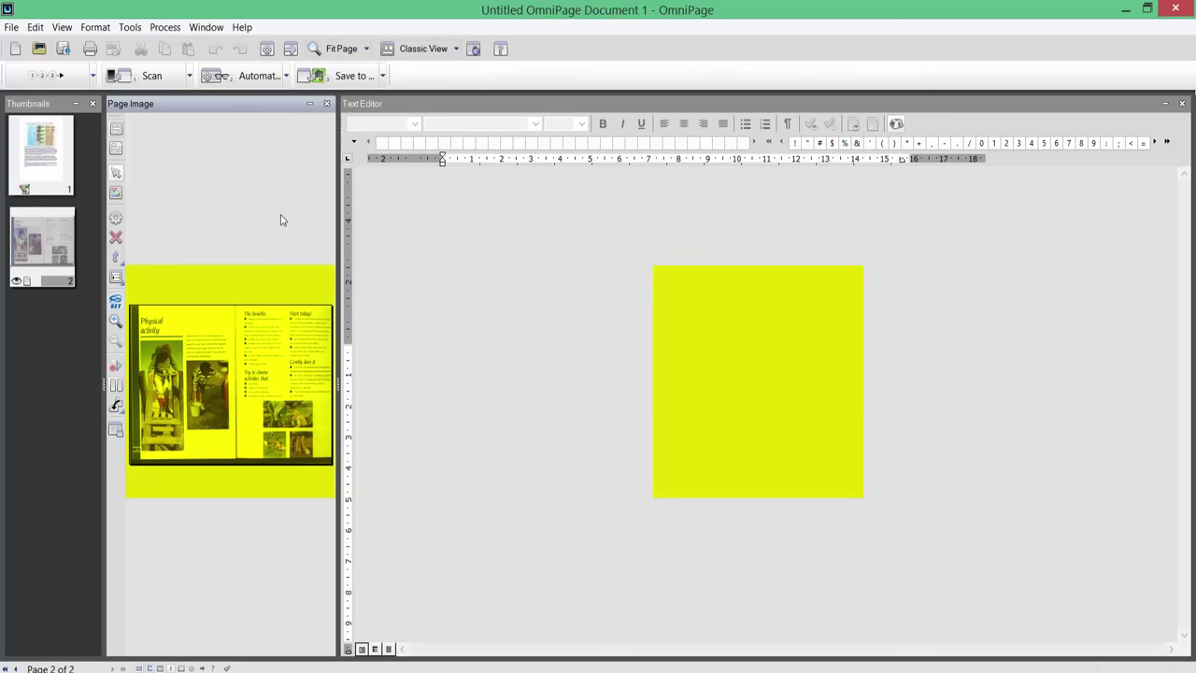
pyautogui.click(423, 58)
pyautogui.click(422, 85)
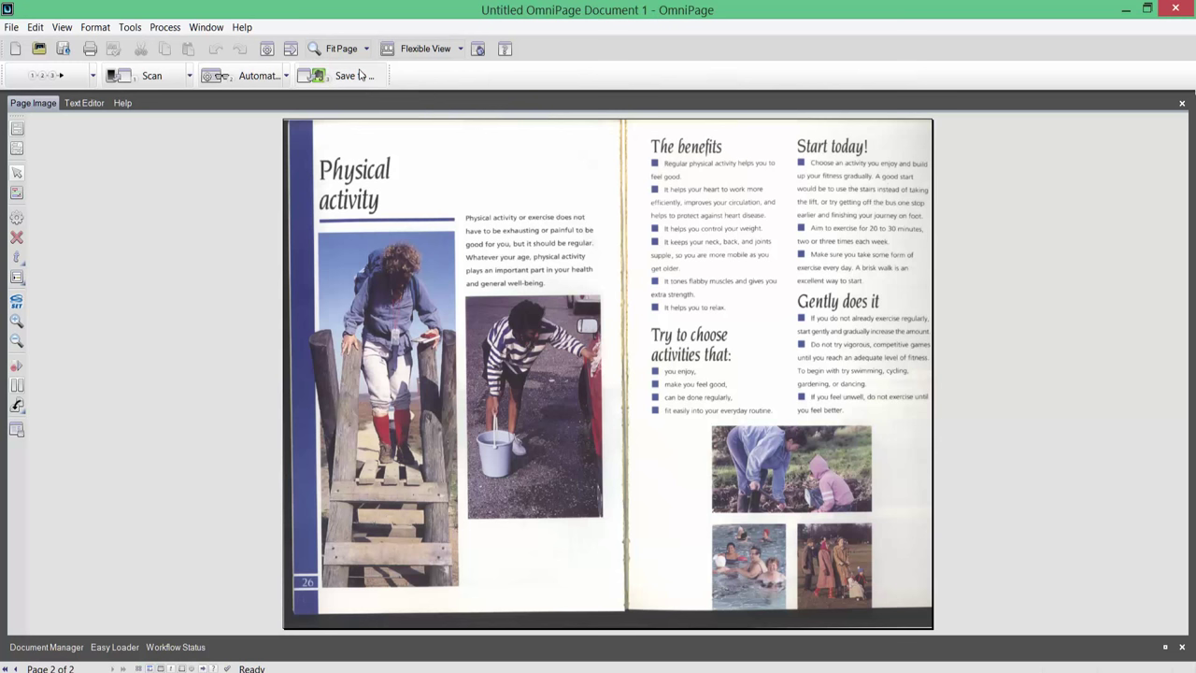
# Set the workflow's output destination to Save to Files.
pyautogui.click(382, 76)
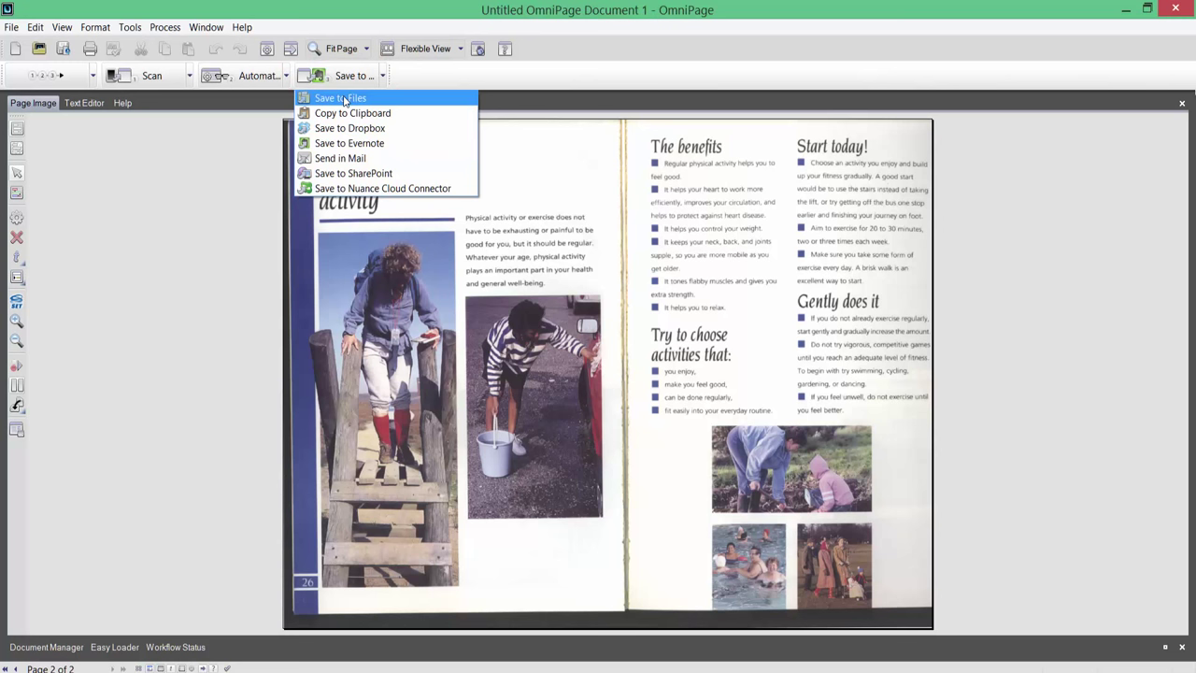
pyautogui.click(344, 98)
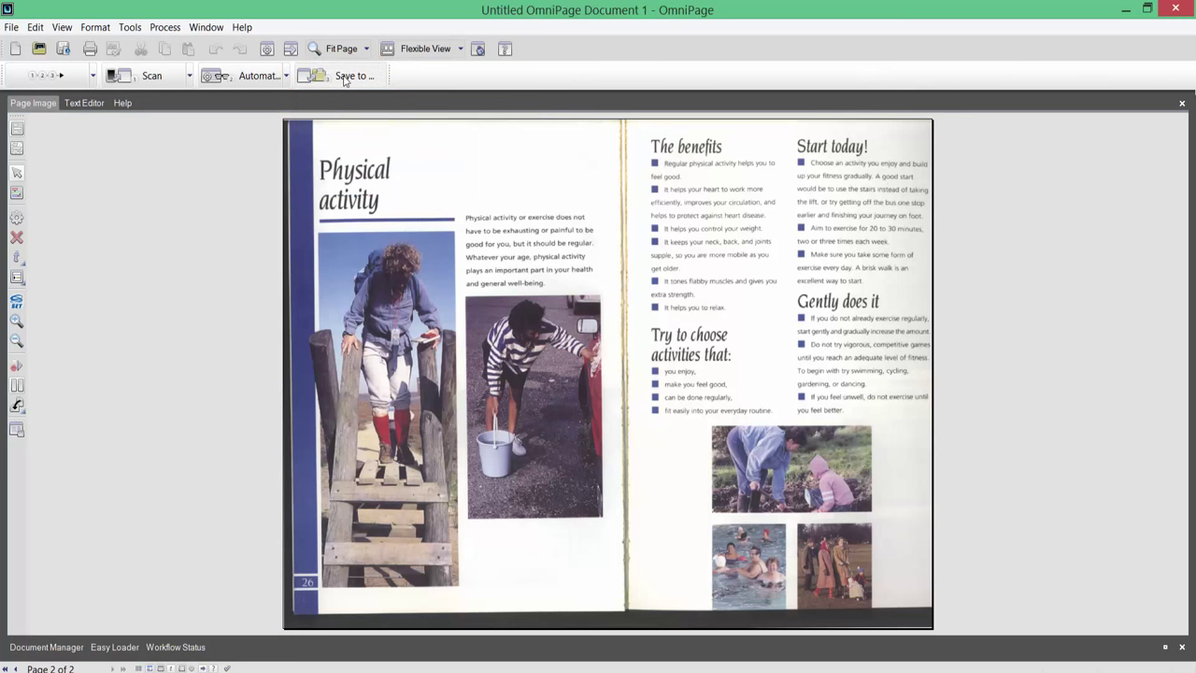
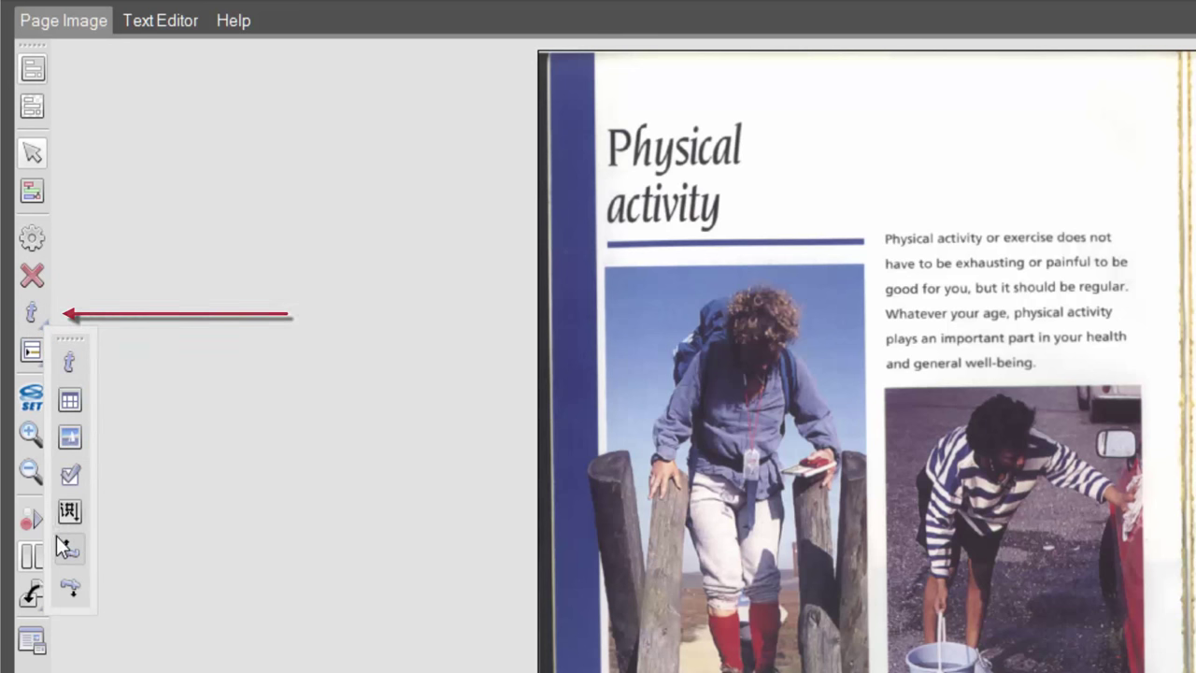
# Draw text zones around the introductory paragraph, the two text columns on the facing page, and the "Physical activity" heading.
pyautogui.click(71, 362)
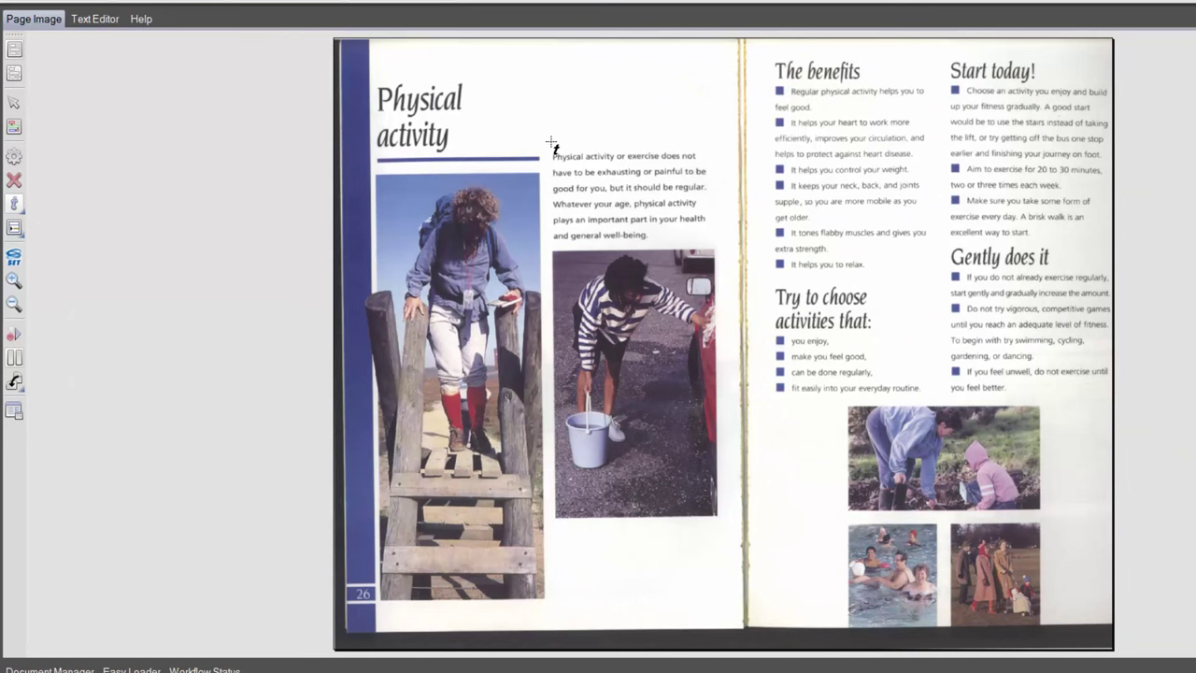
pyautogui.moveTo(551, 151); pyautogui.dragTo(718, 246)
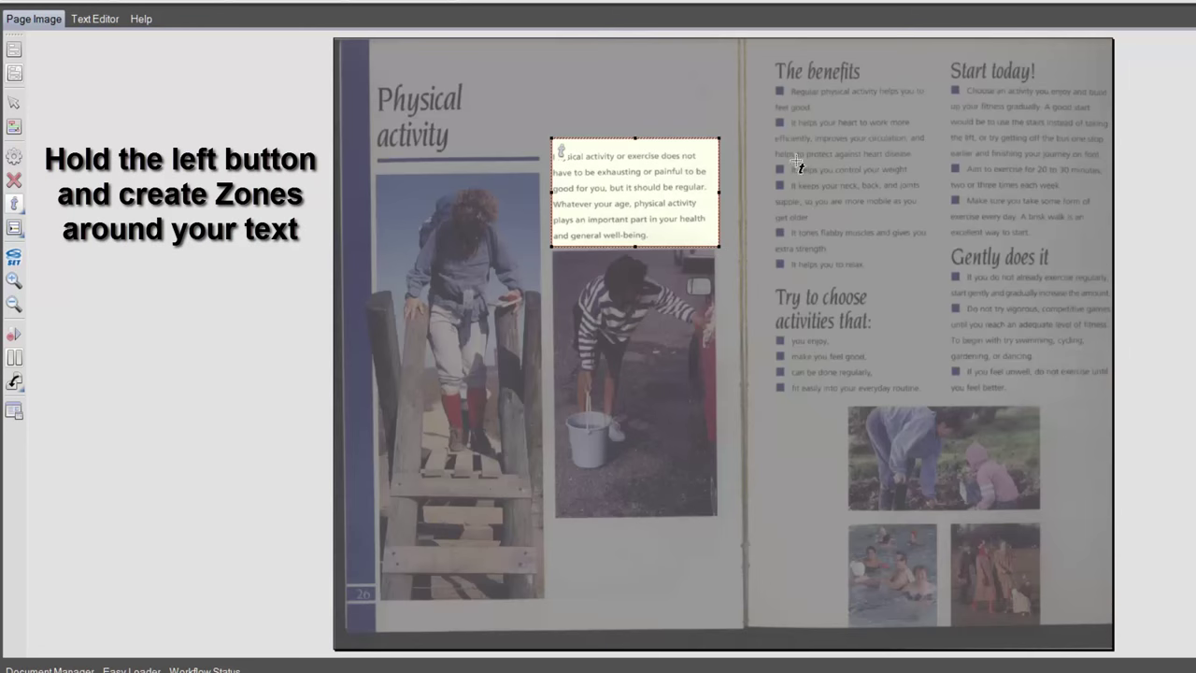
pyautogui.moveTo(762, 51); pyautogui.dragTo(942, 400)
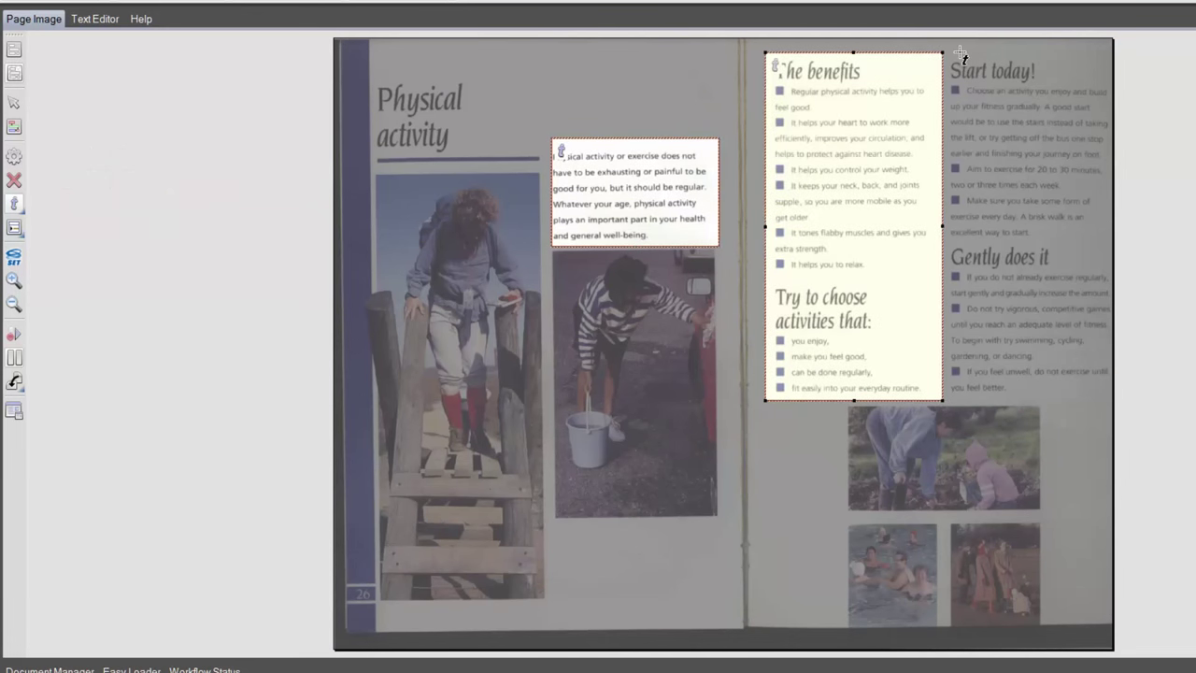
pyautogui.moveTo(947, 48); pyautogui.dragTo(1112, 402)
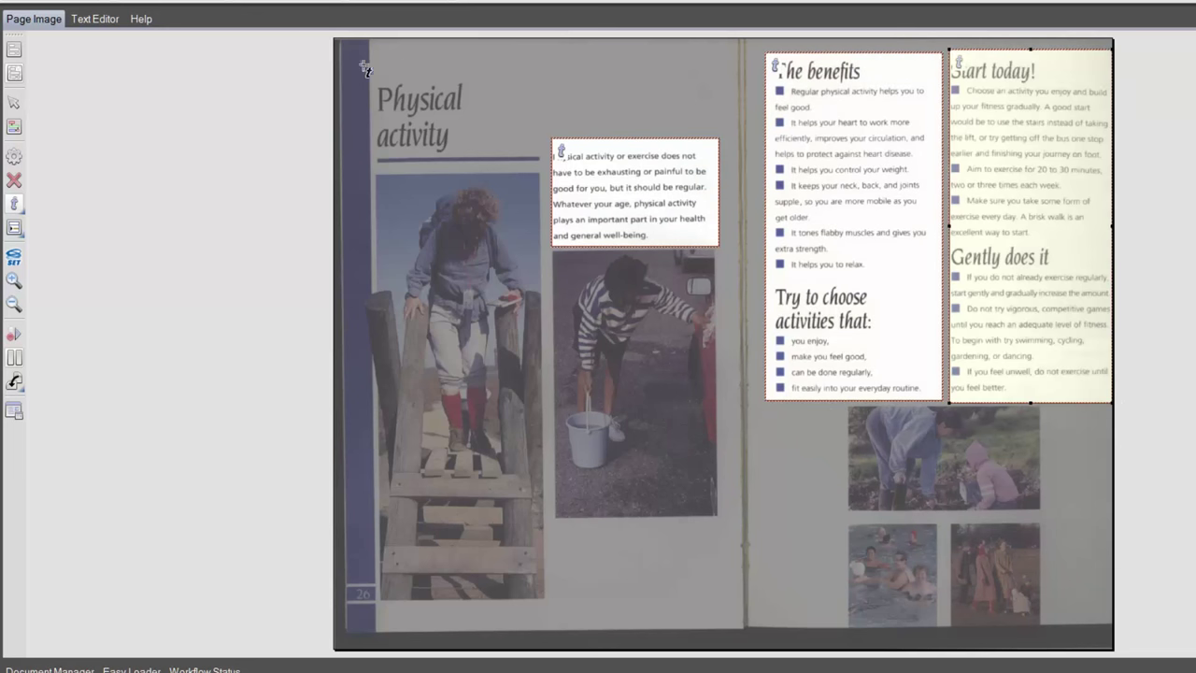
pyautogui.moveTo(365, 71); pyautogui.dragTo(479, 157)
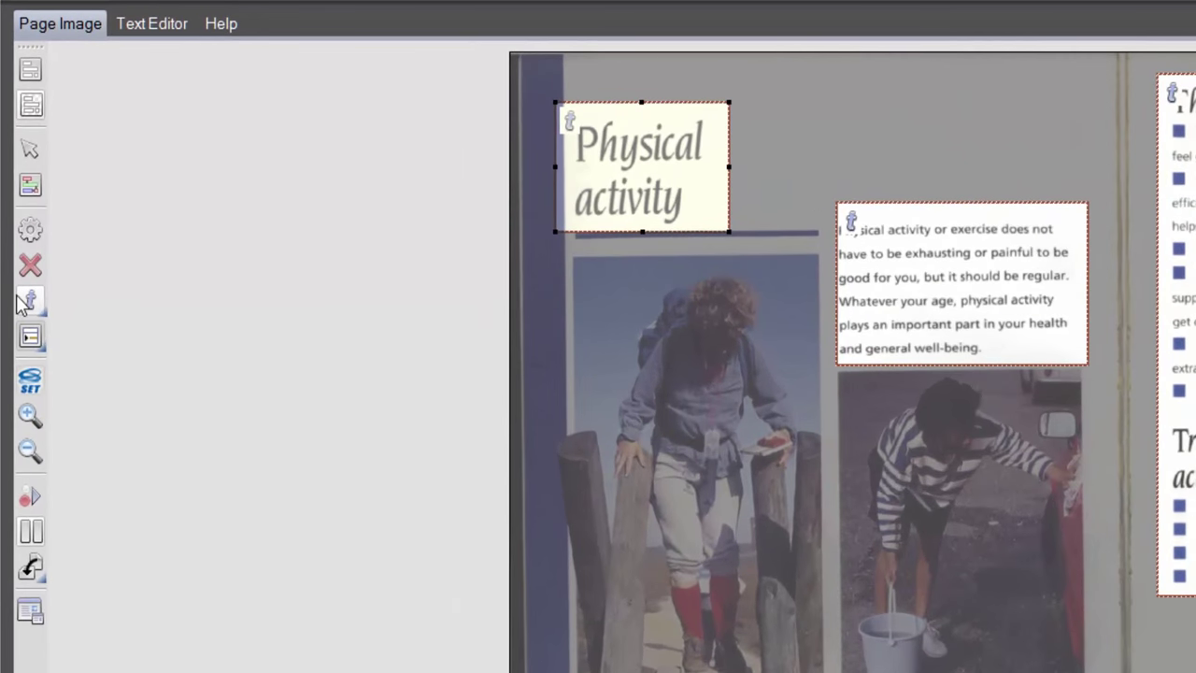
# Draw graphic zones around the hiker photo, the bucket photo, and the group of three photos on the facing page.
pyautogui.click(42, 307)
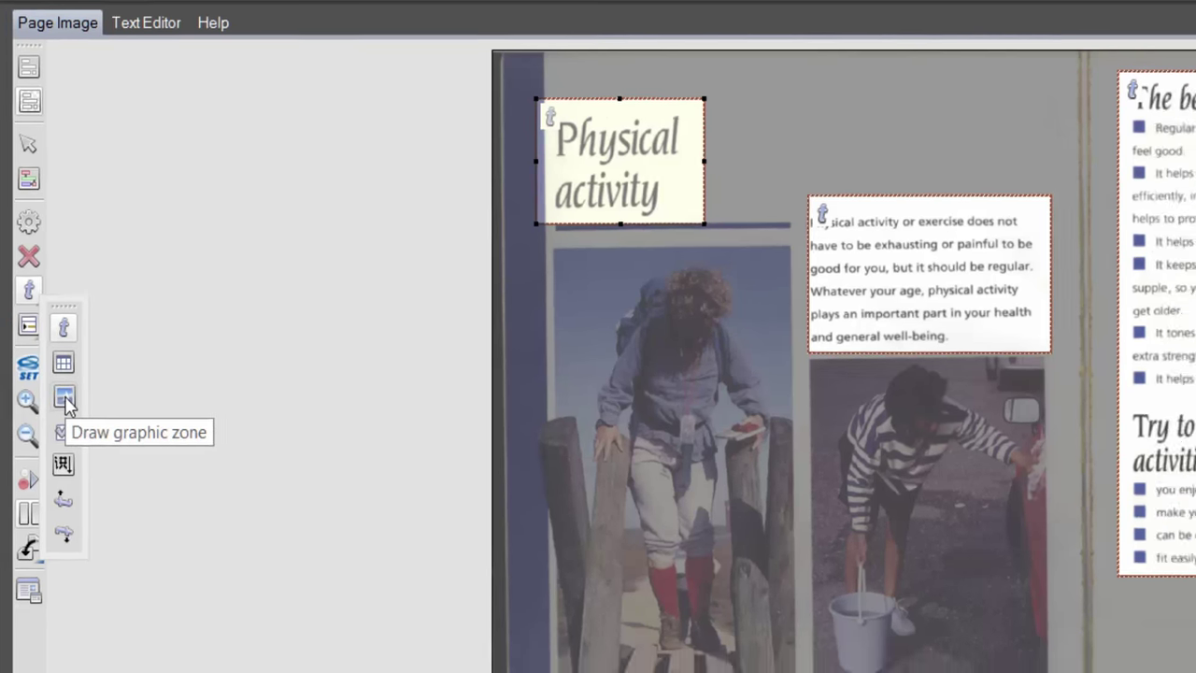
pyautogui.click(67, 413)
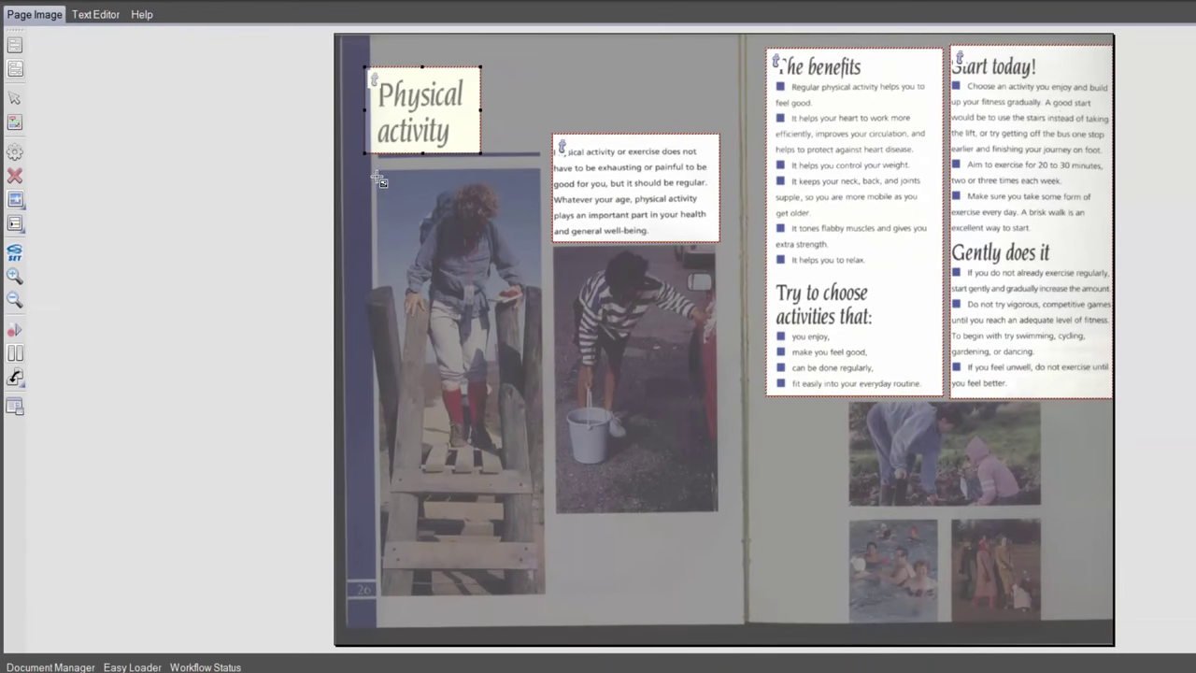
pyautogui.moveTo(379, 177); pyautogui.dragTo(543, 596)
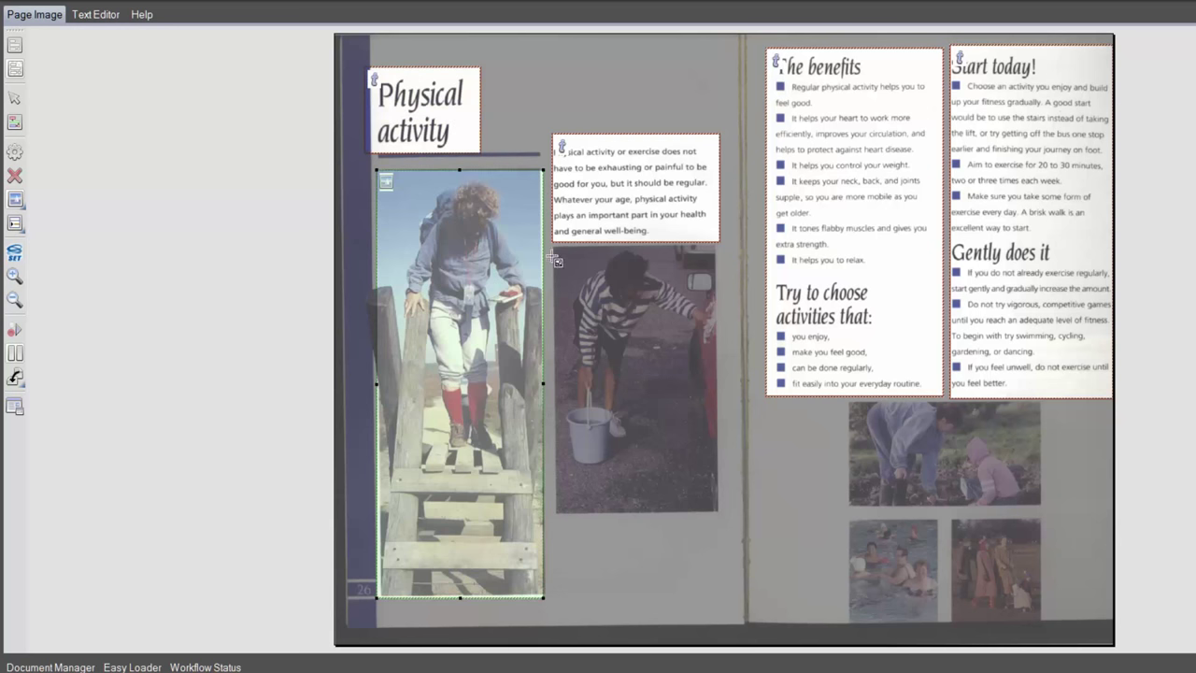
pyautogui.moveTo(554, 249); pyautogui.dragTo(719, 512)
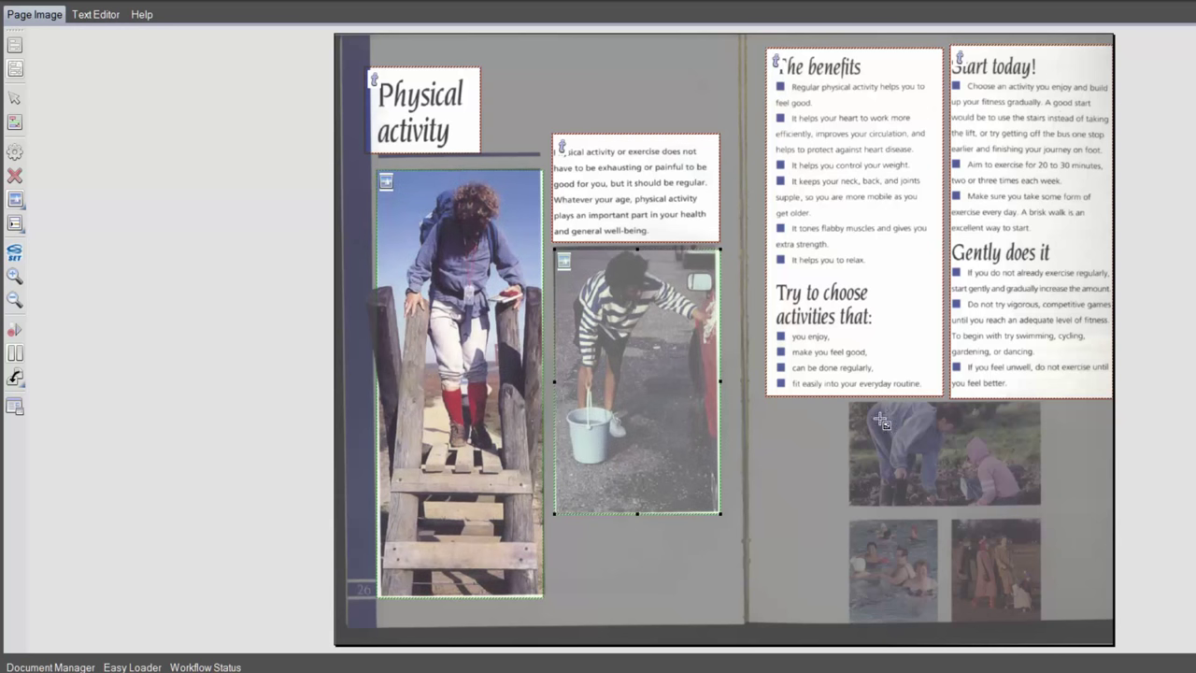
pyautogui.moveTo(848, 403); pyautogui.dragTo(1045, 620)
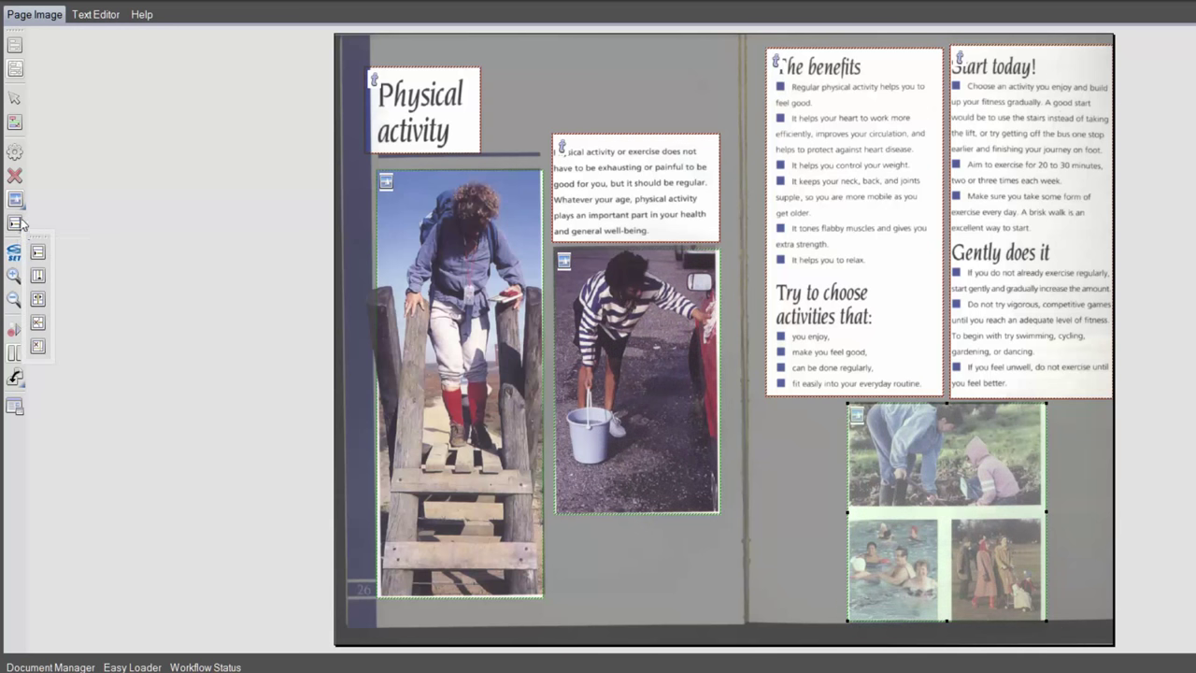
pyautogui.click(19, 207)
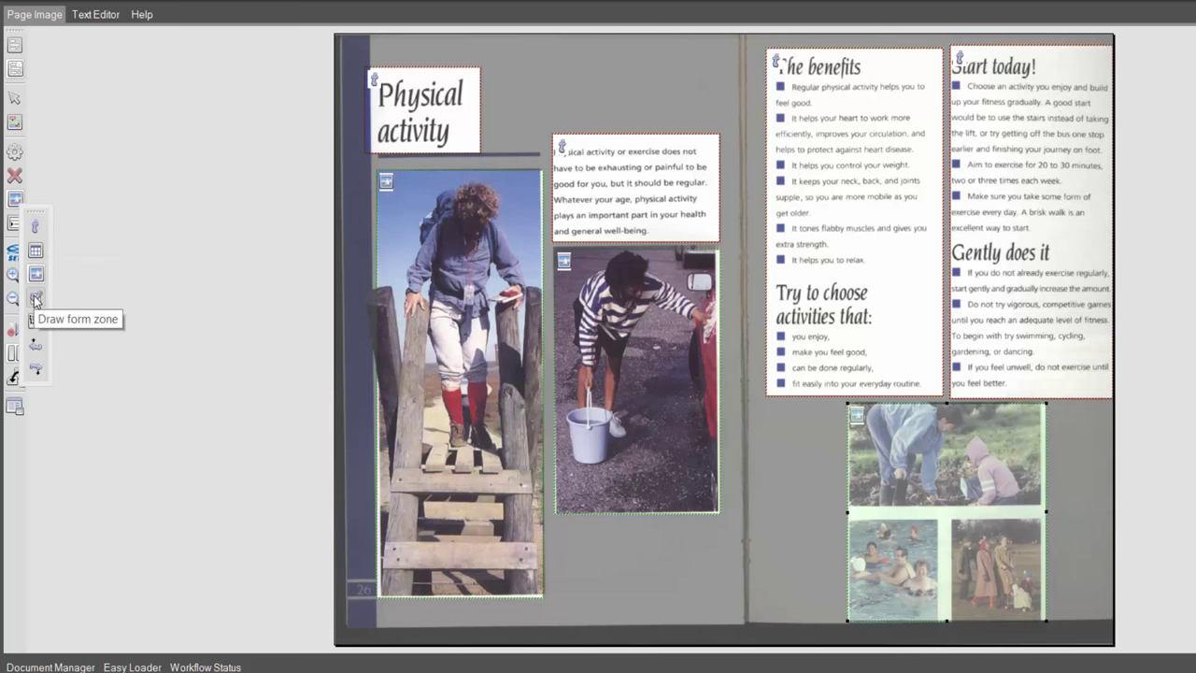
pyautogui.click(35, 371)
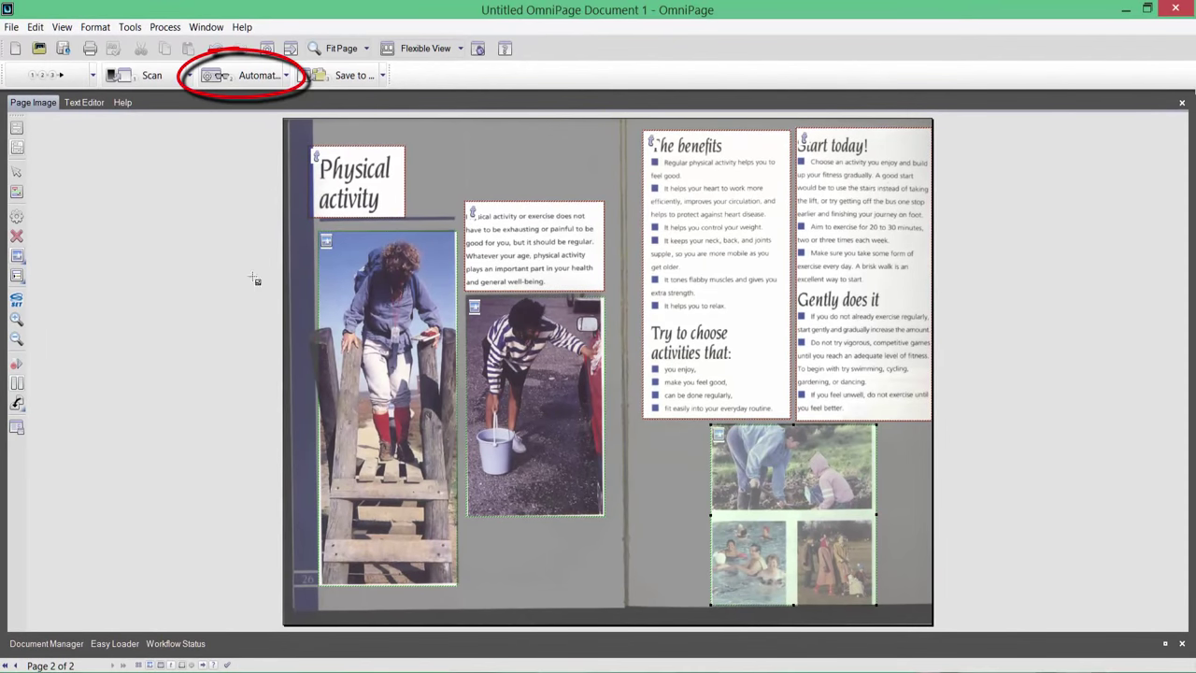
# Run automatic recognition on the zoned page, change the suspect heading word to "Physical", and resolve the remaining flagged items to finish proofreading.
pyautogui.click(255, 76)
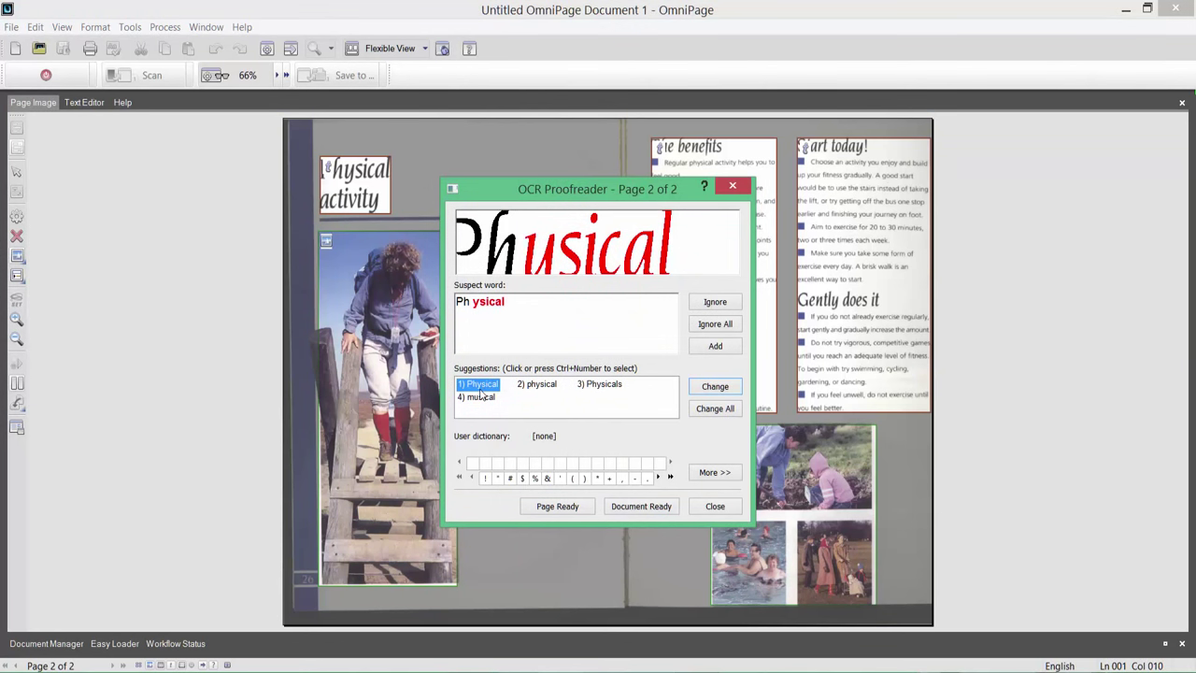
pyautogui.click(715, 387)
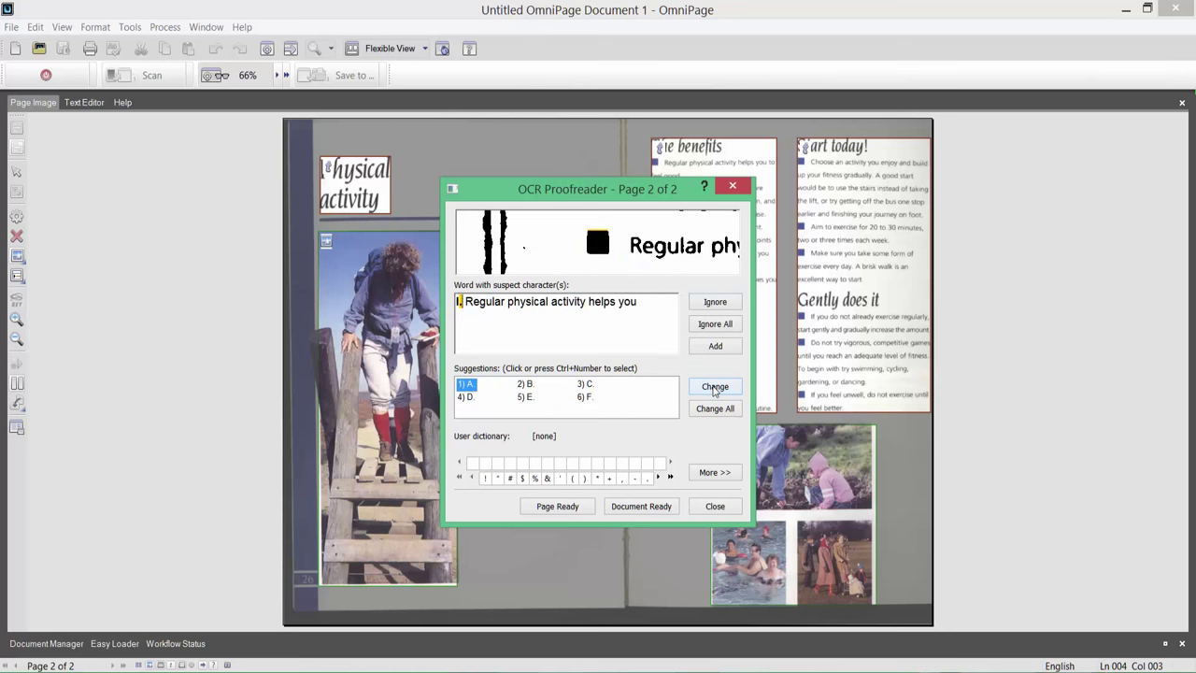
pyautogui.click(714, 388)
pyautogui.click(725, 306)
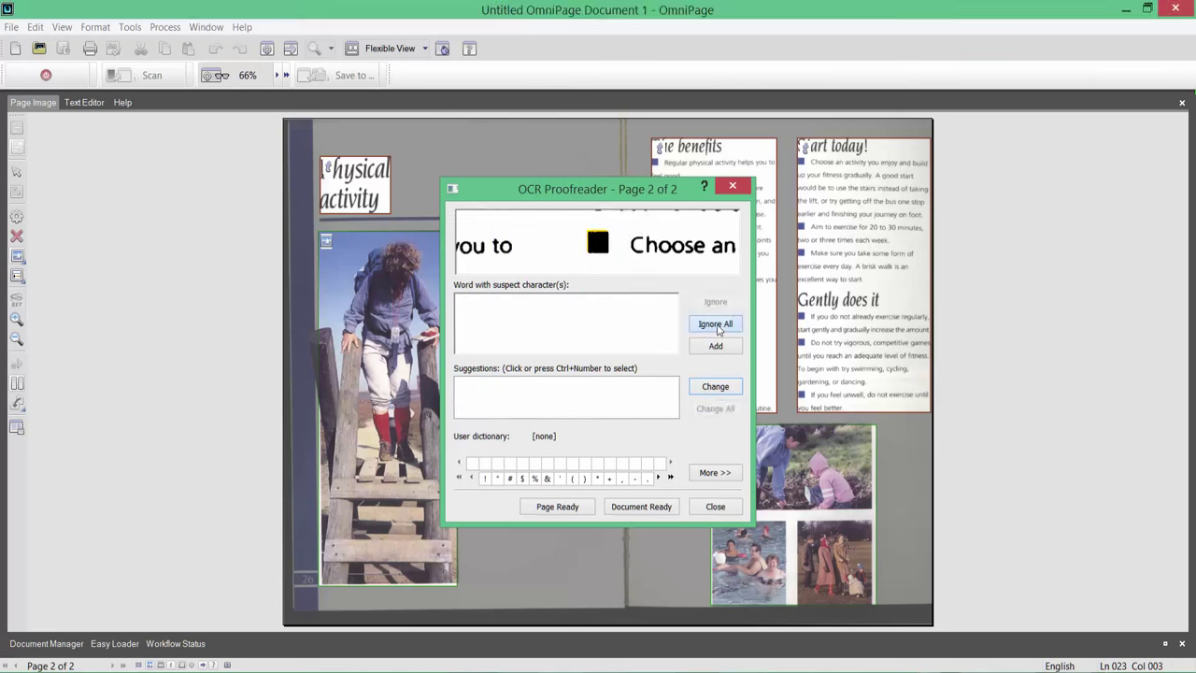
pyautogui.click(664, 401)
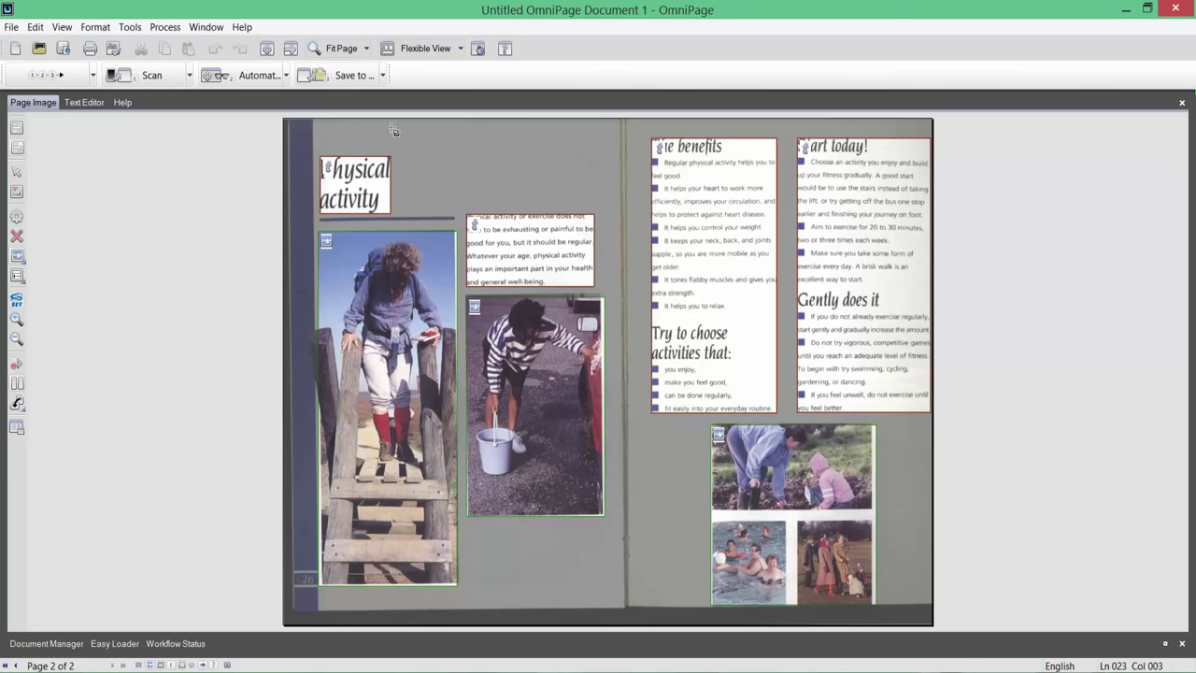
# Start saving the recognized pages to file, as text in Microsoft Word 2007/2010 (*.docx) format.
pyautogui.click(382, 77)
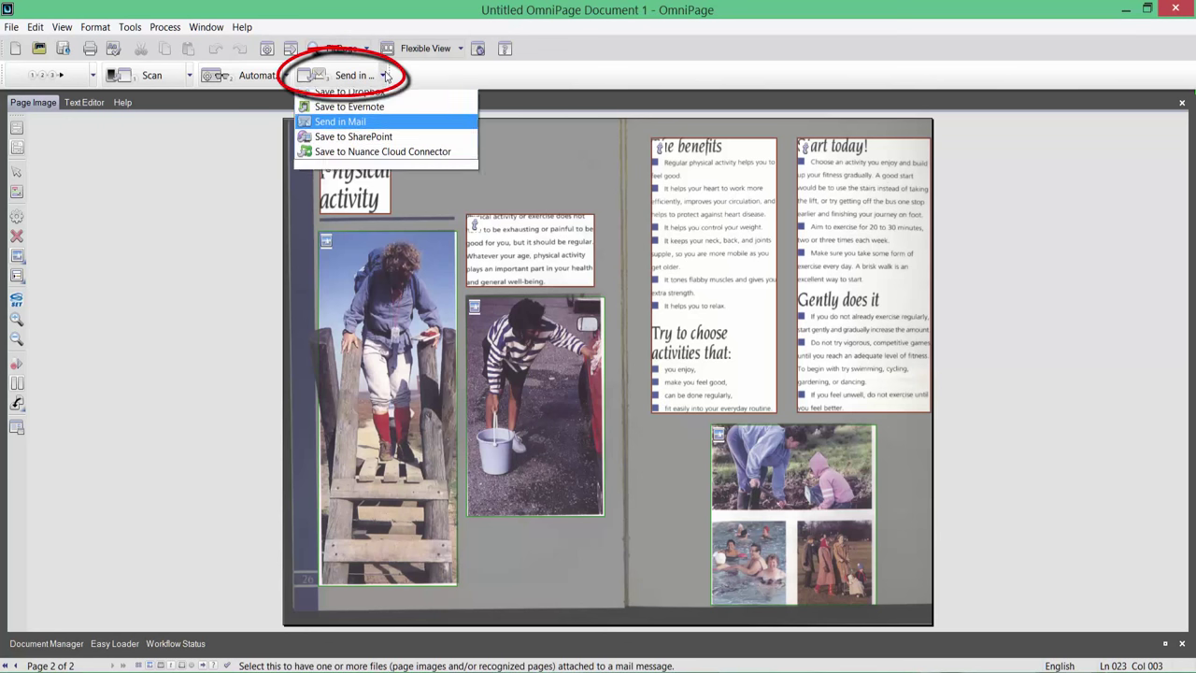
pyautogui.click(355, 99)
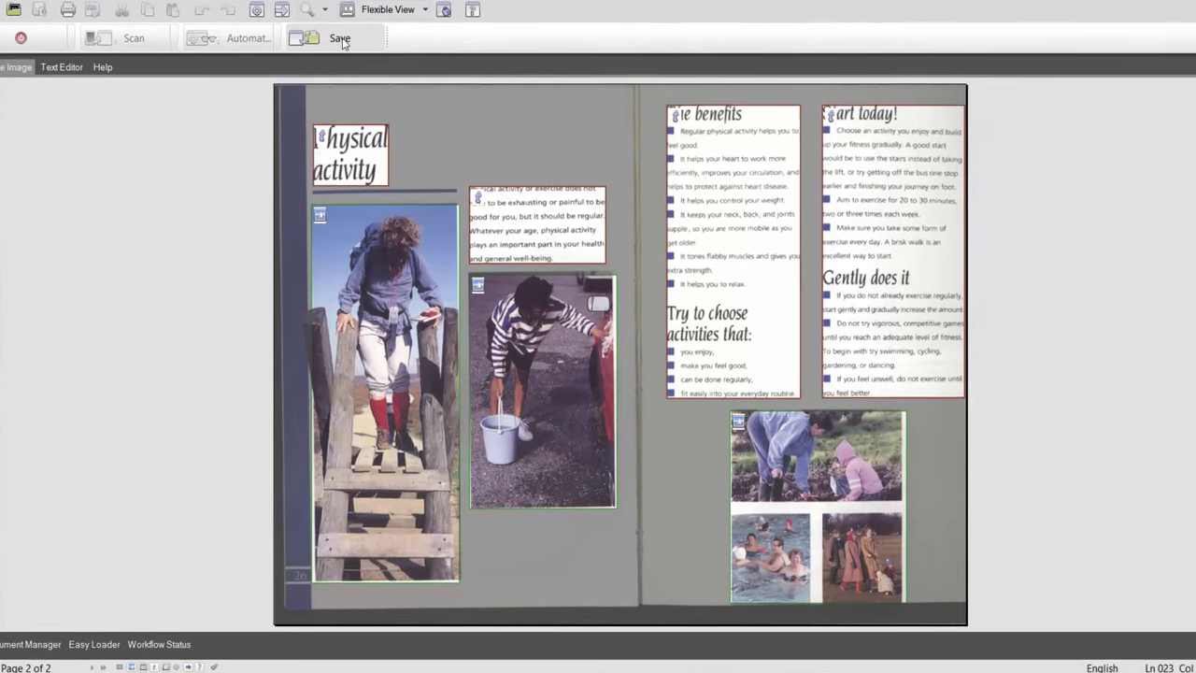
pyautogui.click(341, 39)
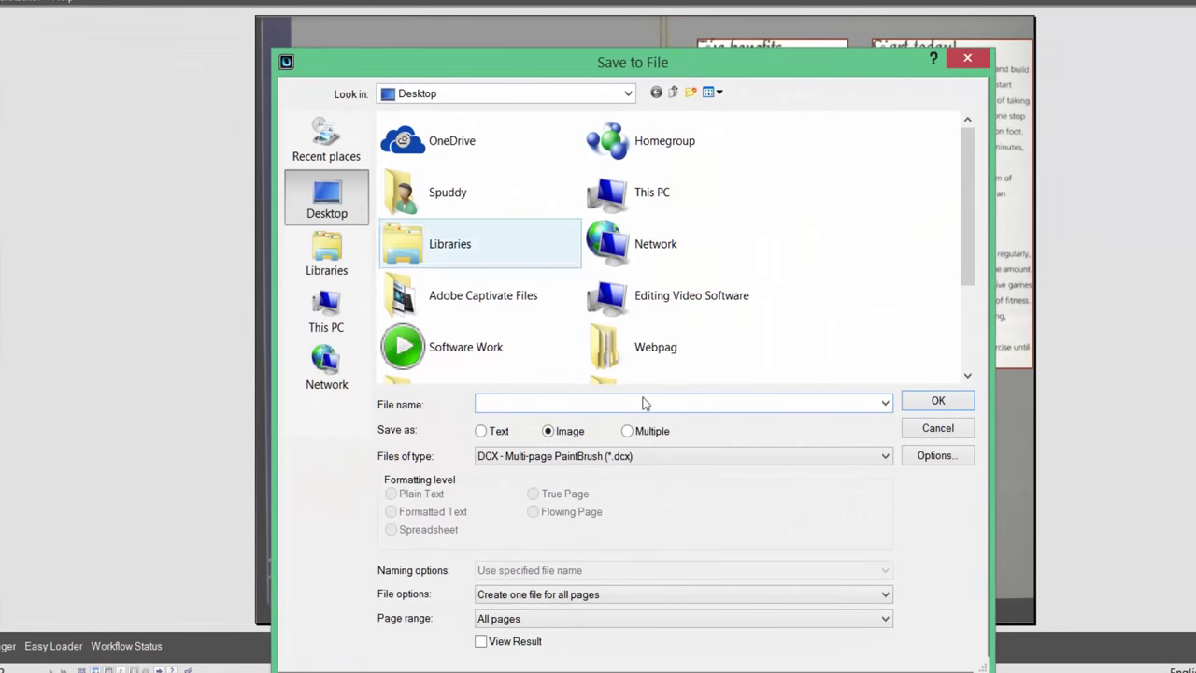
pyautogui.click(669, 457)
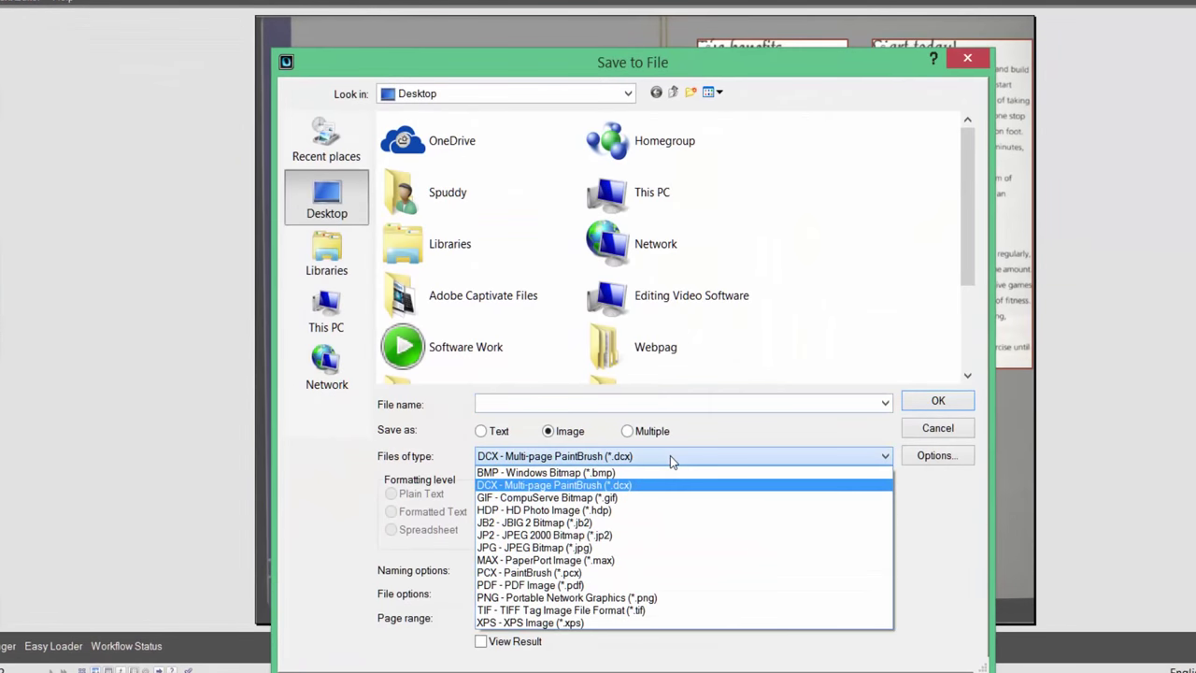
pyautogui.click(481, 440)
pyautogui.click(481, 433)
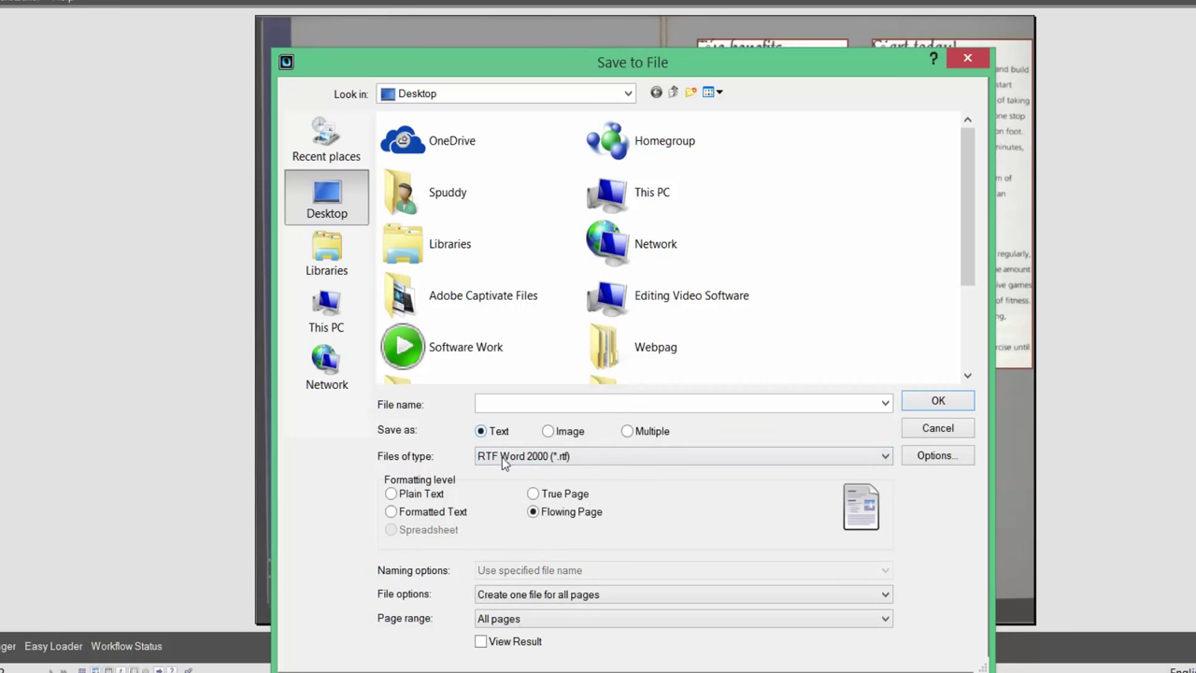
pyautogui.click(501, 457)
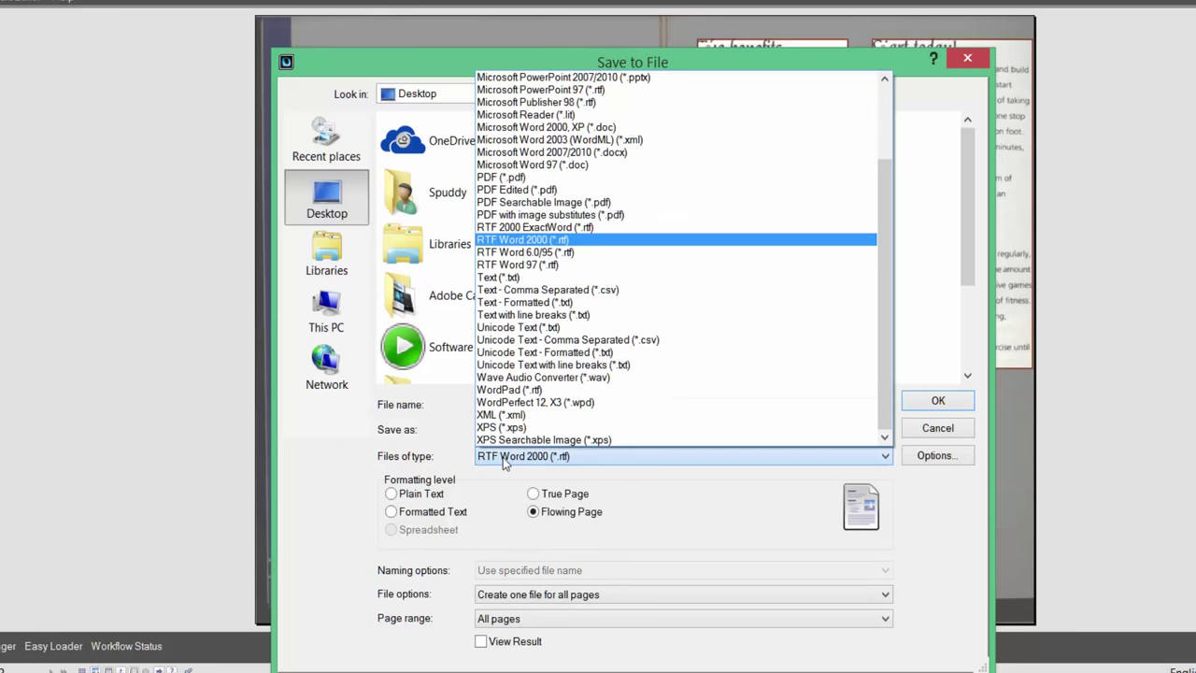
pyautogui.click(530, 153)
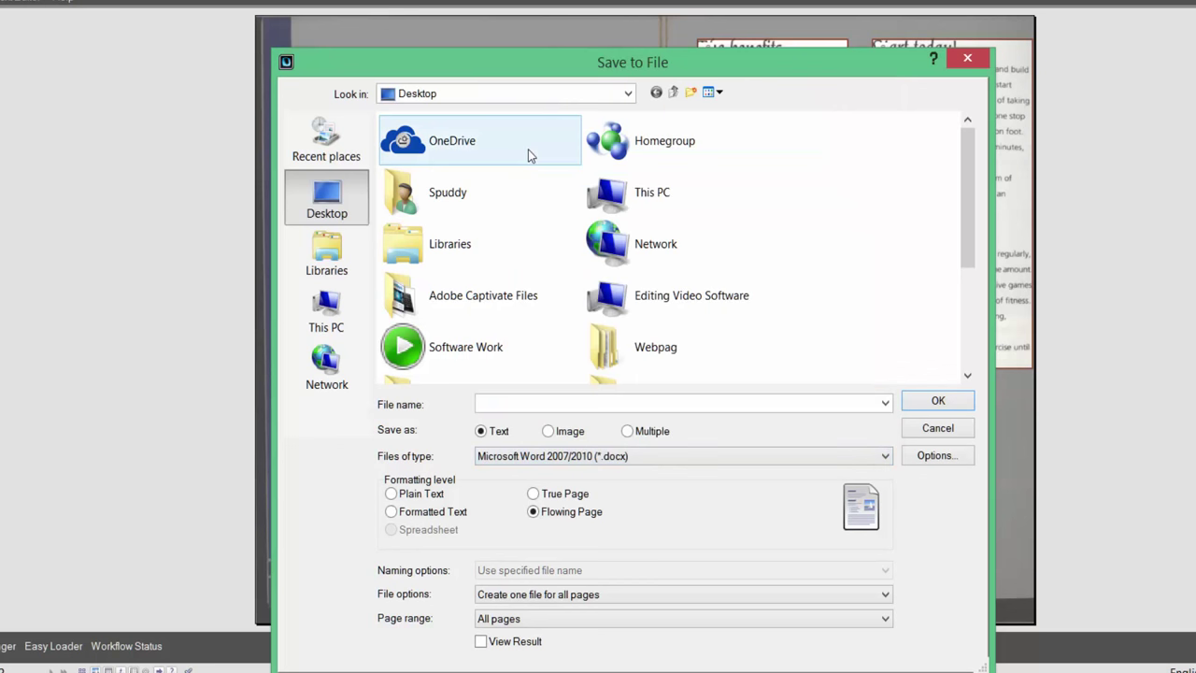
# Name the output file science and save it to the Desktop.
pyautogui.click(510, 404)
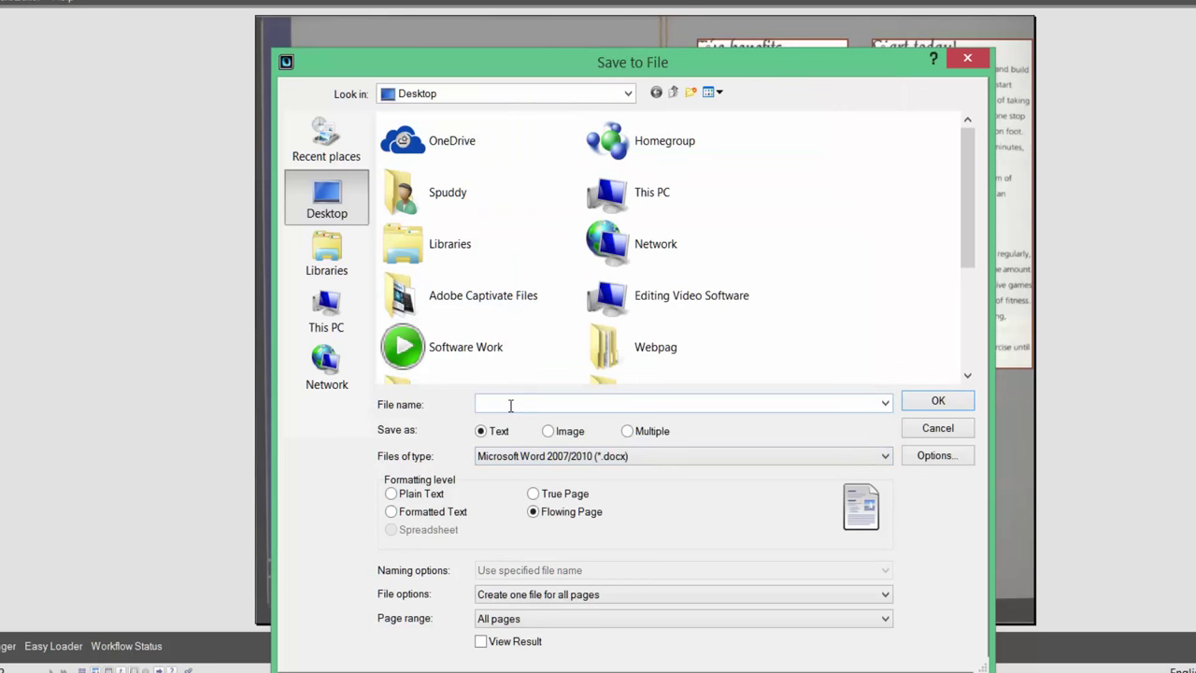
pyautogui.write('science')
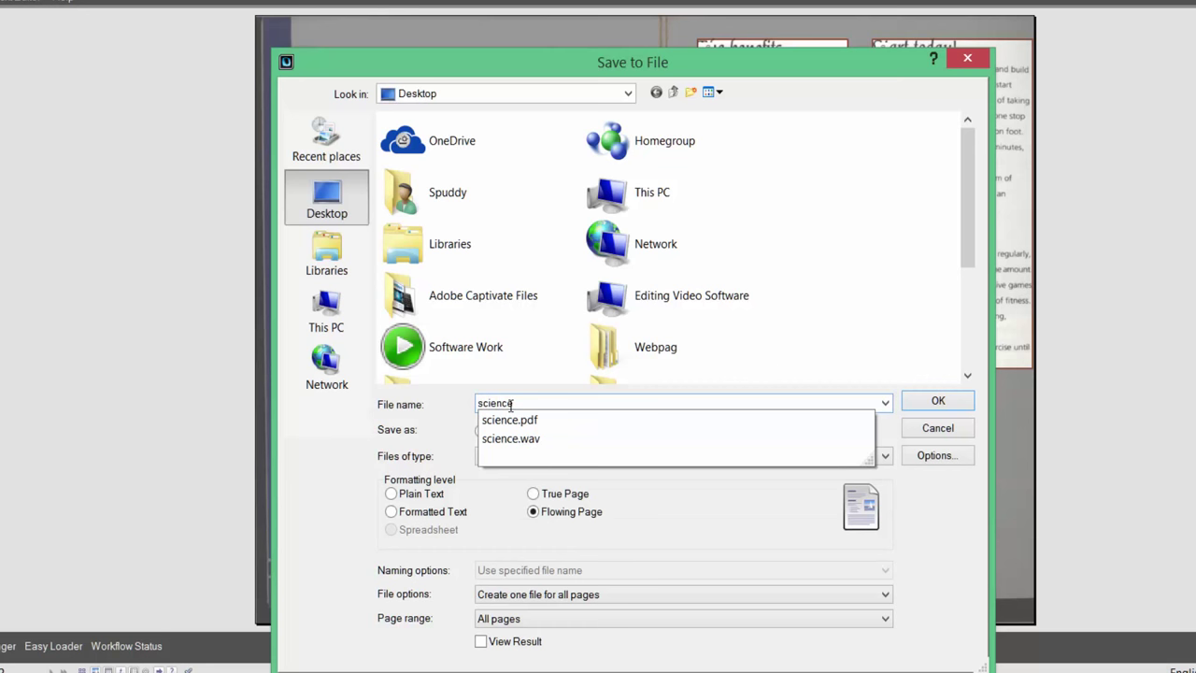
pyautogui.click(669, 484)
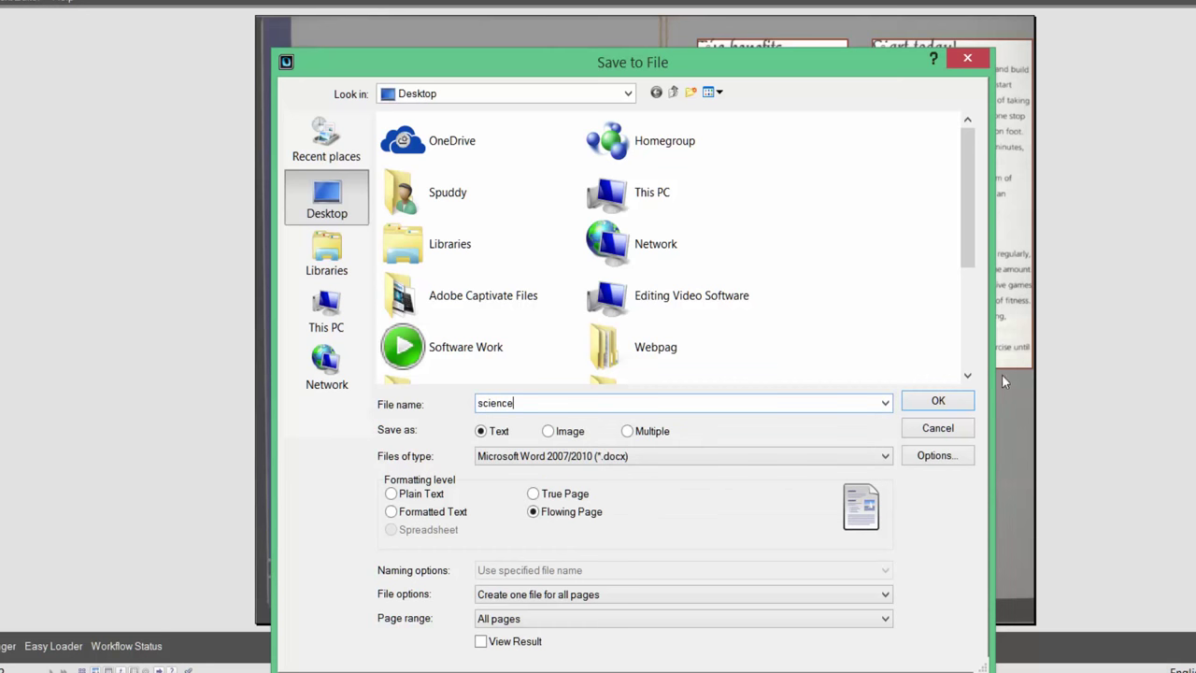
pyautogui.click(934, 403)
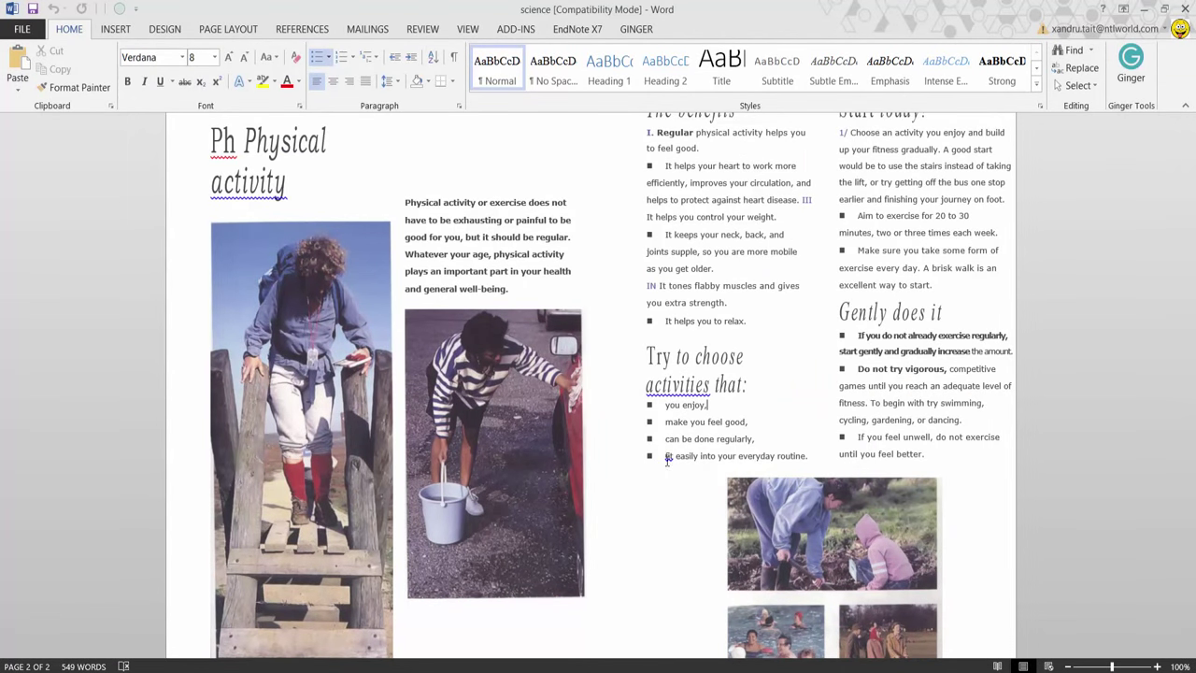
# Delete the "make you feel good," bullet in the exported Word document, then close the document without saving the change.
pyautogui.moveTo(757, 420); pyautogui.dragTo(665, 422)
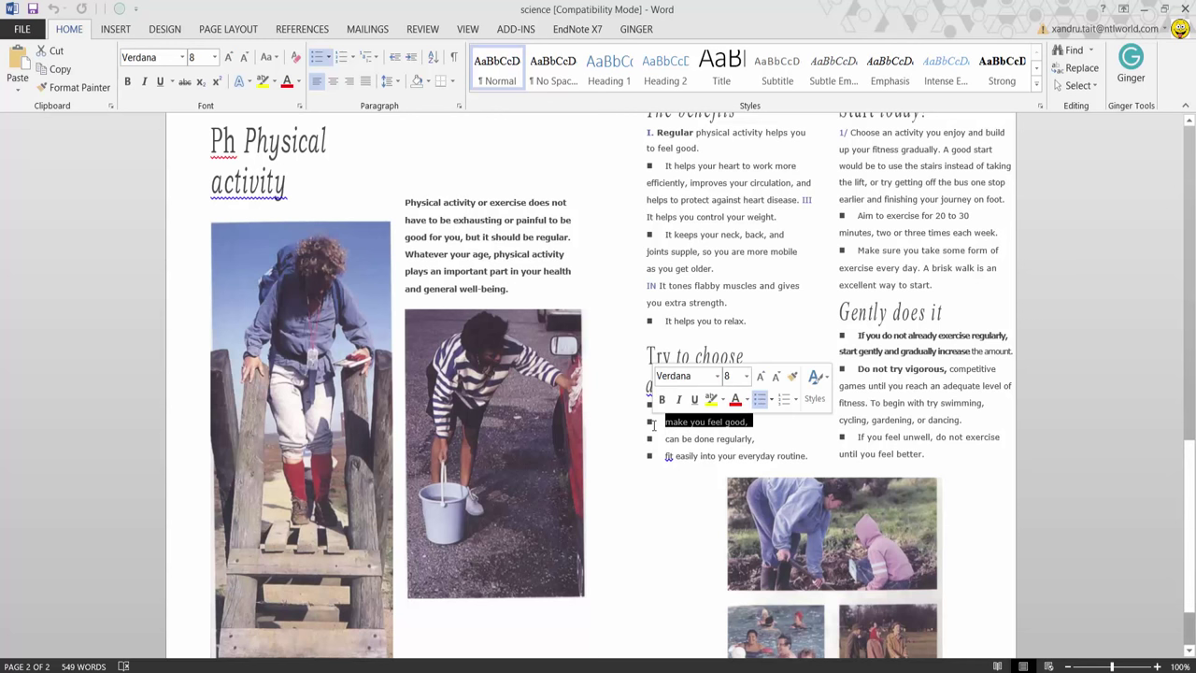
pyautogui.press('Delete')
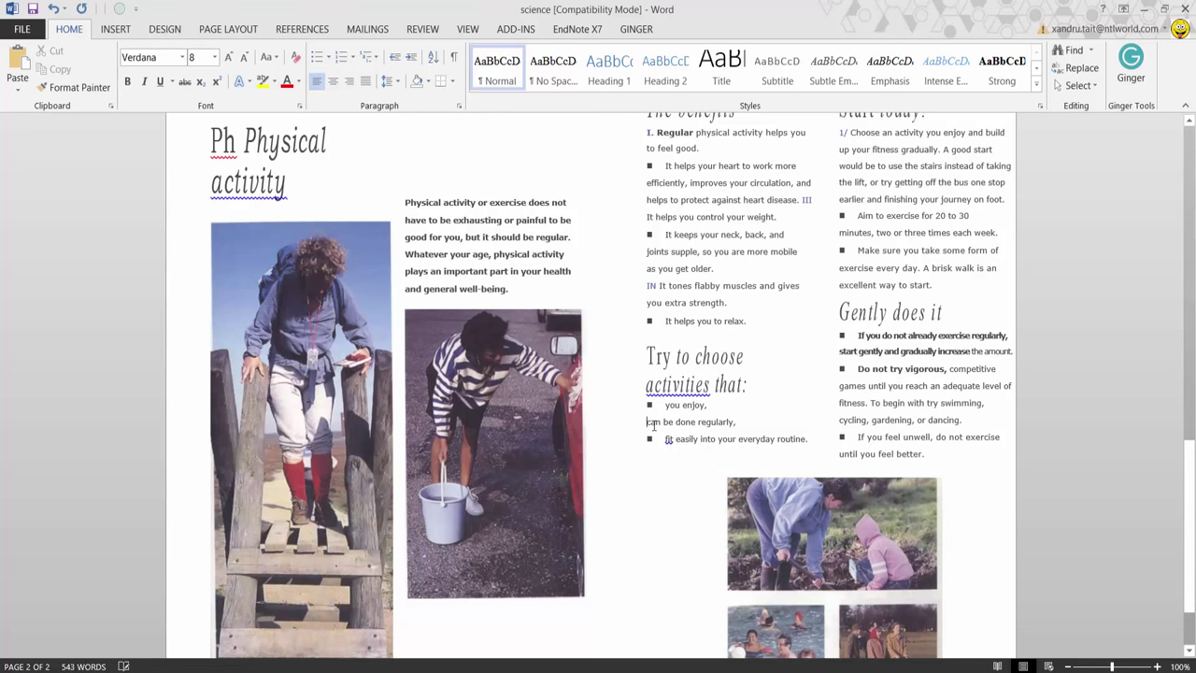
pyautogui.click(1186, 8)
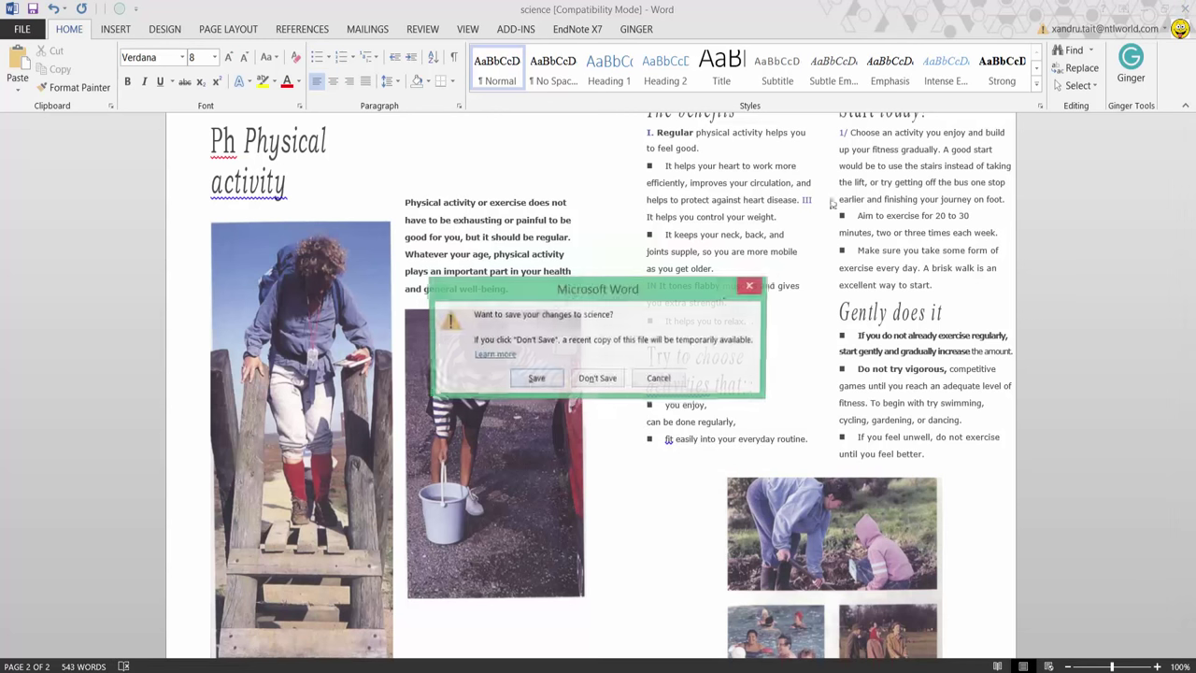
pyautogui.click(598, 376)
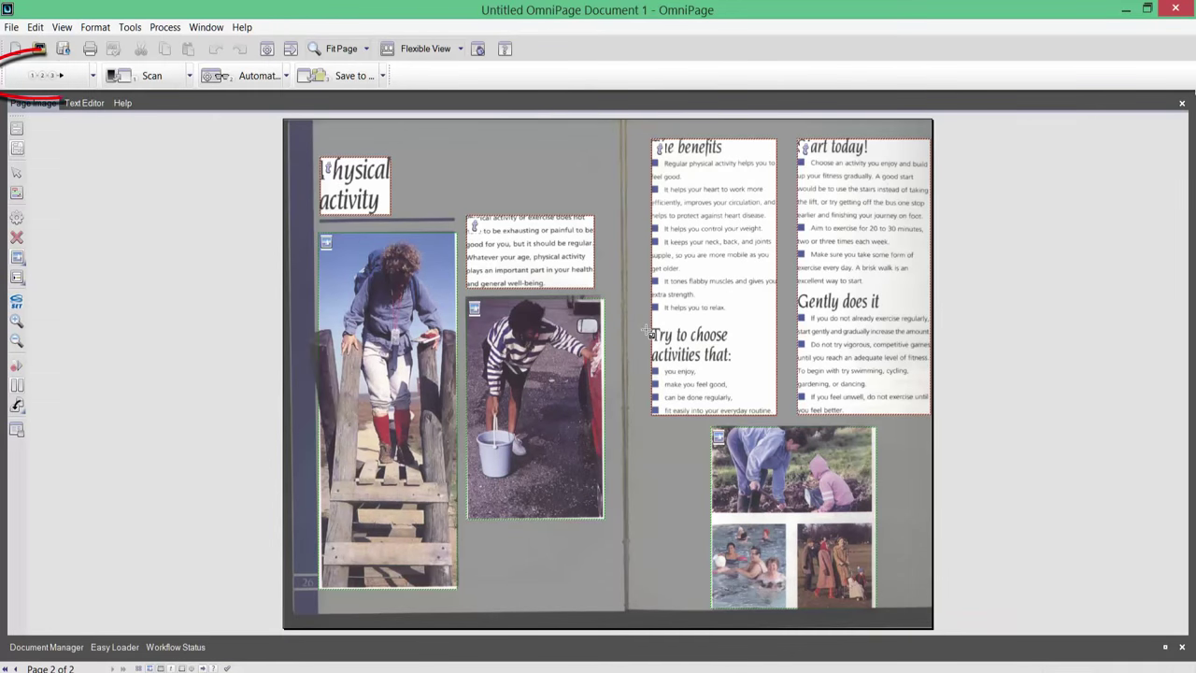
# Create a new workflow named "my one" from a fresh start and proceed to its Load Files step.
pyautogui.click(92, 77)
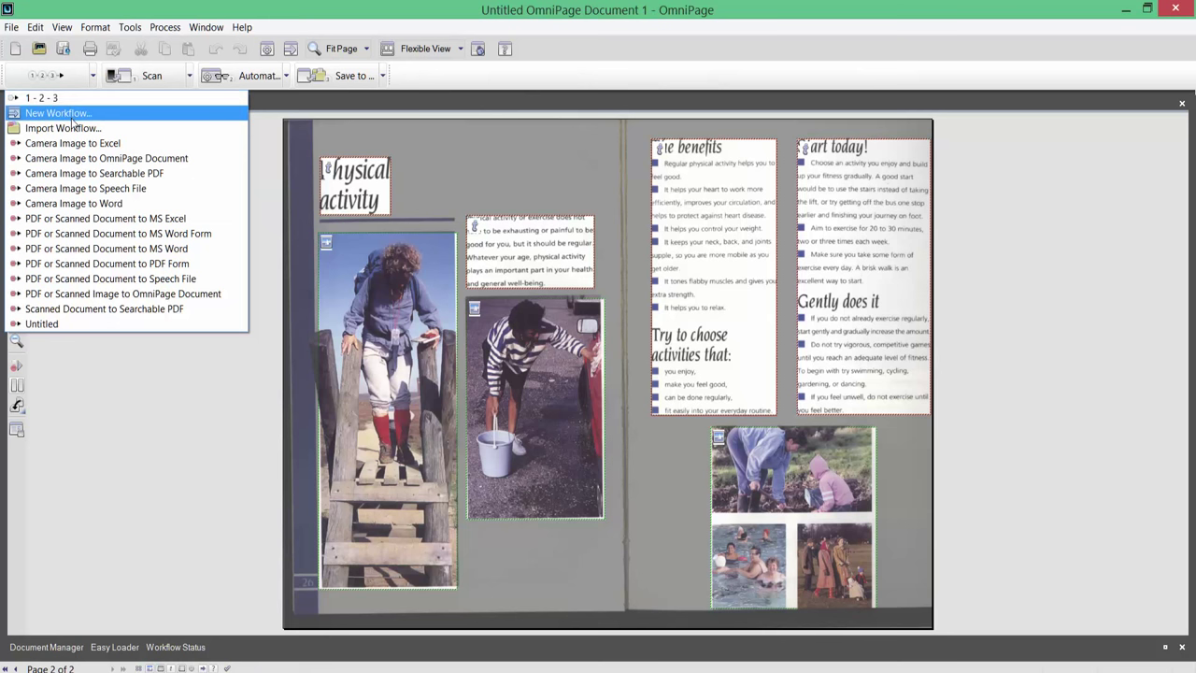
pyautogui.click(73, 115)
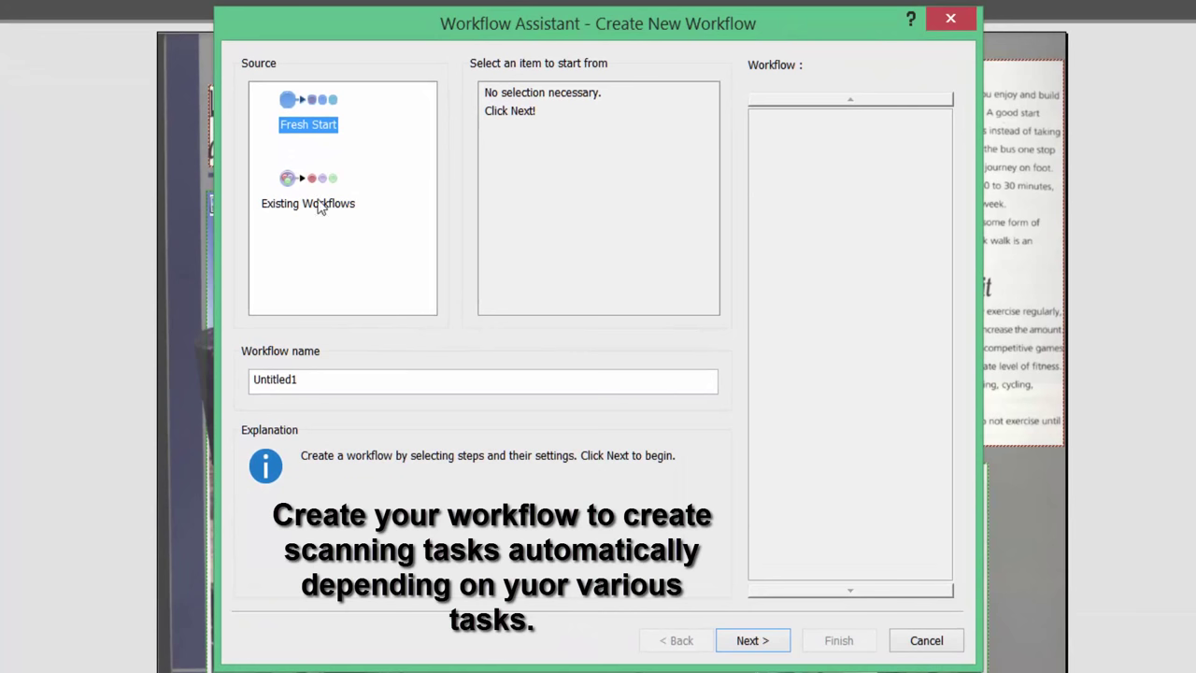
pyautogui.click(321, 381)
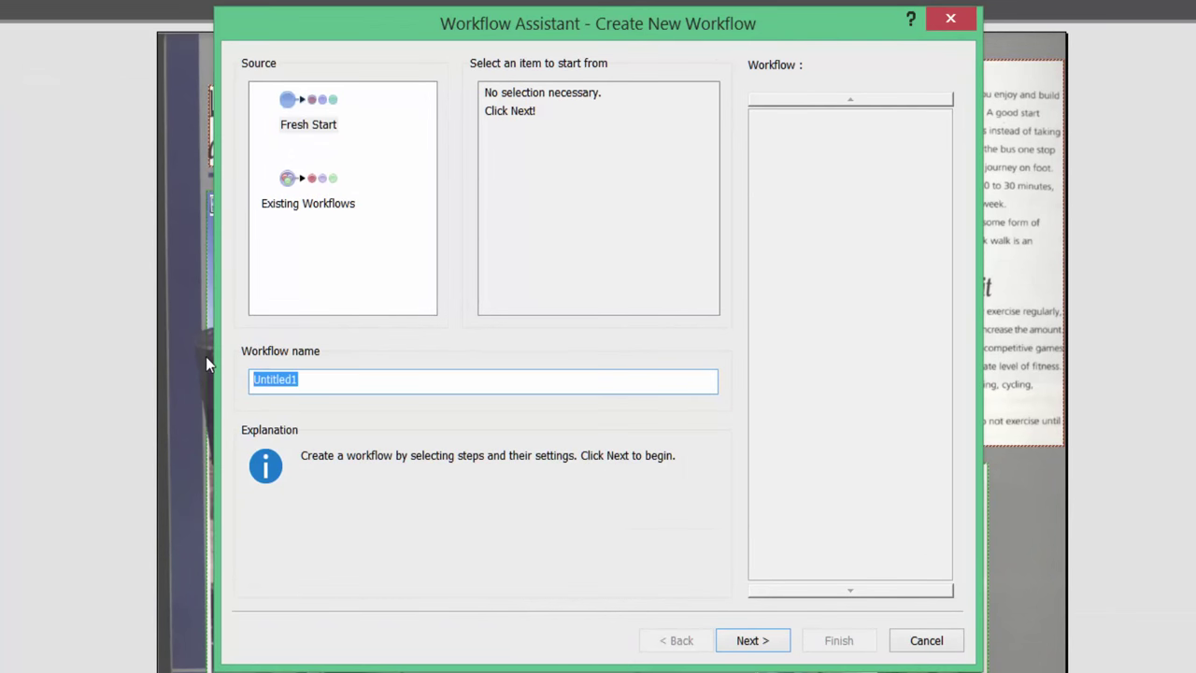
pyautogui.write('my one')
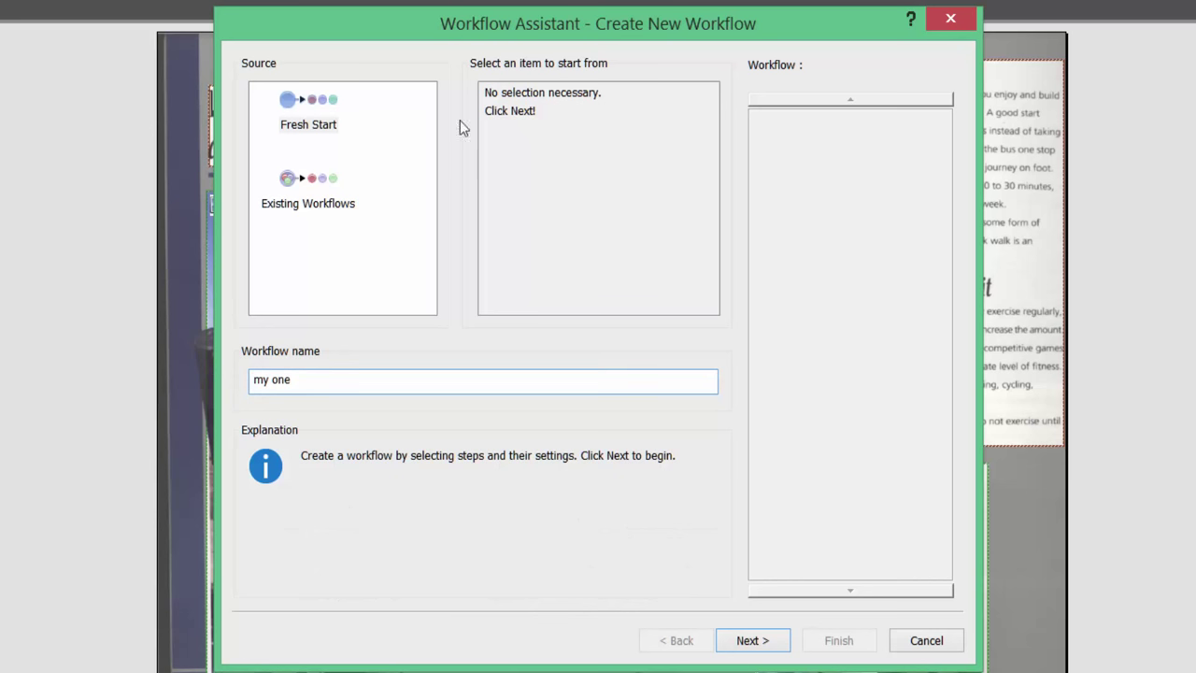
pyautogui.click(328, 123)
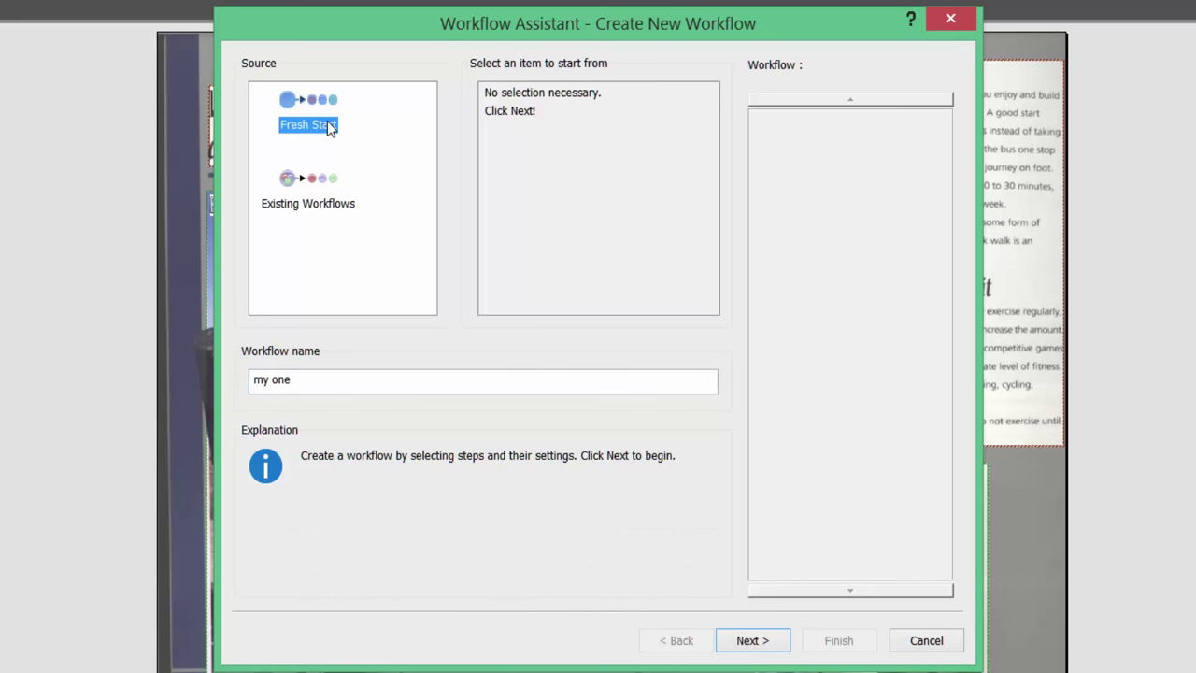
pyautogui.click(755, 641)
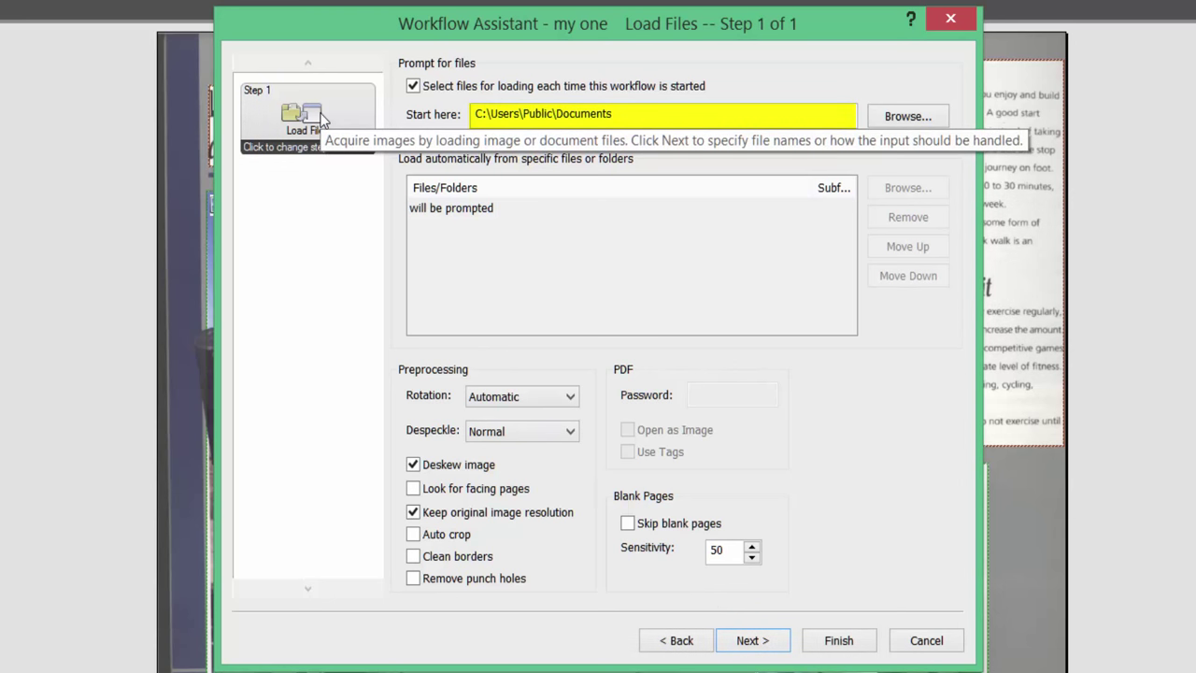
# Confirm C:\Users\Public\Documents as the starting folder for the workflow's file prompt.
pyautogui.click(890, 118)
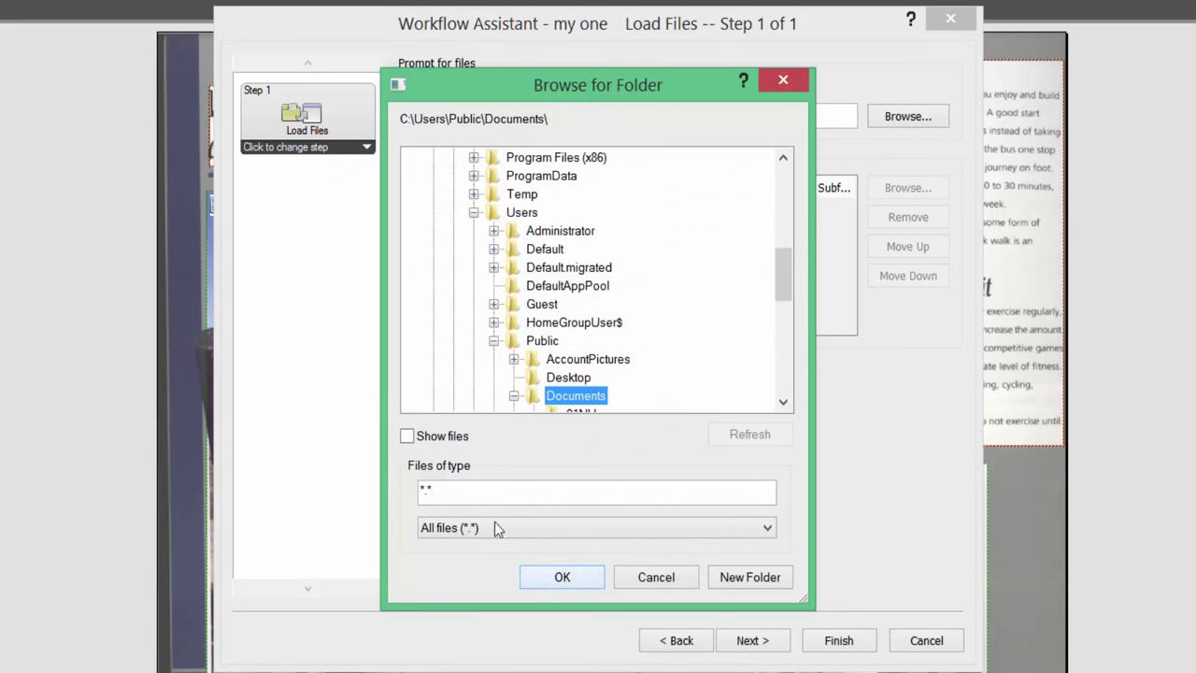
pyautogui.doubleClick(454, 493)
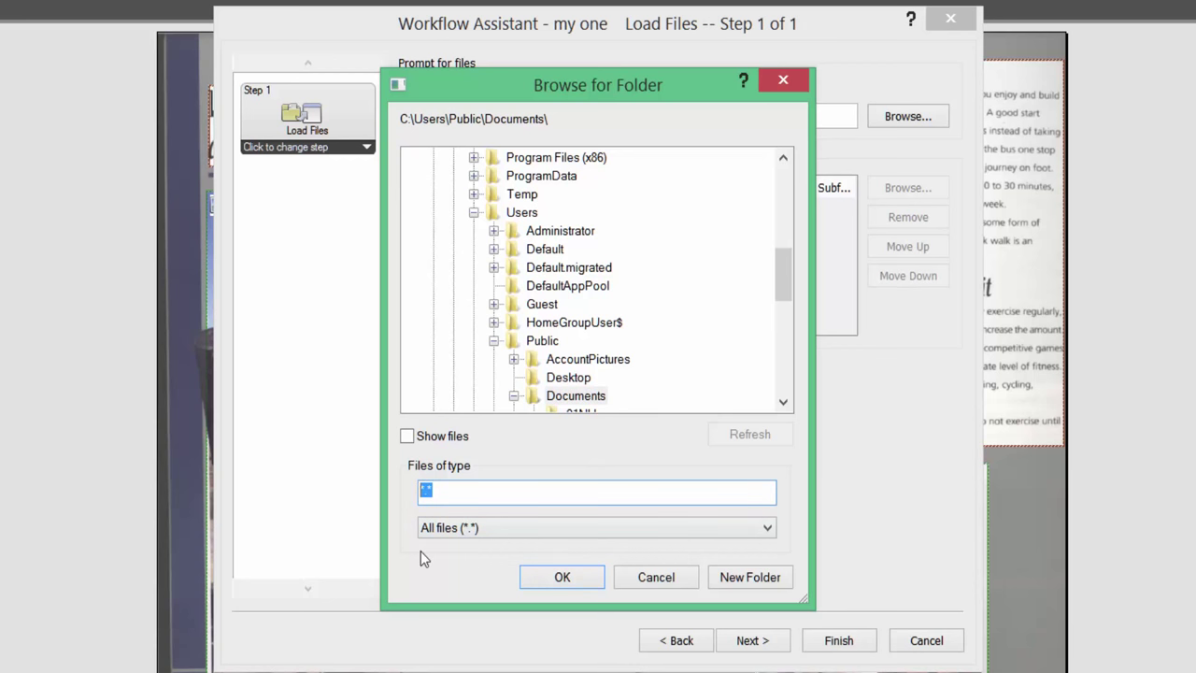
pyautogui.click(540, 579)
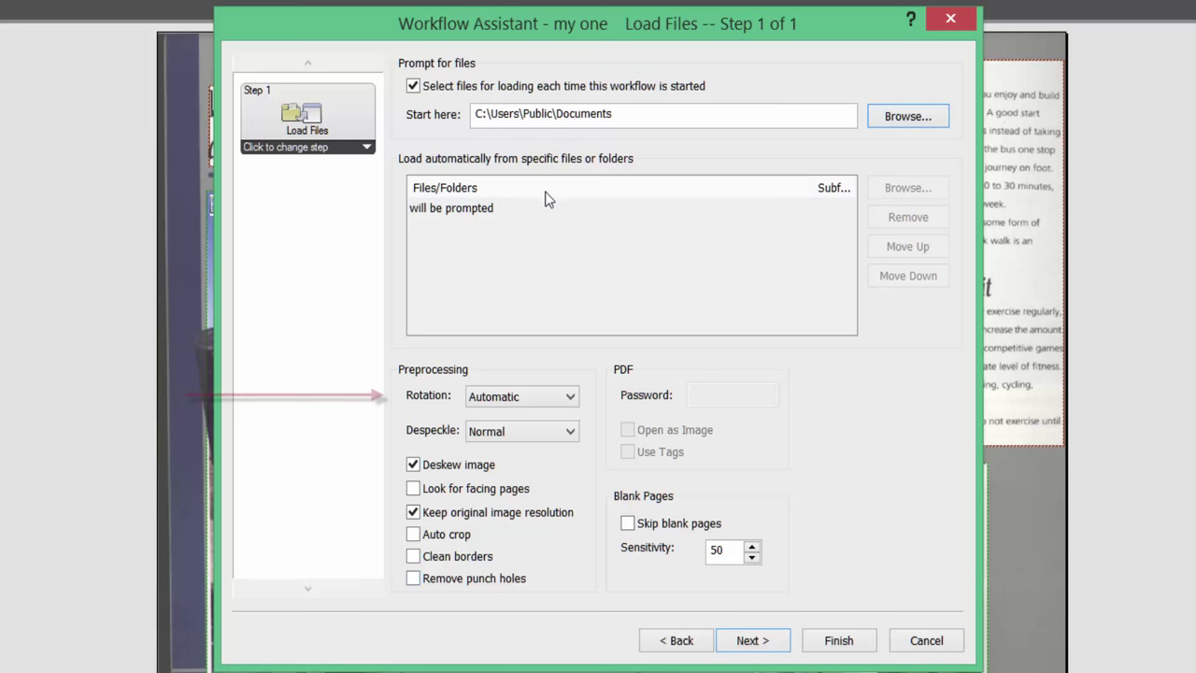
# Keep automatic rotation and the original image resolution for loaded files, and continue to the Recognize Images step.
pyautogui.click(483, 396)
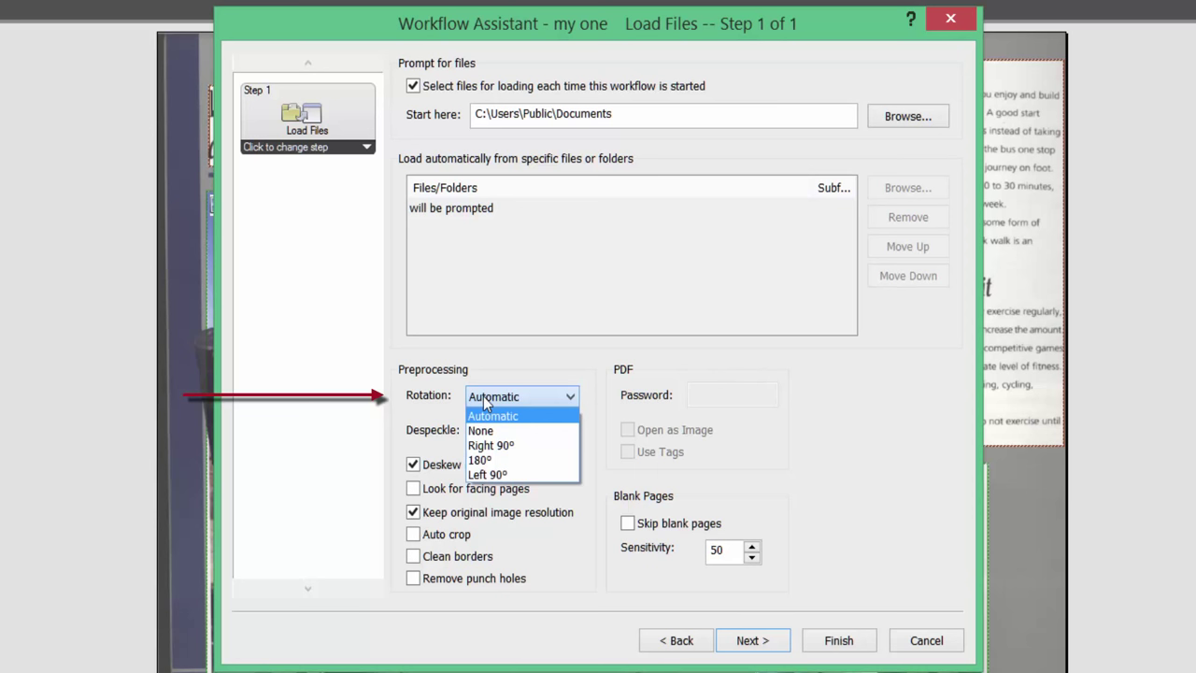
pyautogui.click(485, 399)
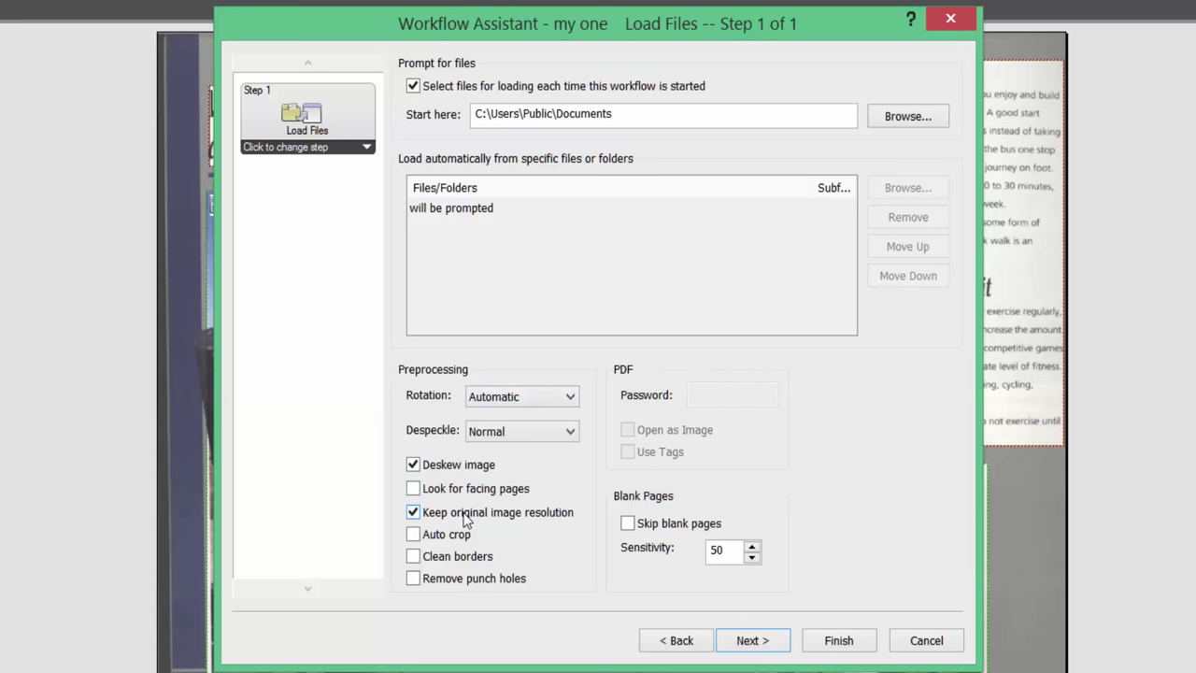
pyautogui.click(413, 516)
pyautogui.click(414, 515)
pyautogui.click(752, 640)
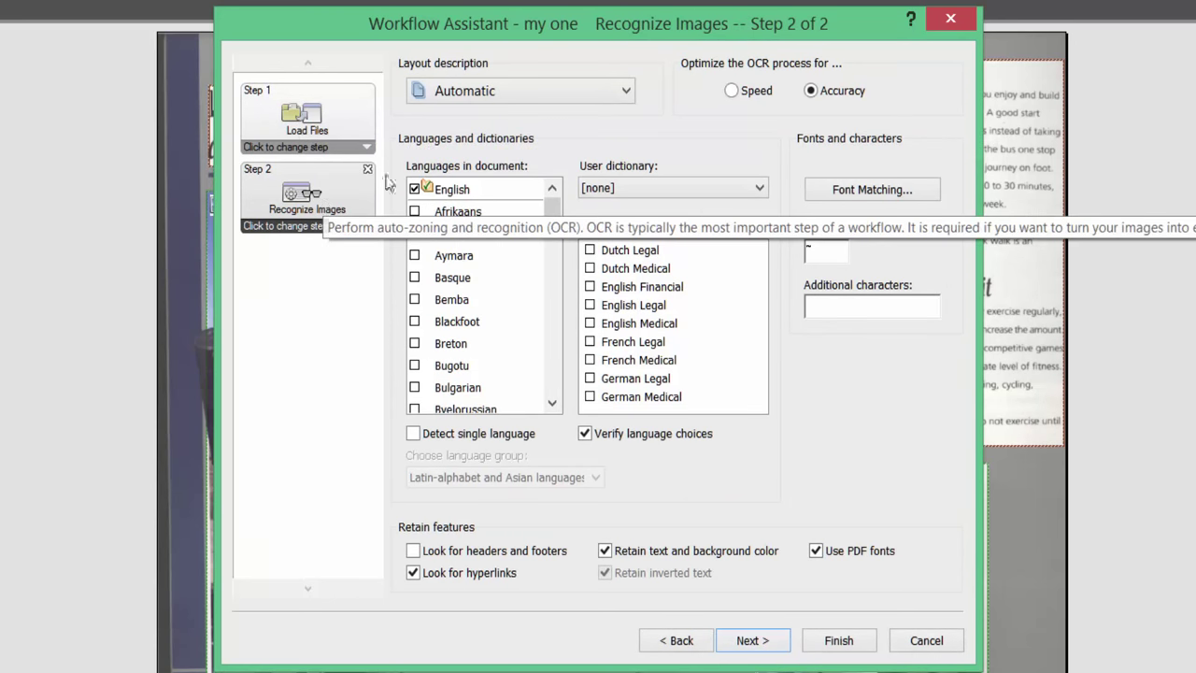
# Set the layout description to Automatic and optimize the OCR process for accuracy.
pyautogui.click(505, 91)
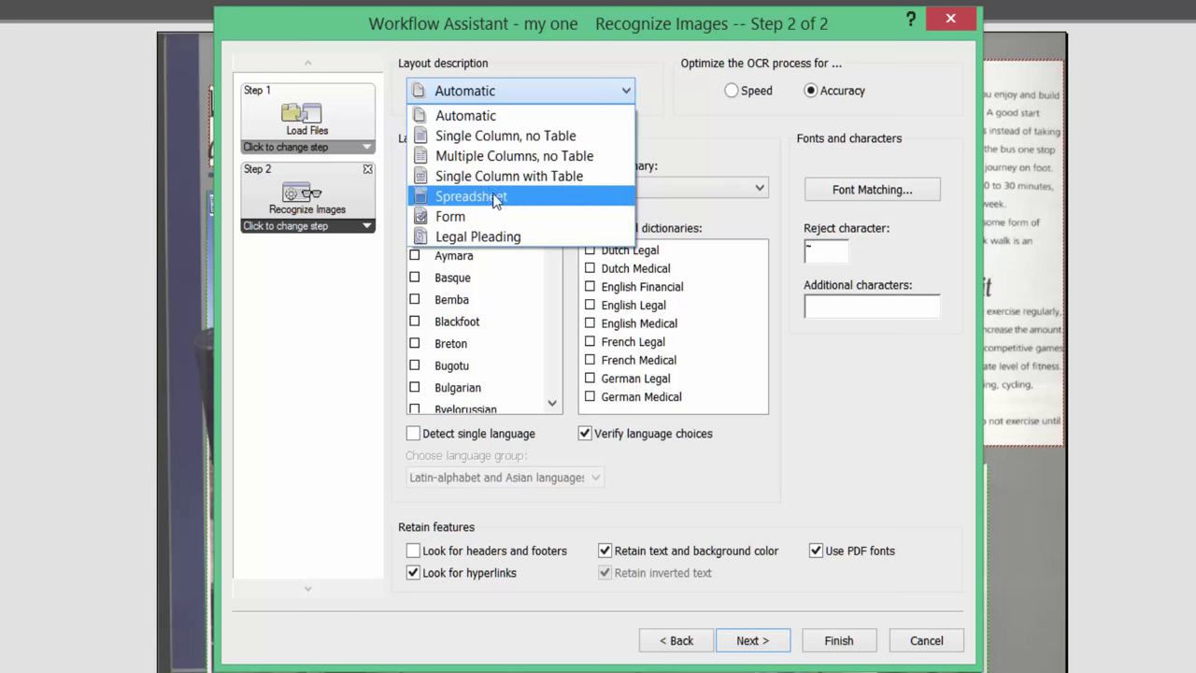
pyautogui.click(492, 117)
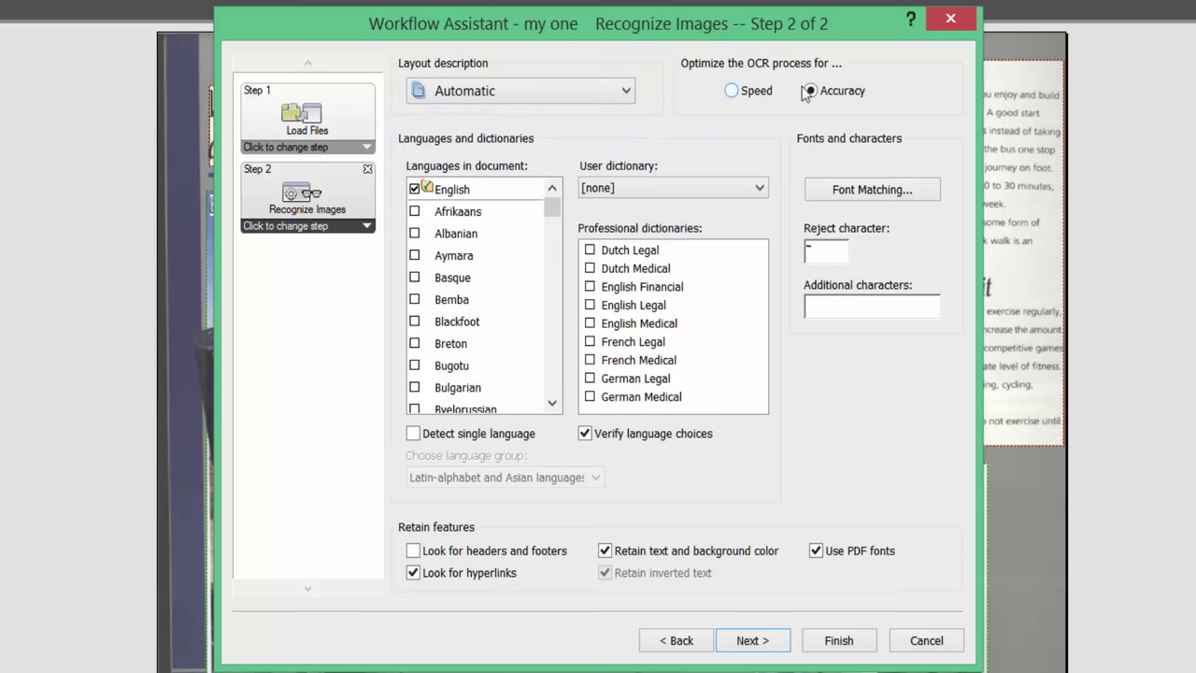
pyautogui.click(732, 92)
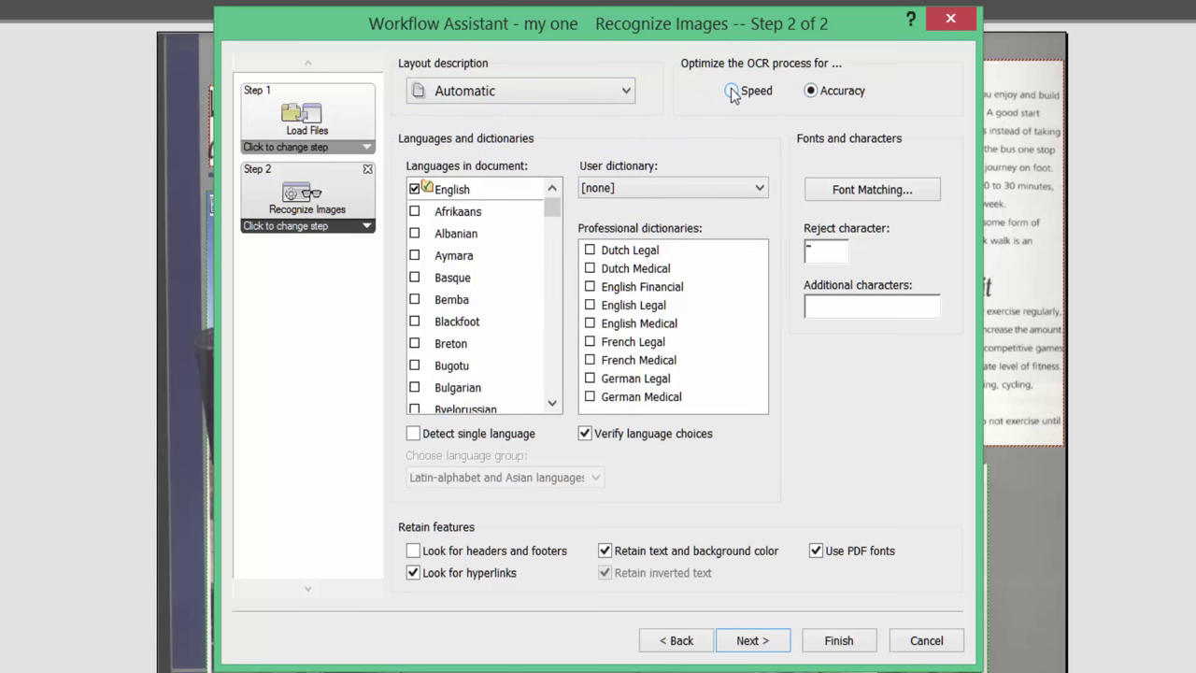
pyautogui.click(812, 91)
# Try single-language detection, switch back to English only, and continue to the Correct Recognition Results step.
pyautogui.click(589, 306)
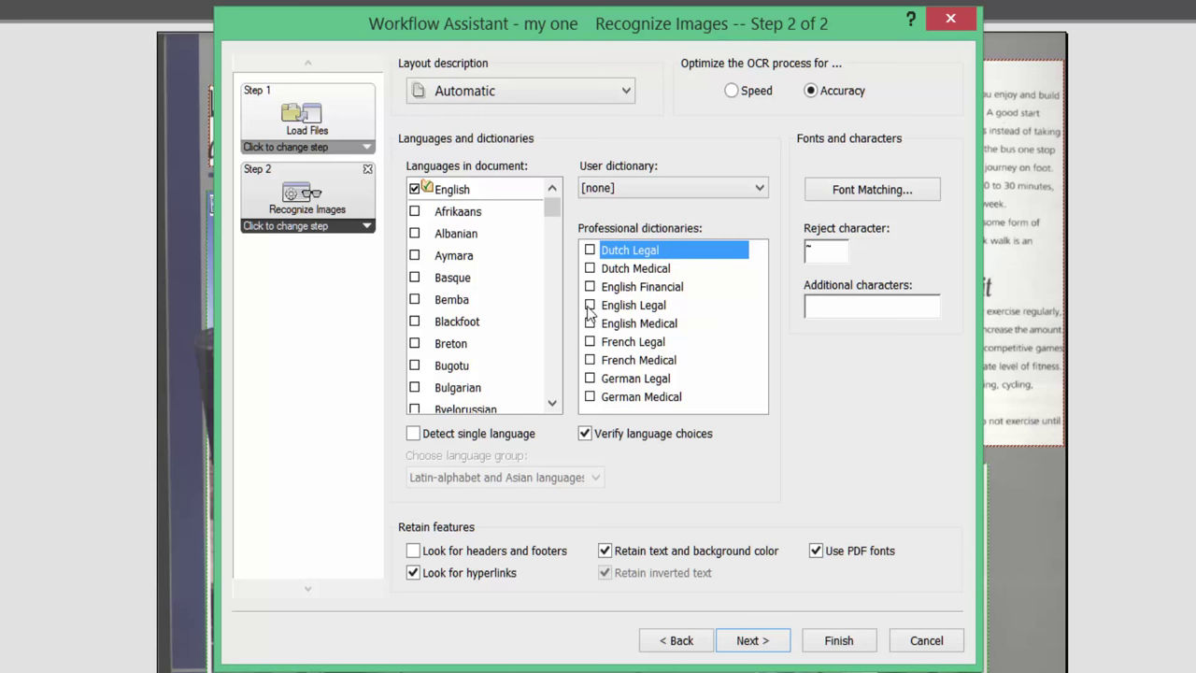
pyautogui.click(413, 434)
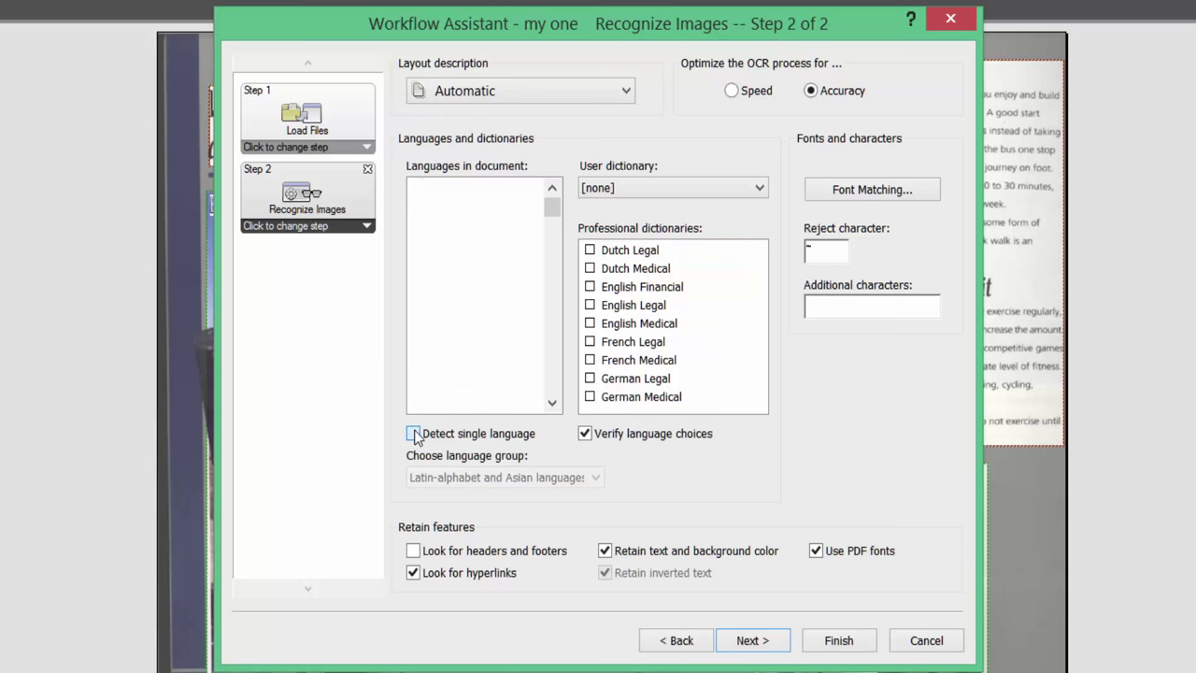
pyautogui.click(413, 434)
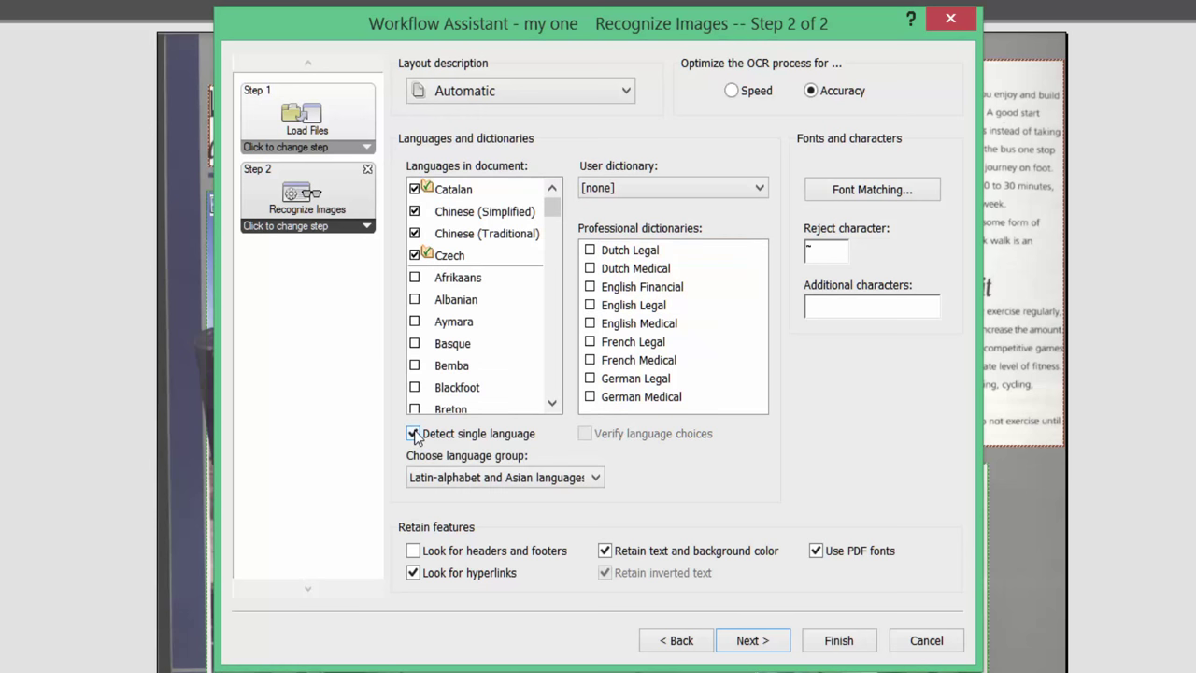
pyautogui.click(414, 434)
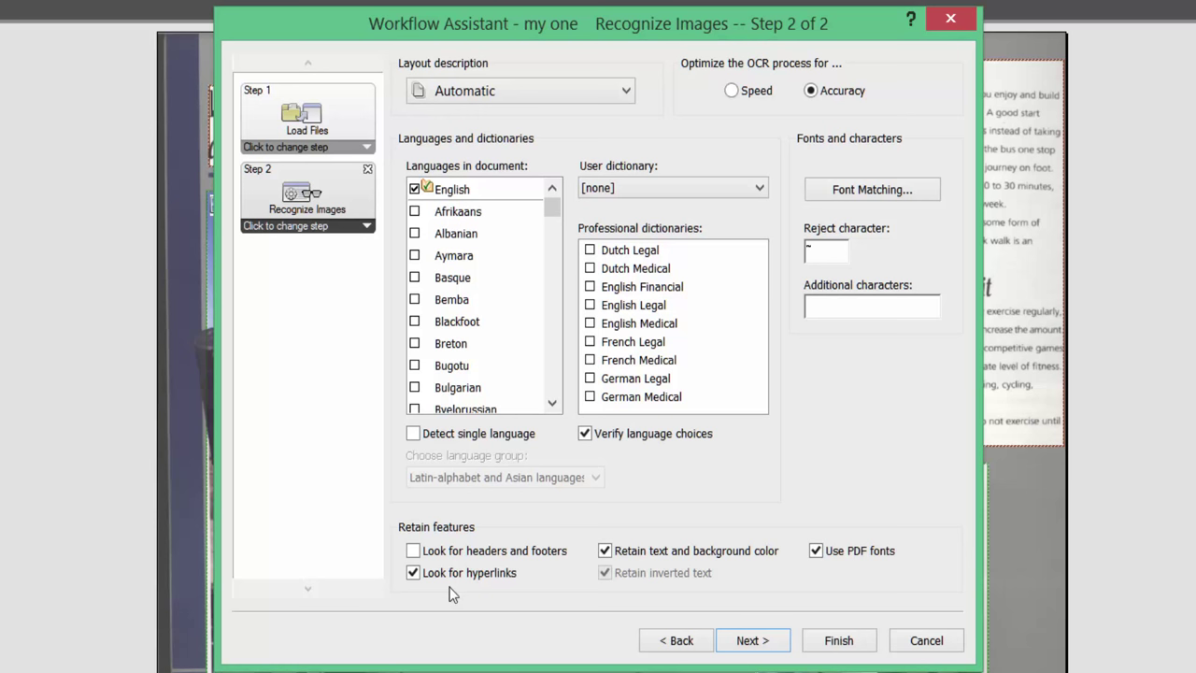
pyautogui.click(730, 646)
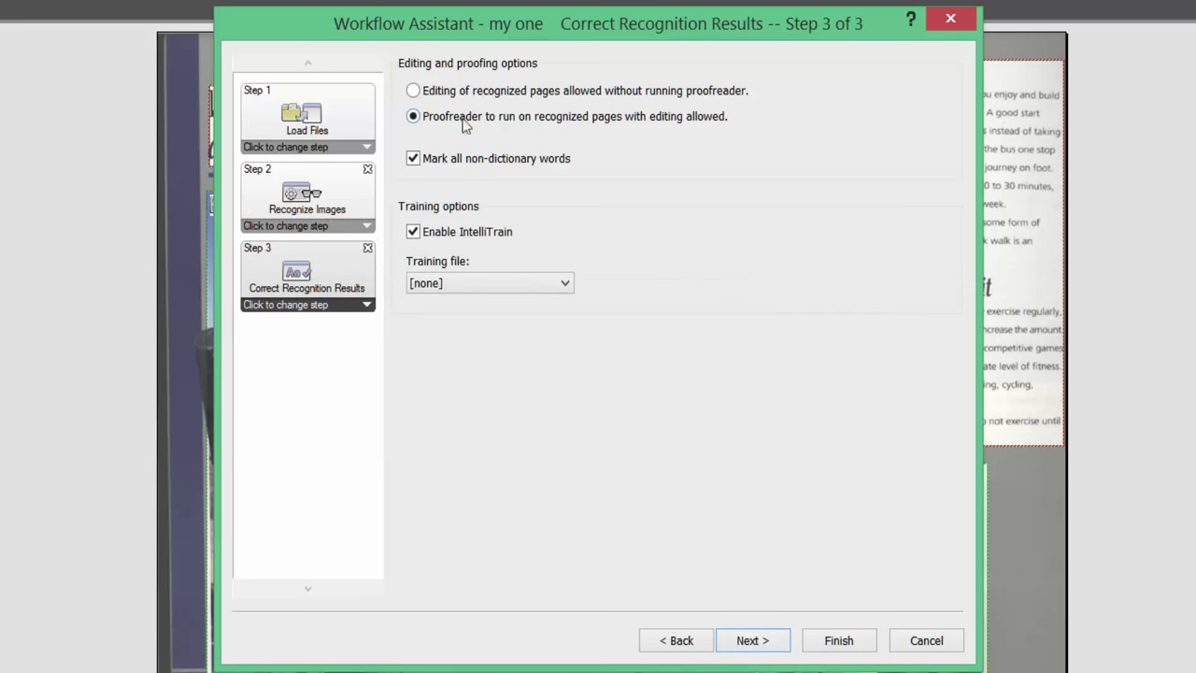
# Set the proofreader to run on recognized pages with editing allowed, and finish the workflow with Mark Text as its fourth step.
pyautogui.click(415, 90)
pyautogui.click(413, 117)
pyautogui.click(755, 639)
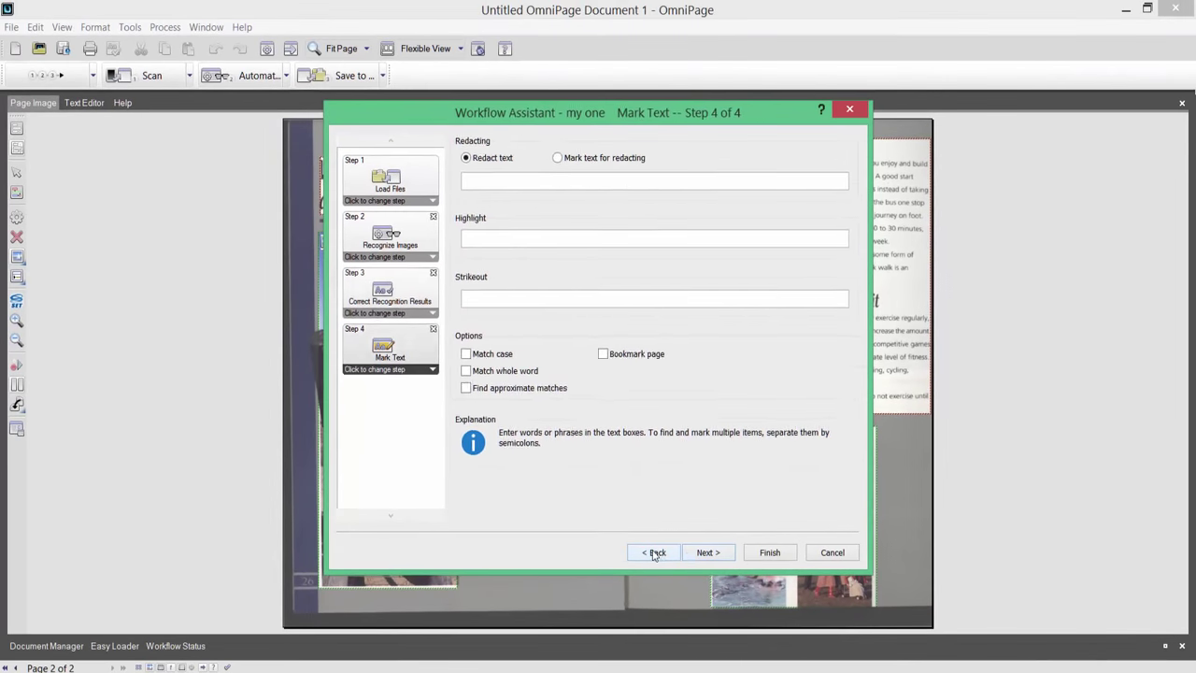
pyautogui.click(675, 640)
pyautogui.click(769, 552)
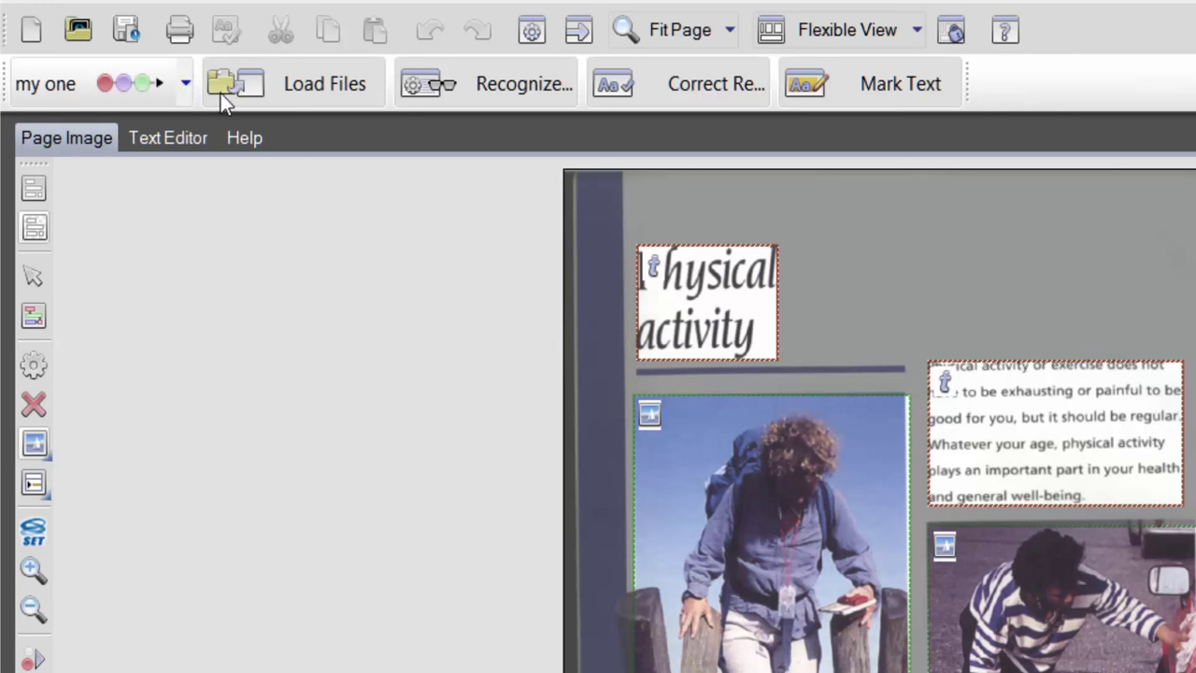
# Try the process background setting and switch the page back to ignore background.
pyautogui.click(20, 192)
pyautogui.click(41, 232)
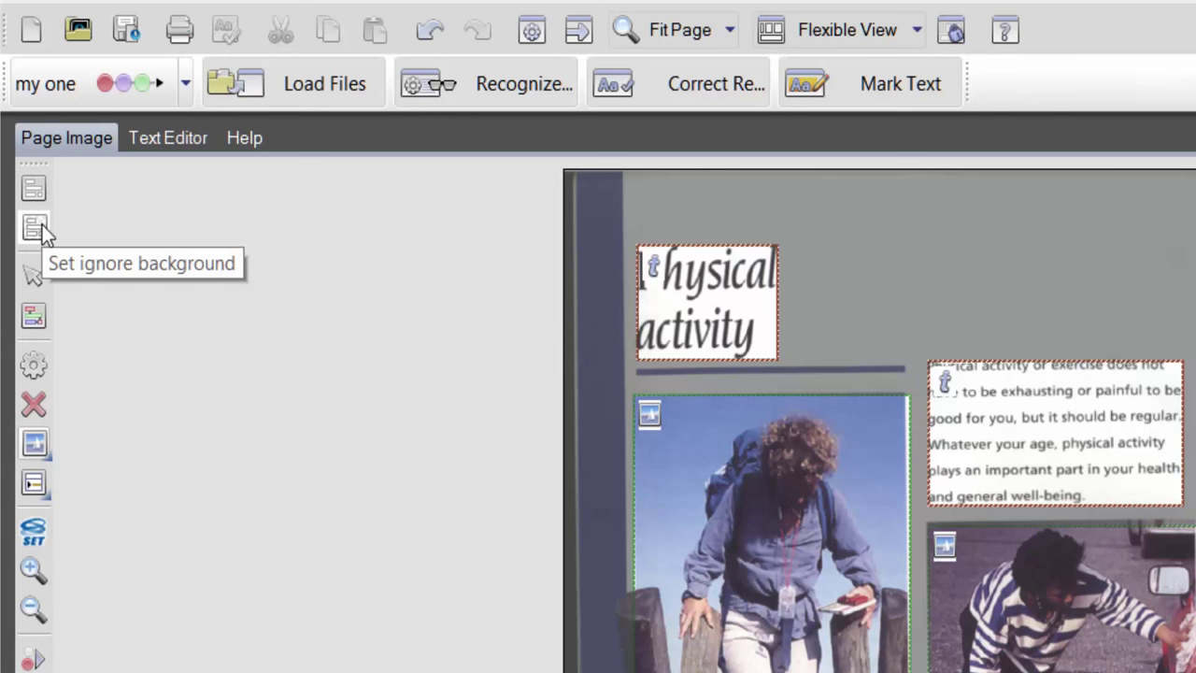
# Reorder the page zones, starting with the hiker photo, heading, introductory paragraph, bucket photo, The benefits column and lower photo group.
pyautogui.click(37, 317)
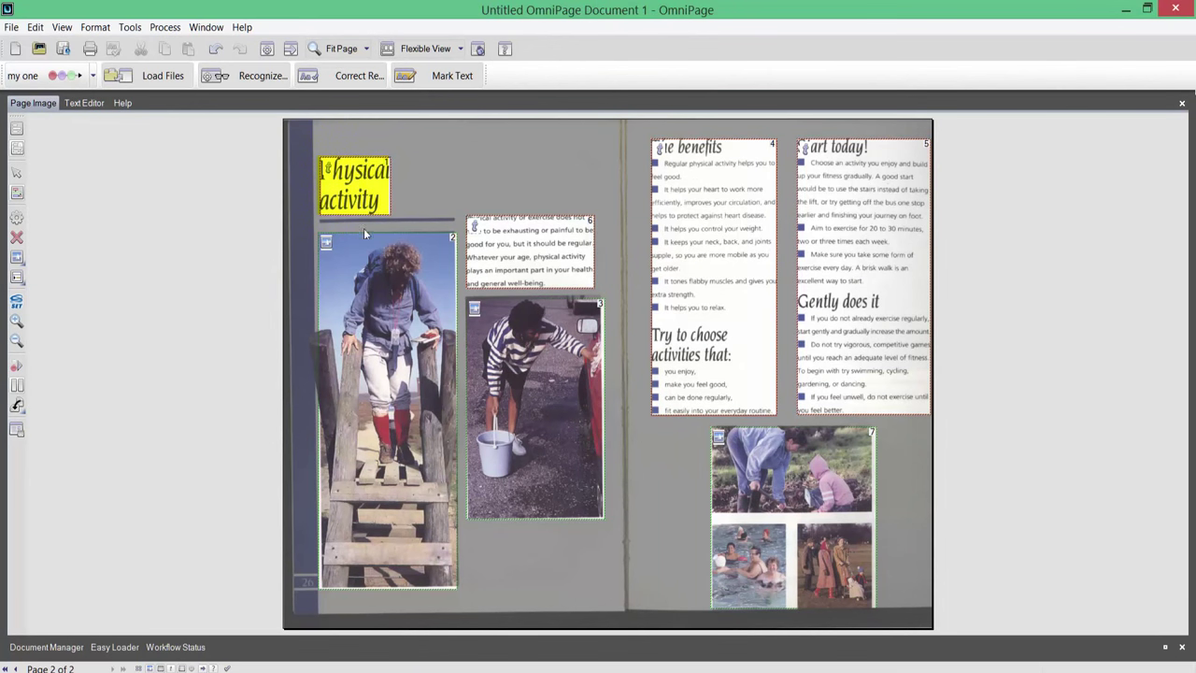
pyautogui.click(442, 253)
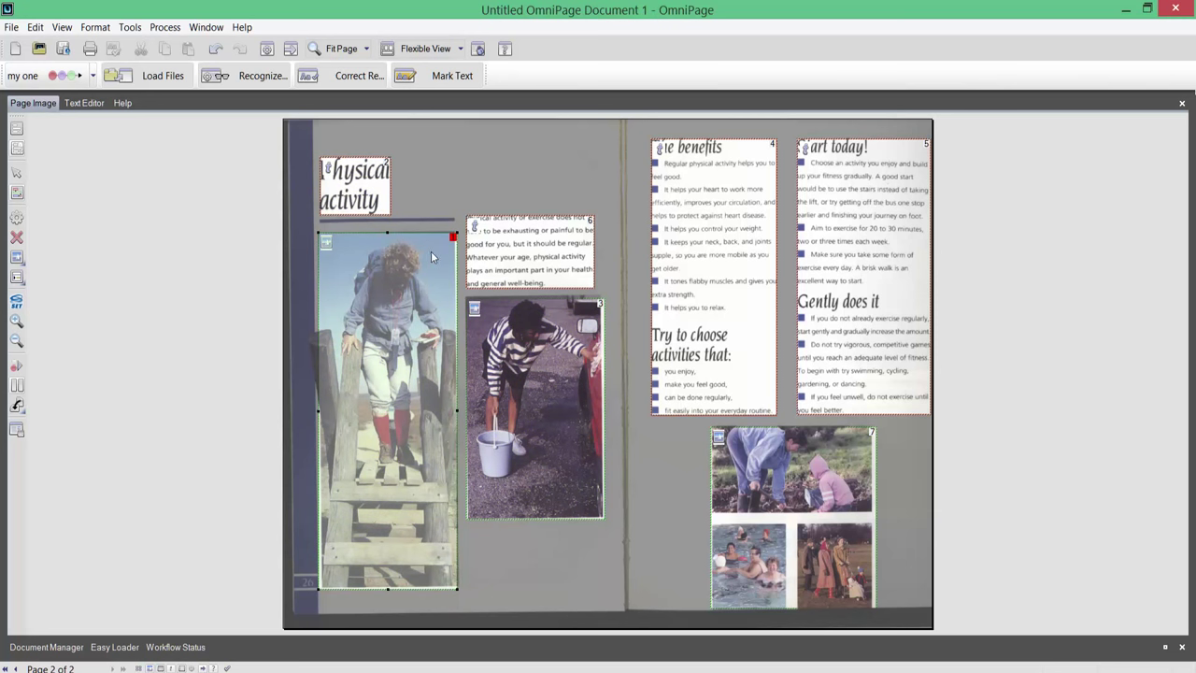
pyautogui.click(356, 186)
pyautogui.click(511, 250)
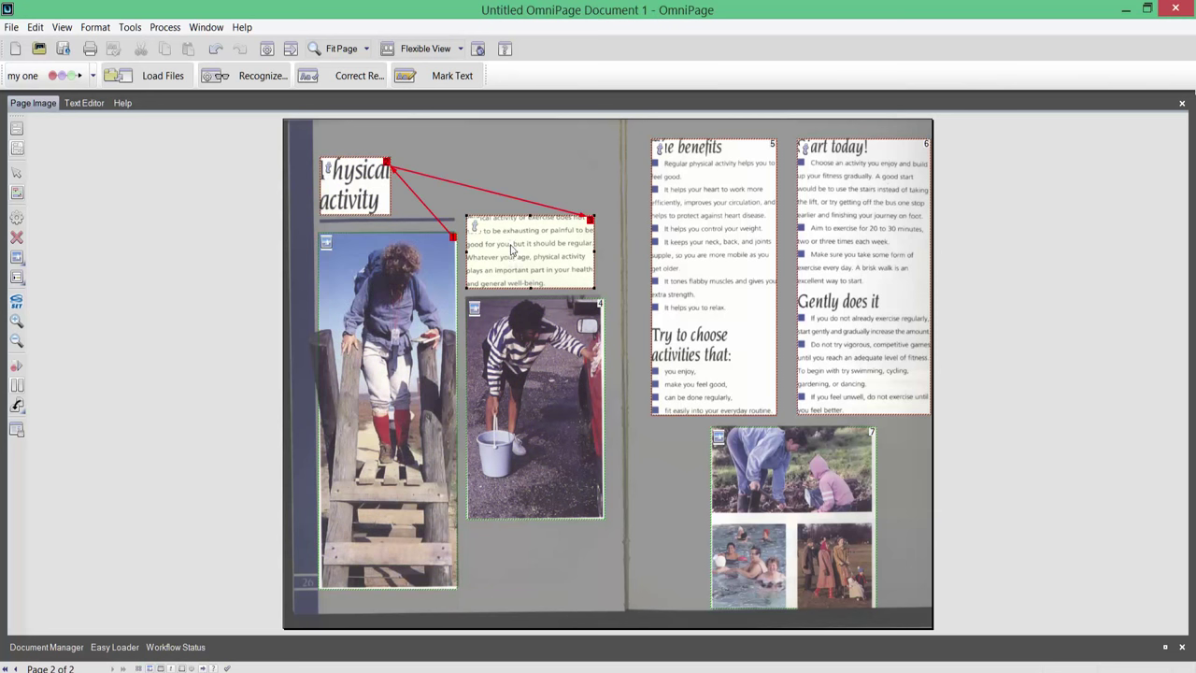
pyautogui.click(547, 344)
pyautogui.click(722, 373)
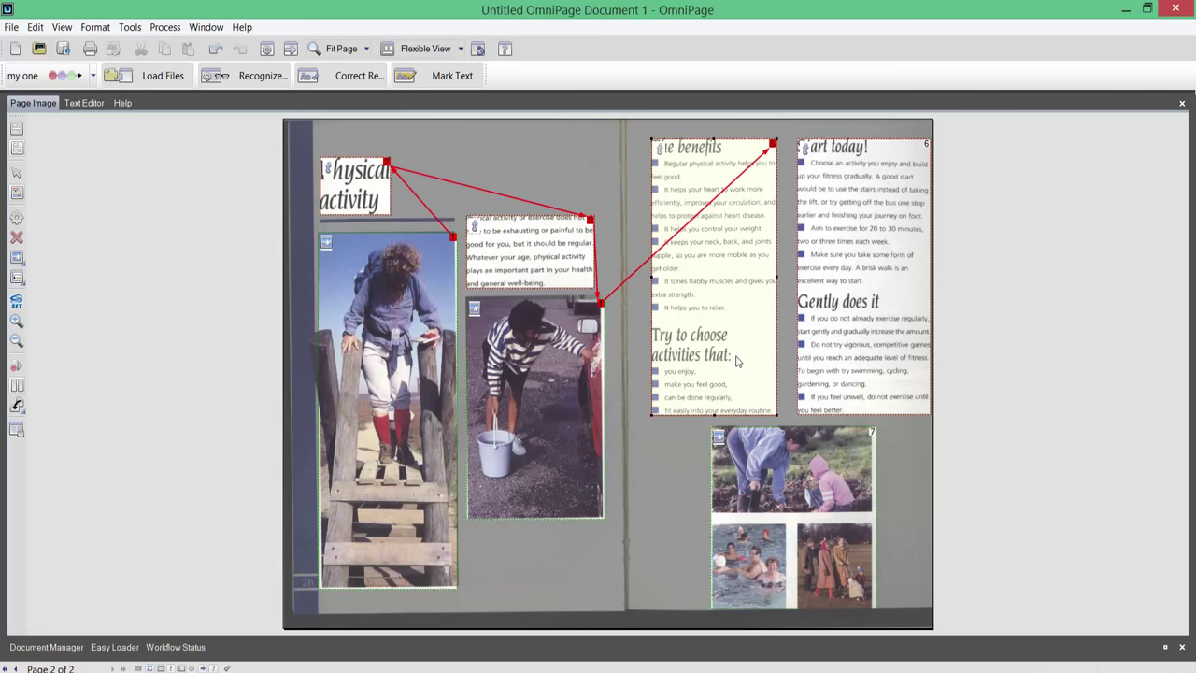
pyautogui.click(767, 483)
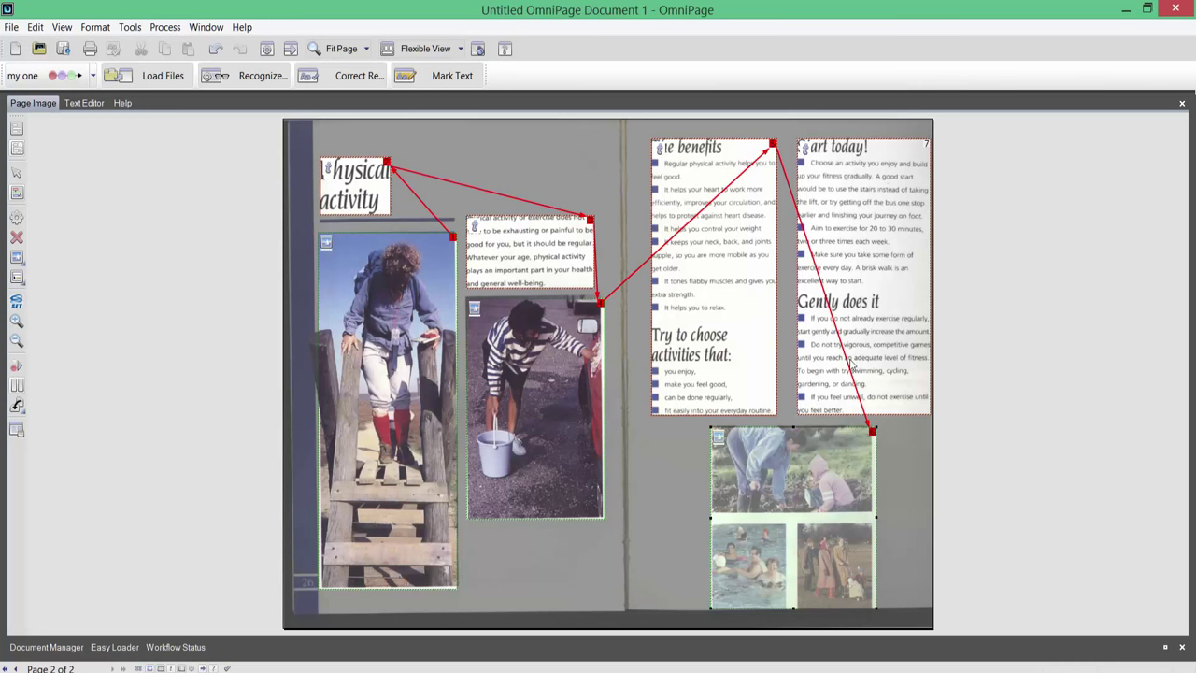
pyautogui.click(699, 379)
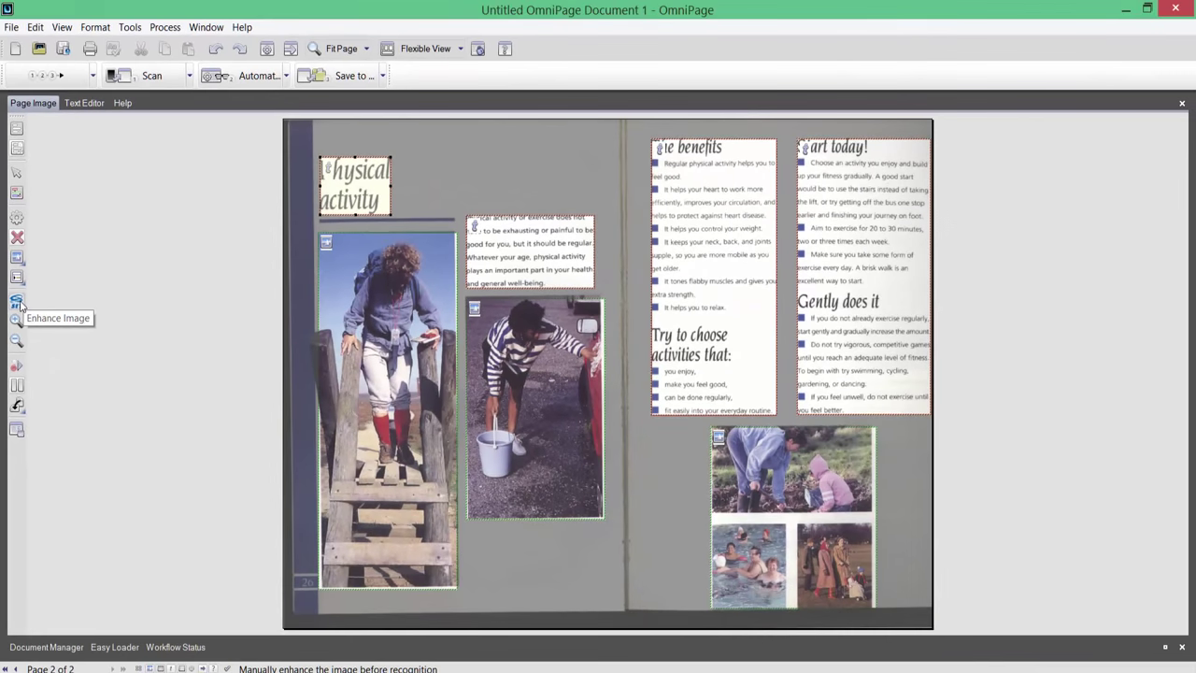
# Try enhancing the page image with hue 40 and saturation -10, and close the enhancement window without applying the changes.
pyautogui.click(23, 358)
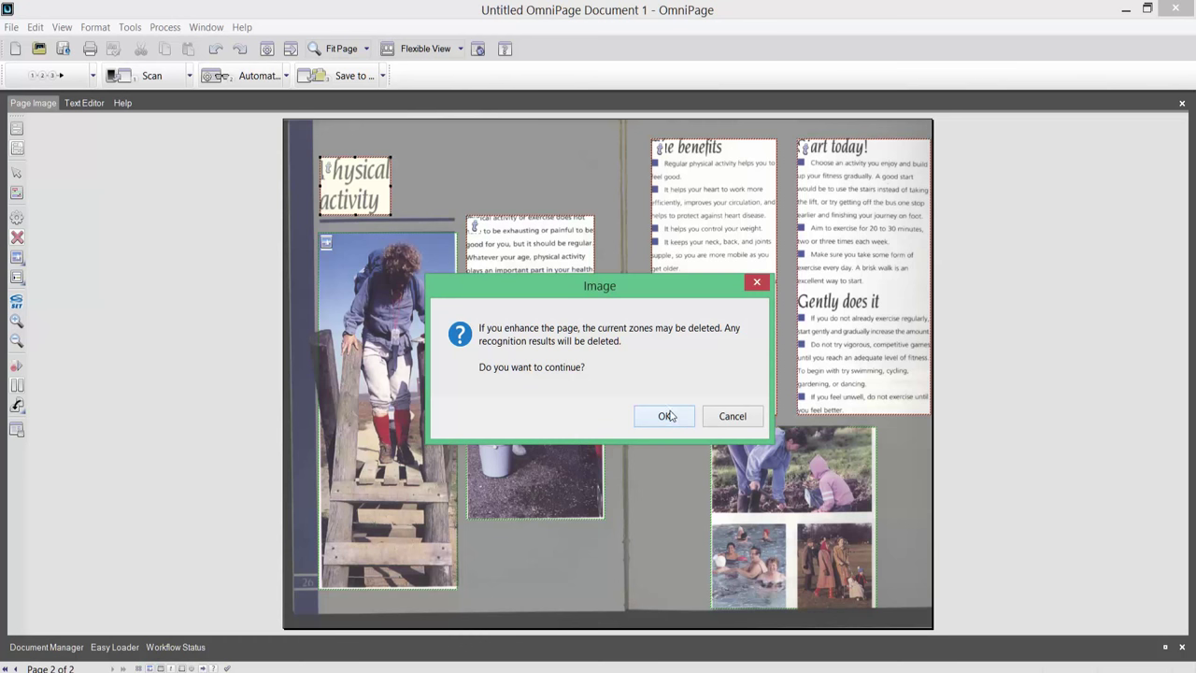
pyautogui.click(665, 416)
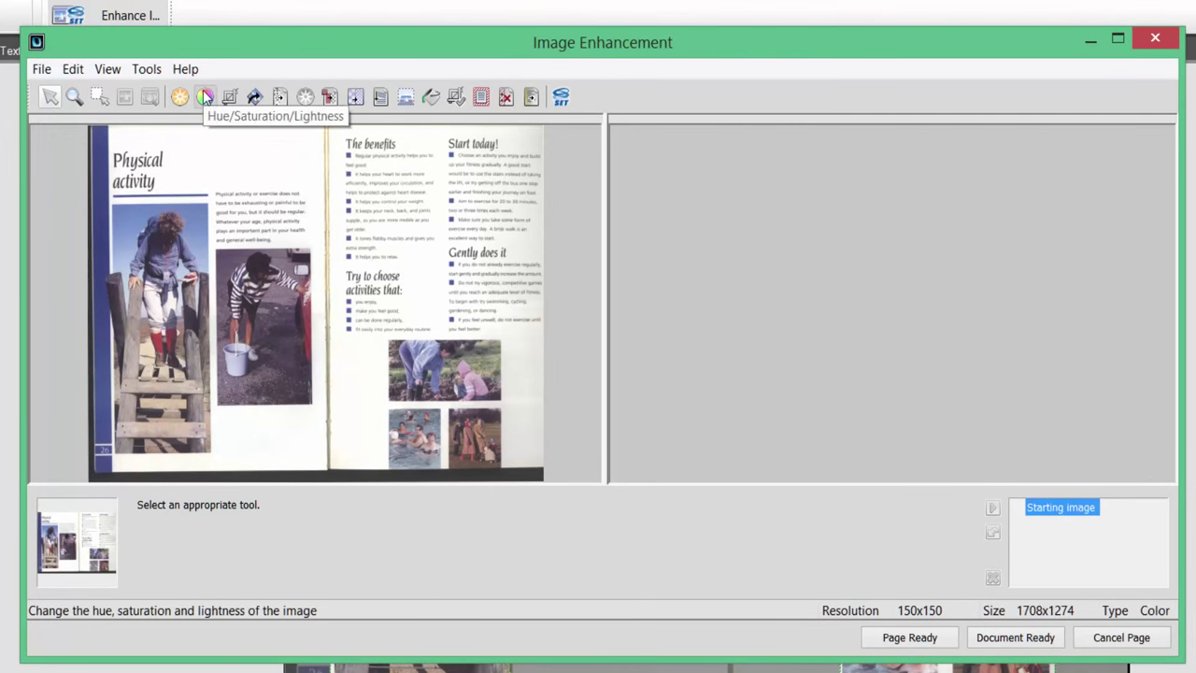
pyautogui.click(204, 98)
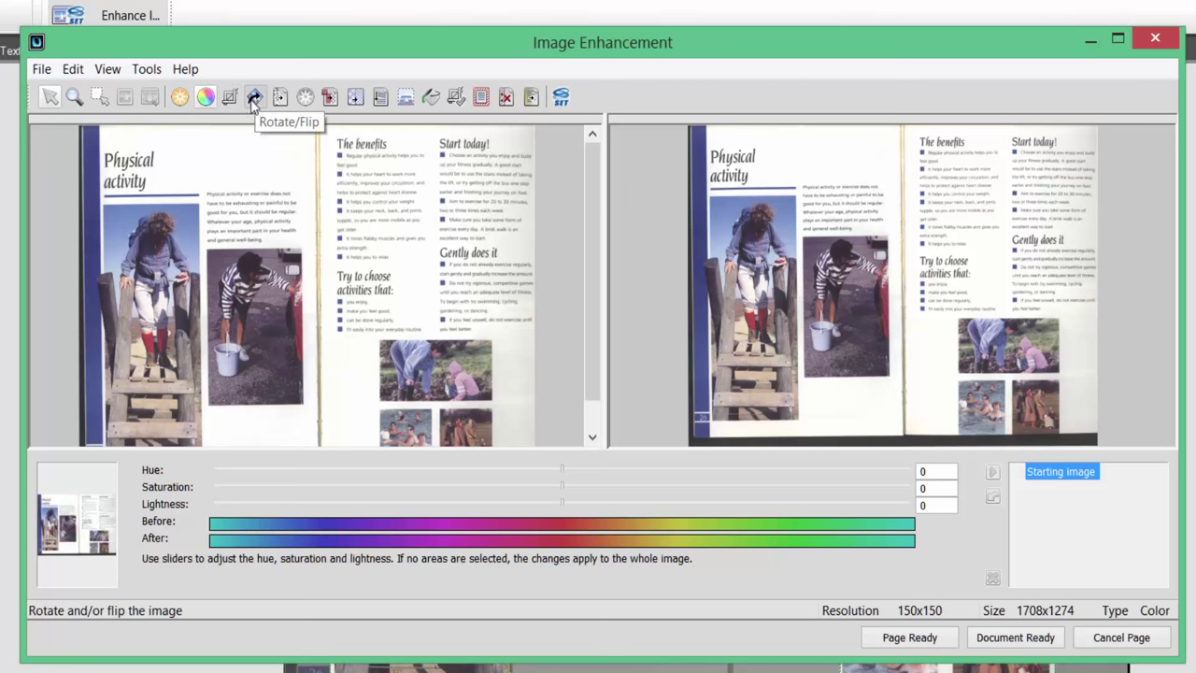
pyautogui.click(216, 471)
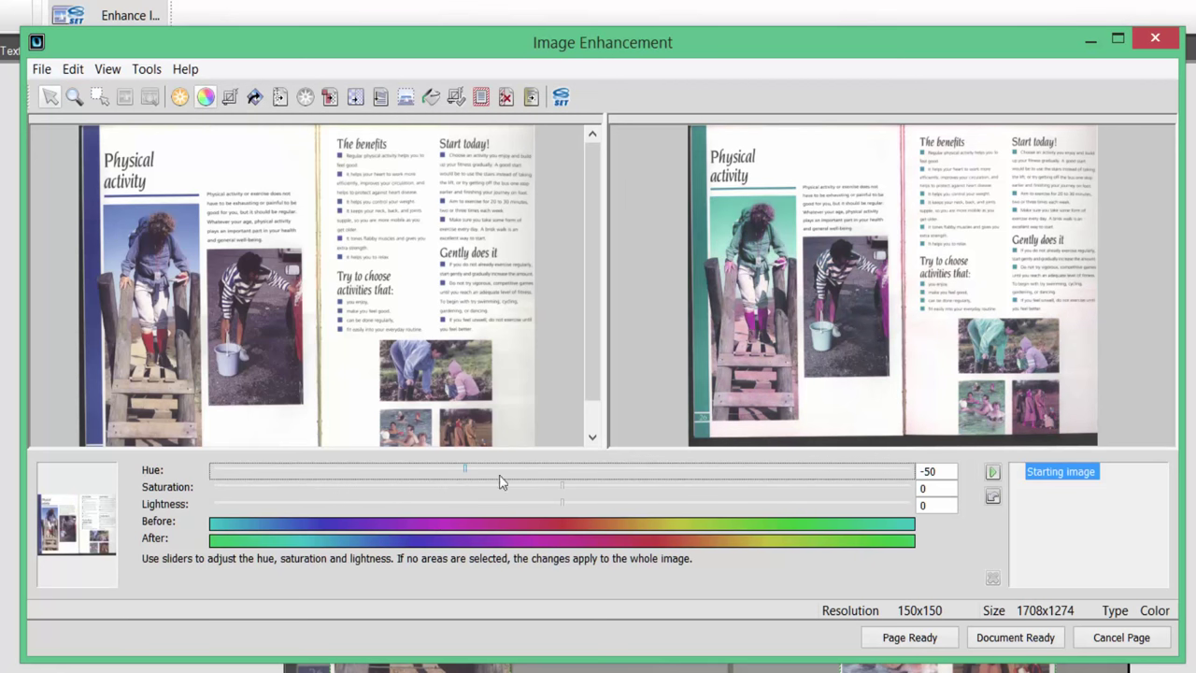
pyautogui.moveTo(470, 474); pyautogui.dragTo(638, 475)
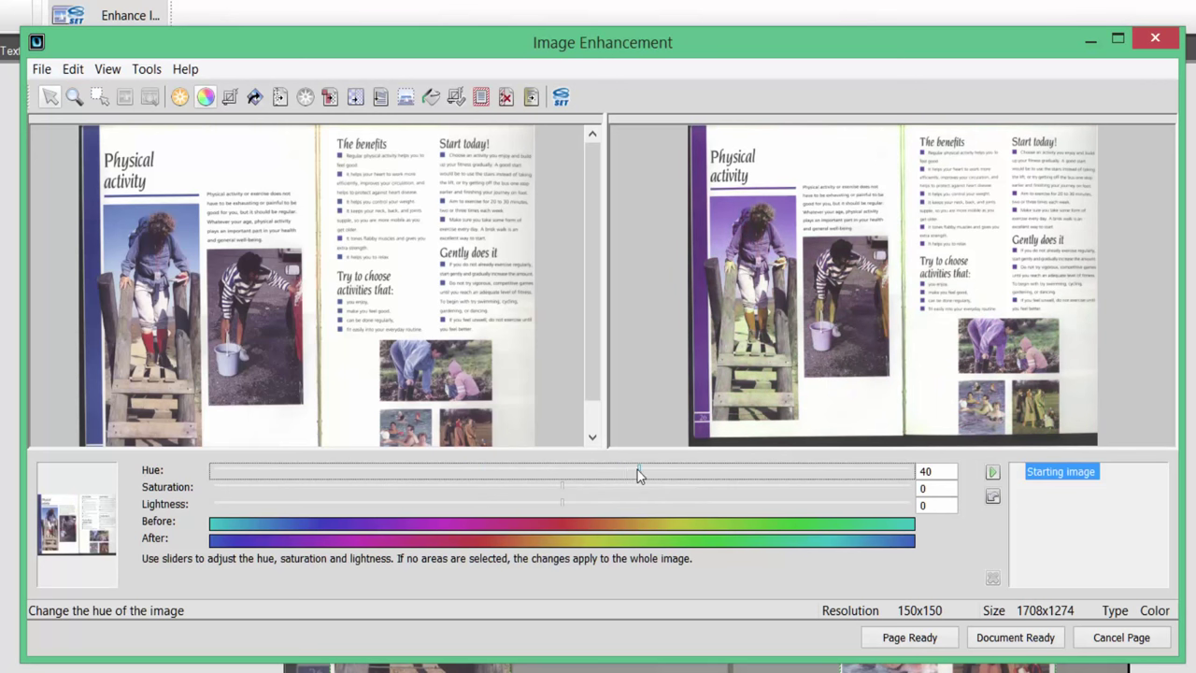
pyautogui.click(563, 487)
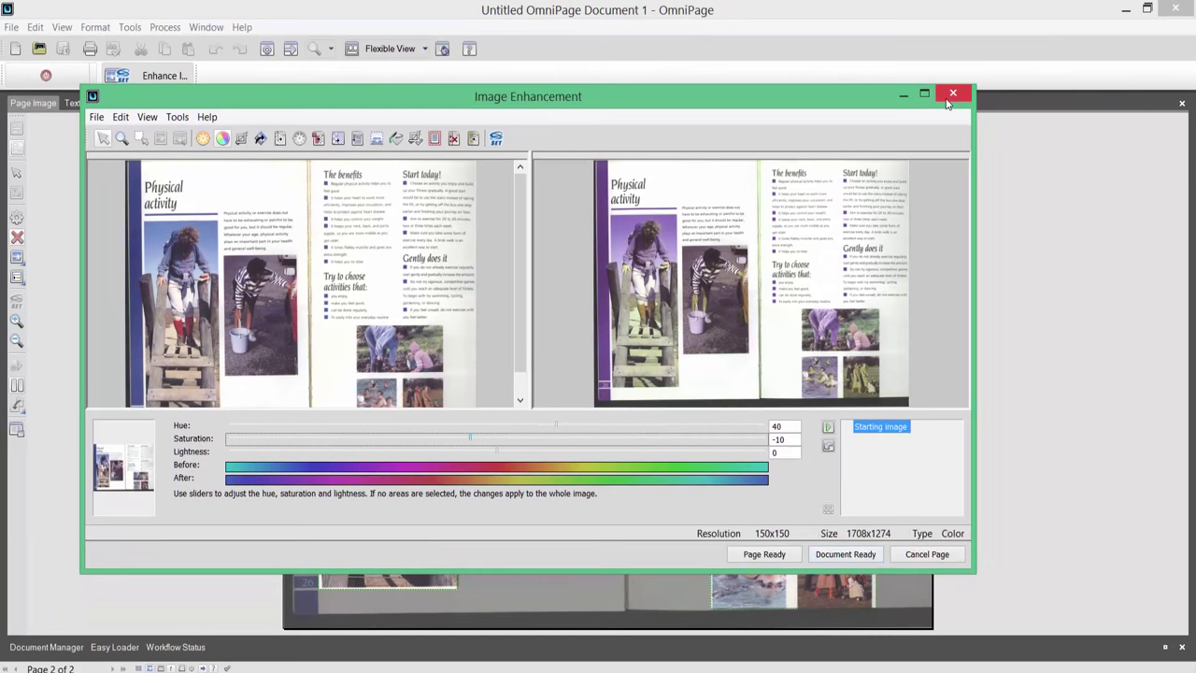
pyautogui.click(946, 99)
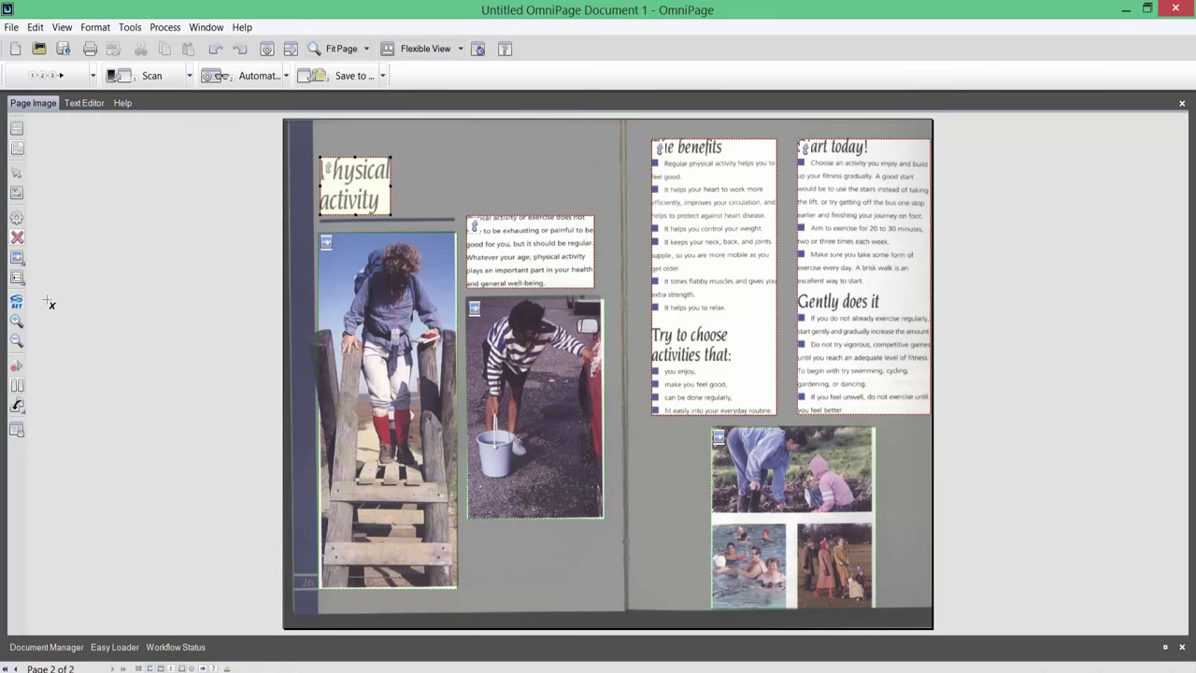
# Process the zone changes immediately with on-the-fly zoning and keep the layout description on Automatic.
pyautogui.click(16, 322)
pyautogui.click(16, 341)
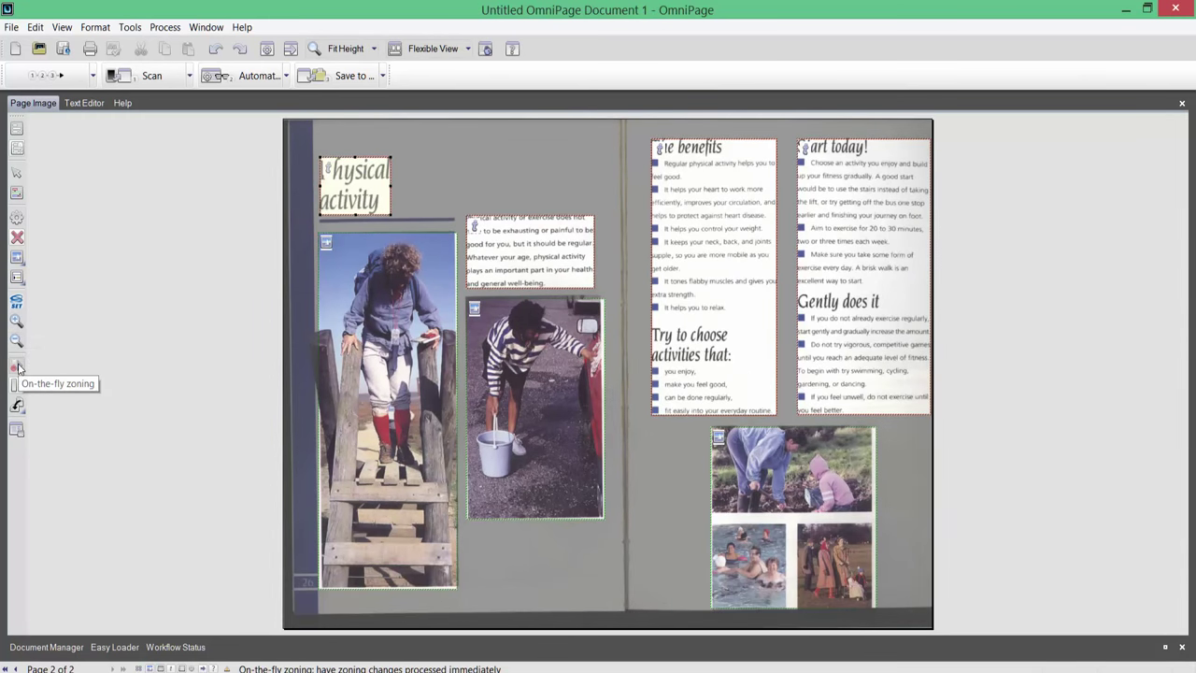
pyautogui.click(18, 367)
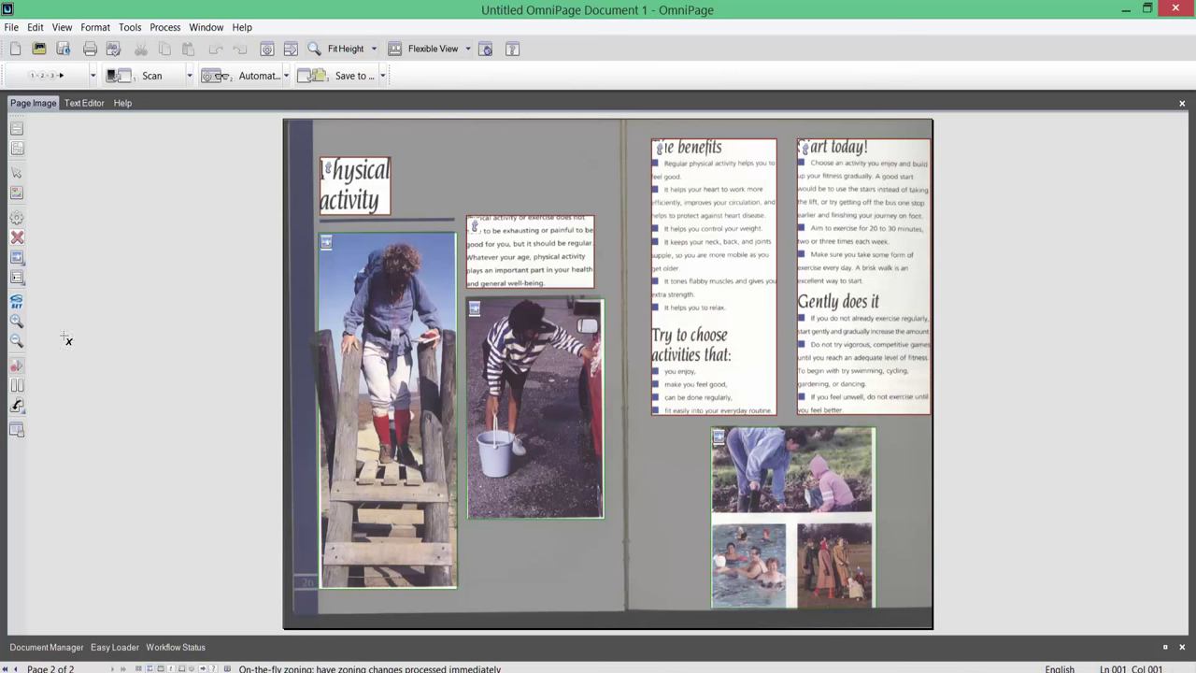
pyautogui.click(284, 76)
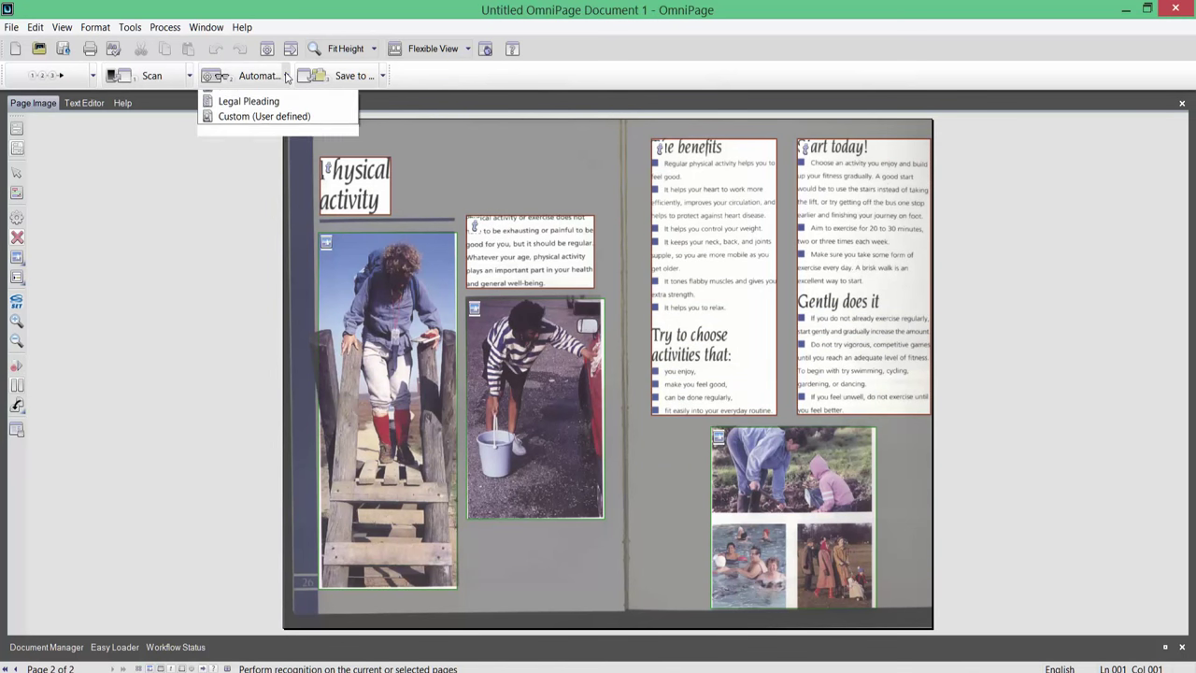
pyautogui.click(273, 101)
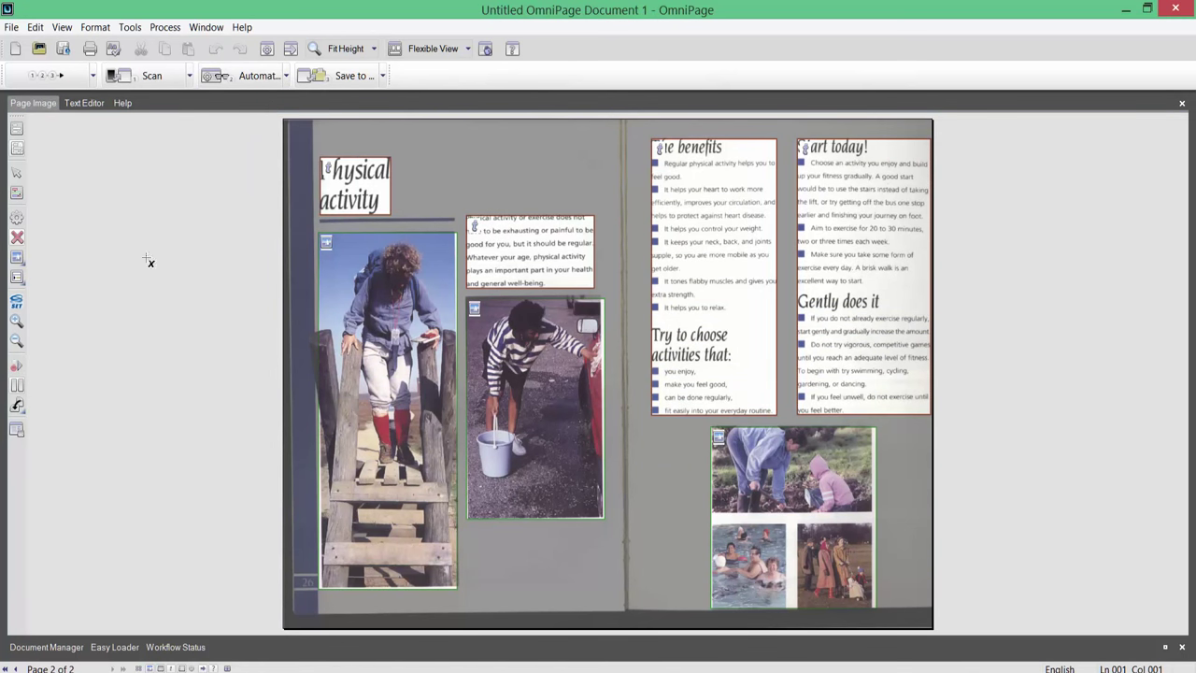
# Rotate the page image counter-clockwise in 90-degree turns through a full turn, accepting the deletion of its recognition results.
pyautogui.click(16, 408)
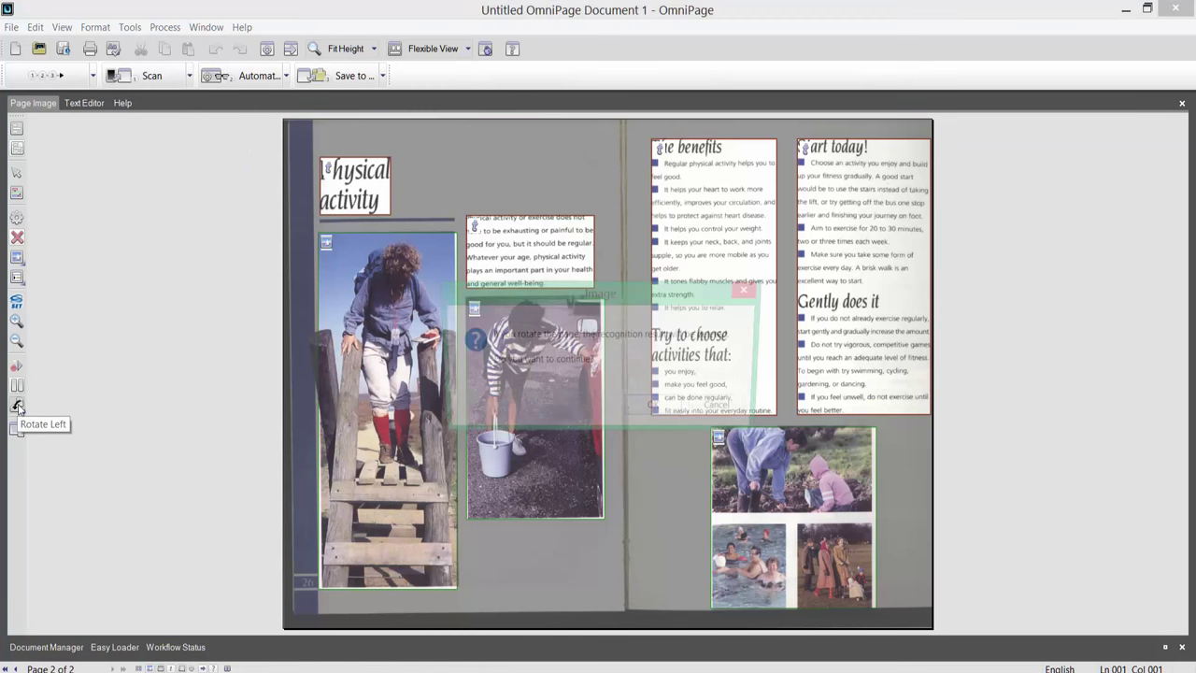
pyautogui.click(654, 411)
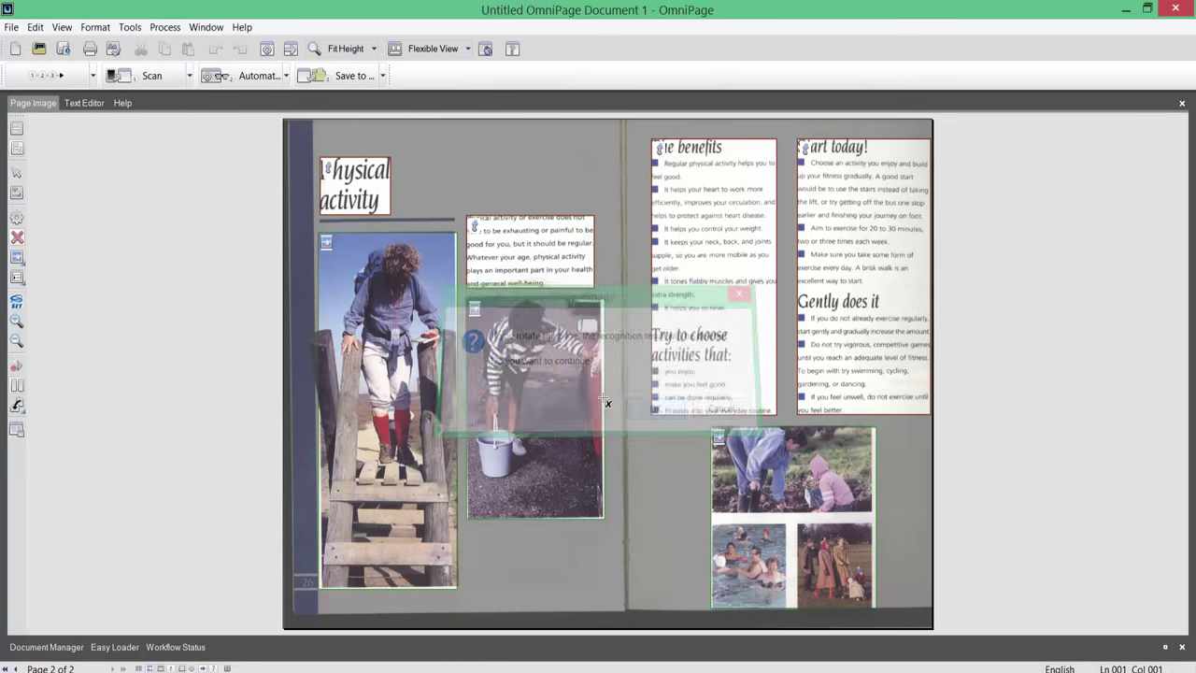
pyautogui.click(16, 408)
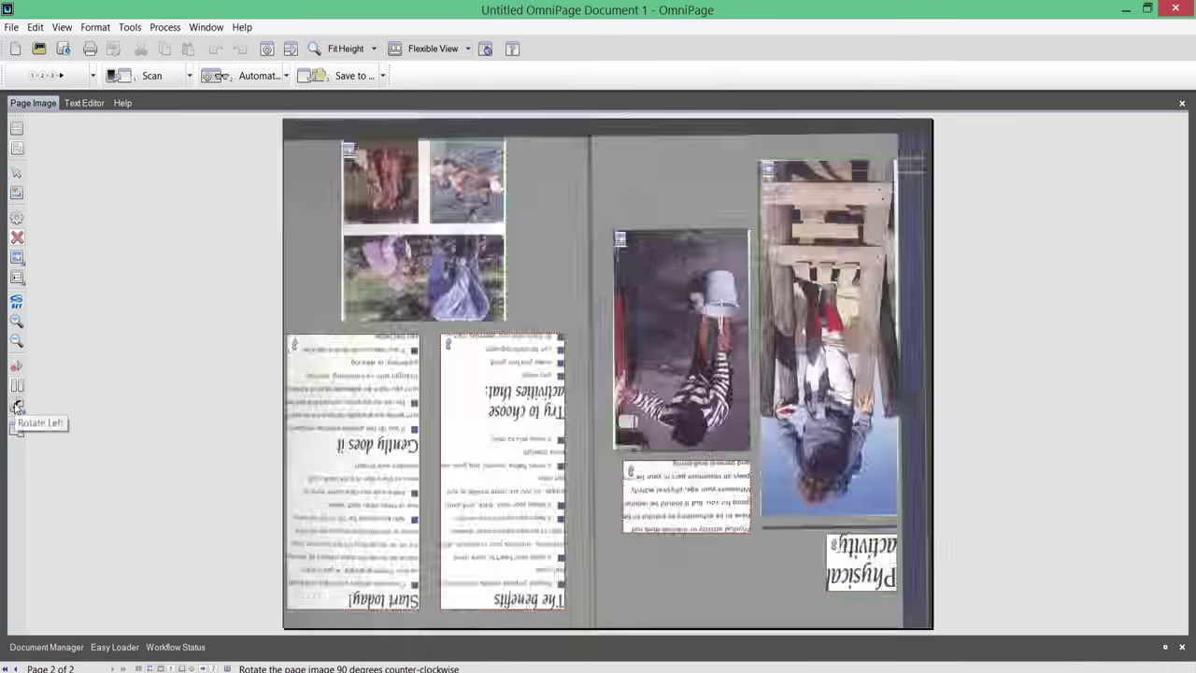
pyautogui.click(16, 407)
pyautogui.click(16, 407)
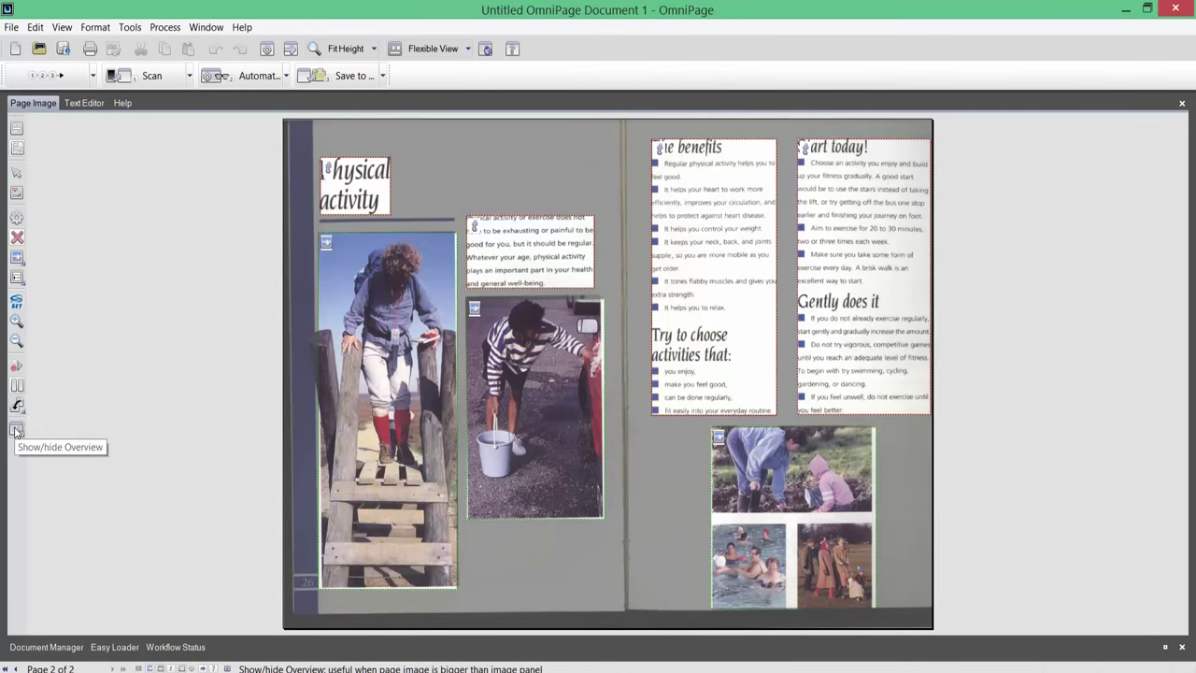
# Show the page overview, move it beside the page and close it, and look briefly at the Text Editor.
pyautogui.click(15, 431)
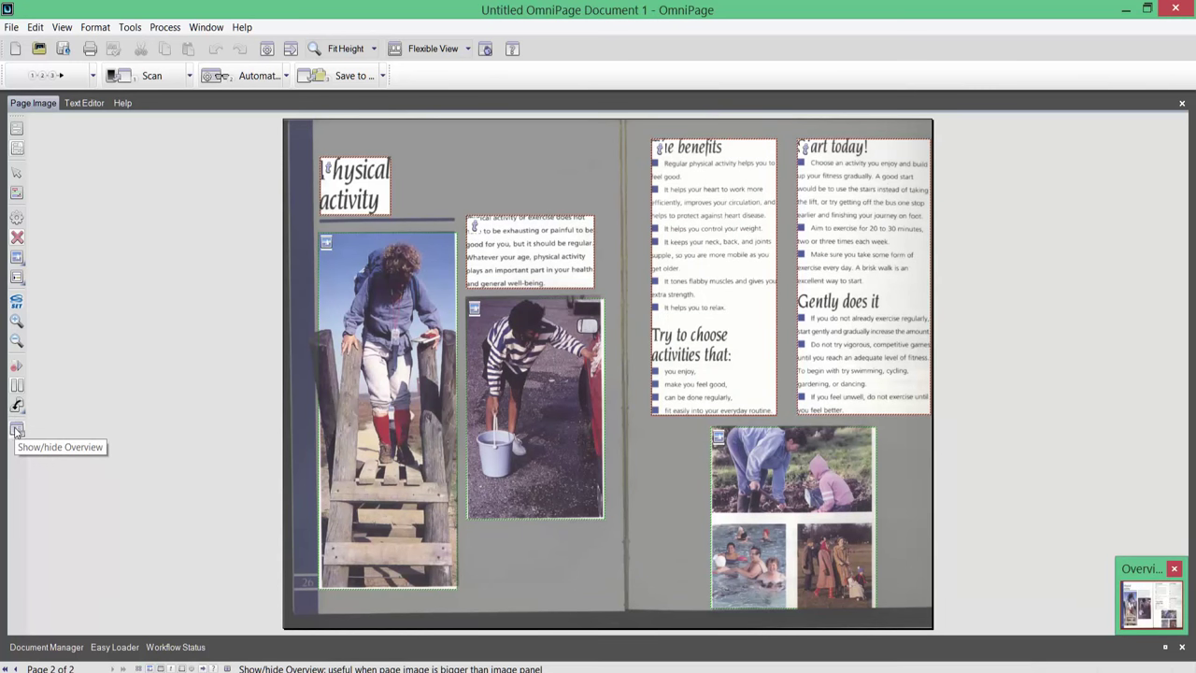
pyautogui.moveTo(1114, 551); pyautogui.dragTo(1013, 368)
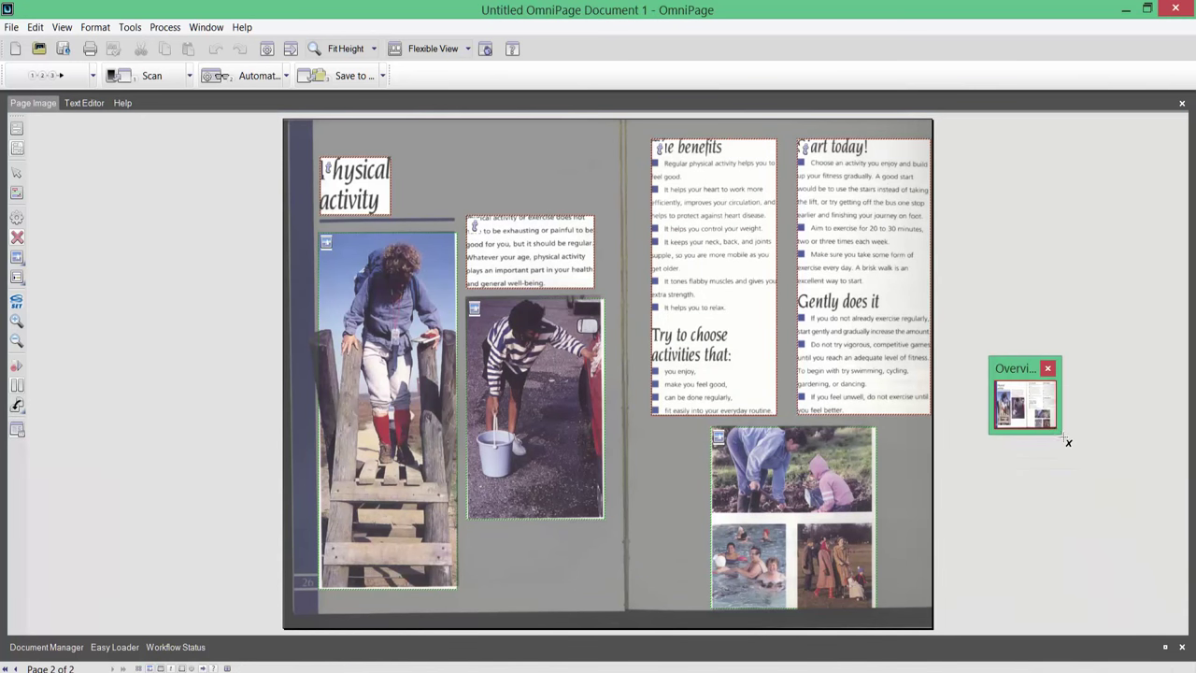
pyautogui.click(1049, 368)
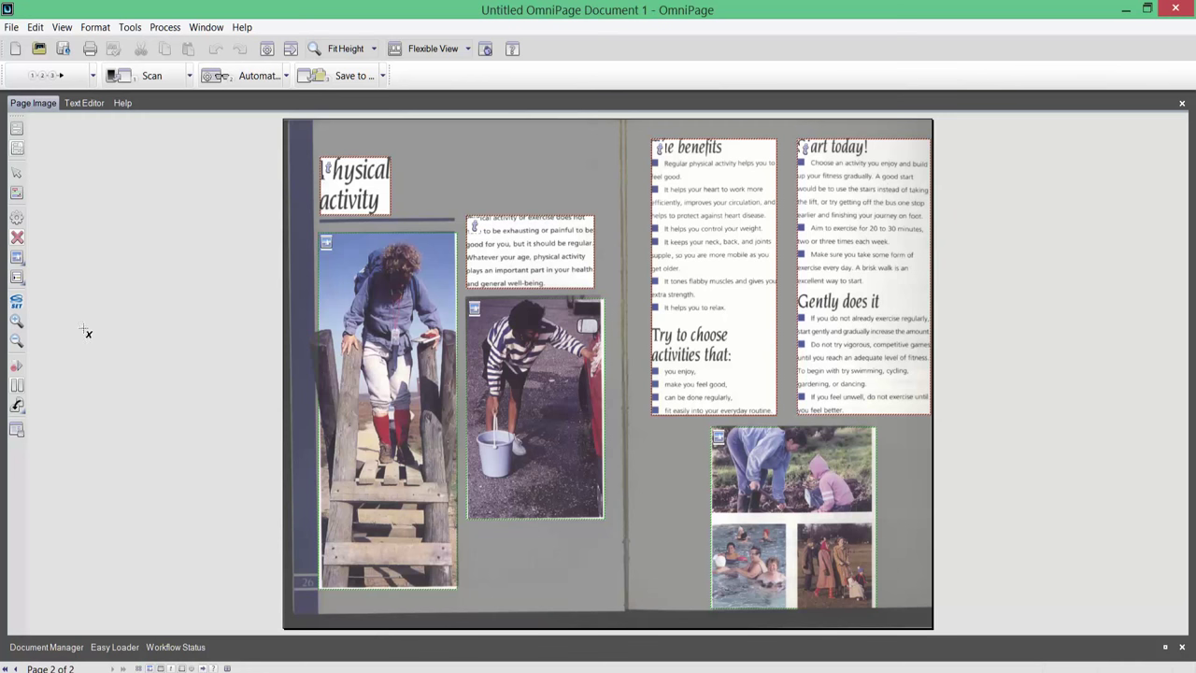
pyautogui.click(82, 103)
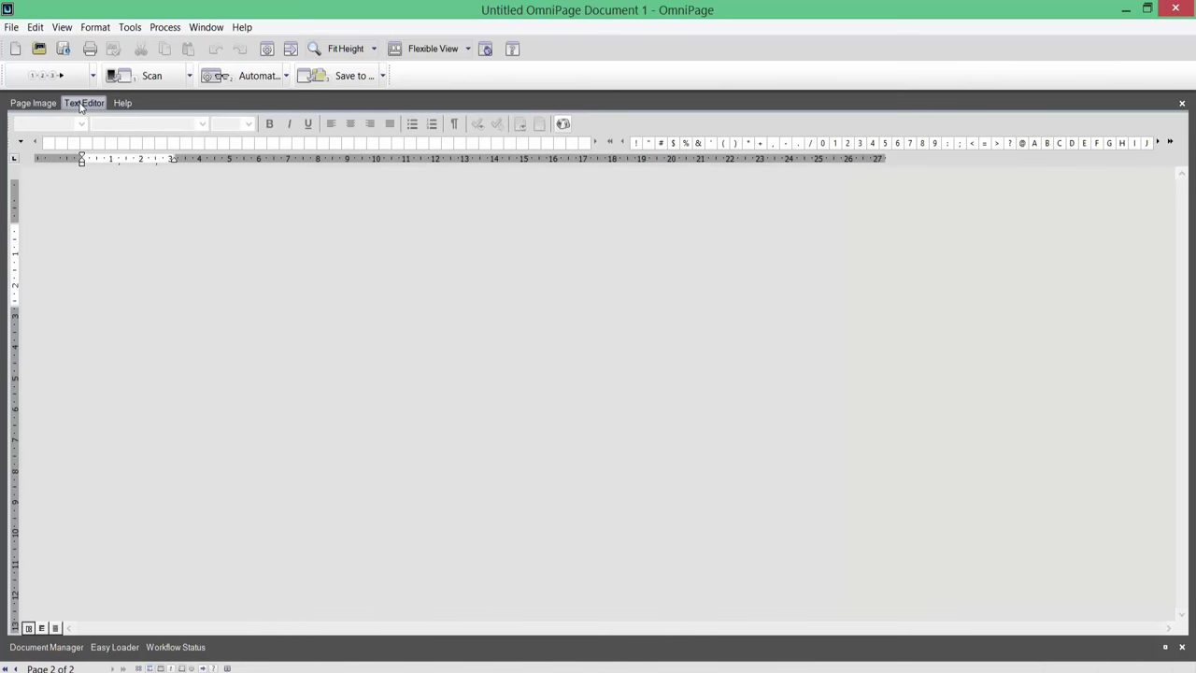
pyautogui.click(35, 103)
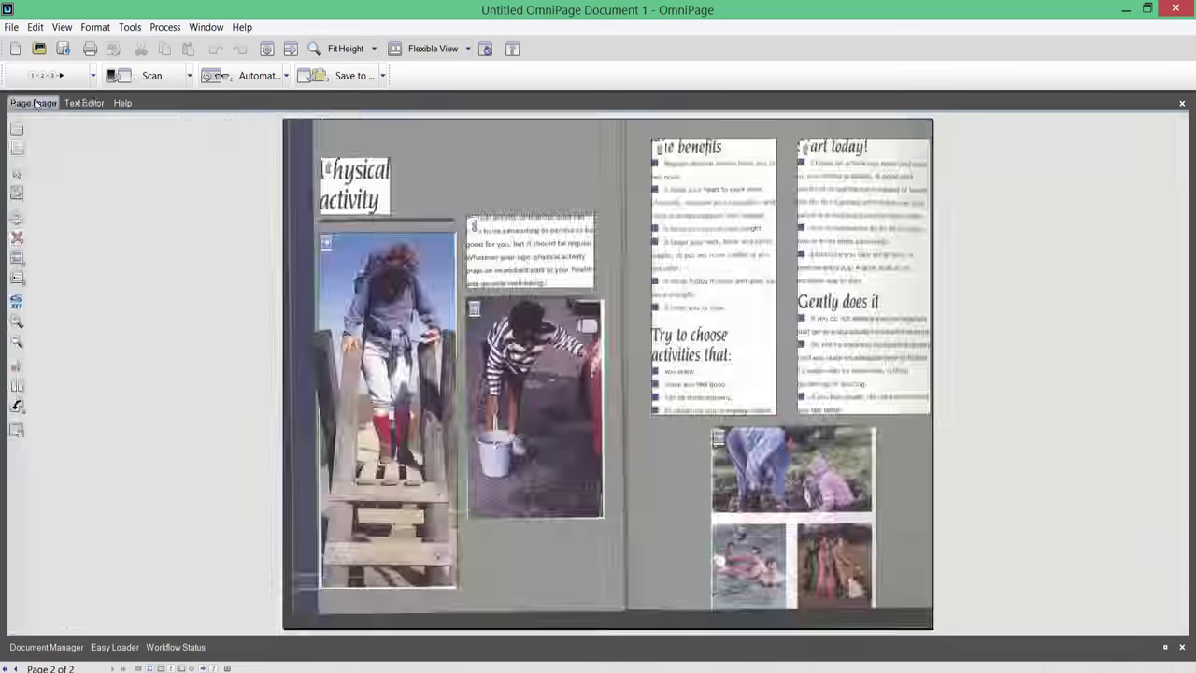
# Switch the workspace to Classic View and widen the Page Image area so more of the scanned spread is visible.
pyautogui.click(428, 48)
pyautogui.click(430, 71)
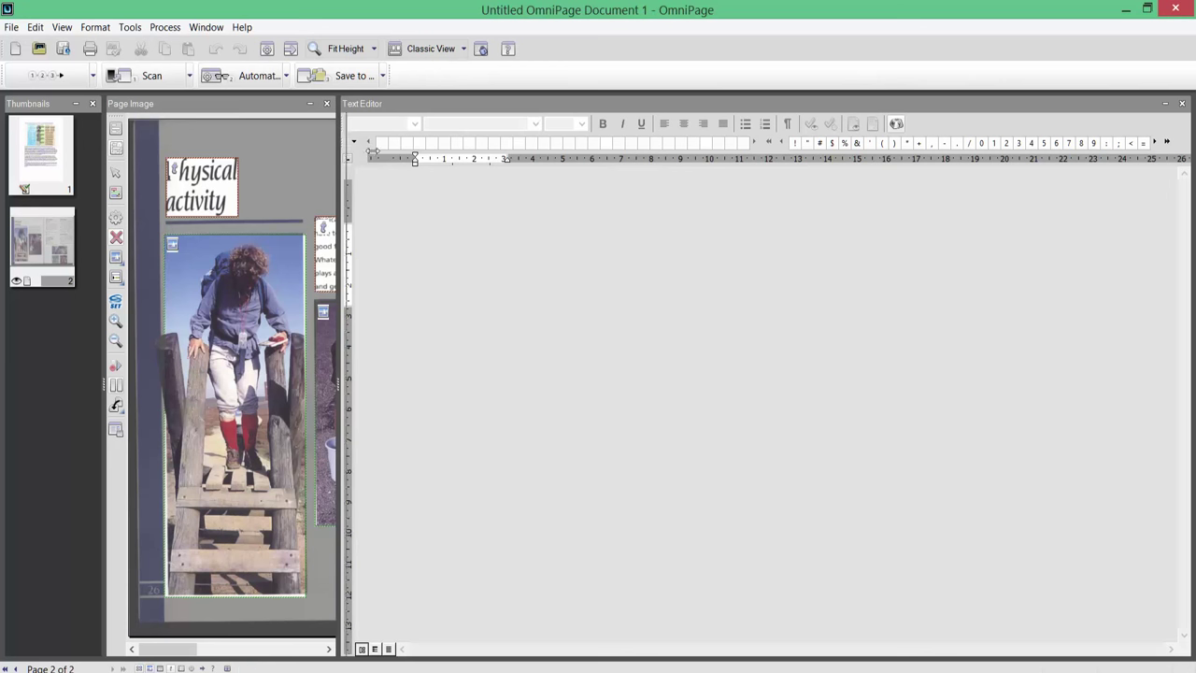
pyautogui.moveTo(372, 150); pyautogui.dragTo(667, 154)
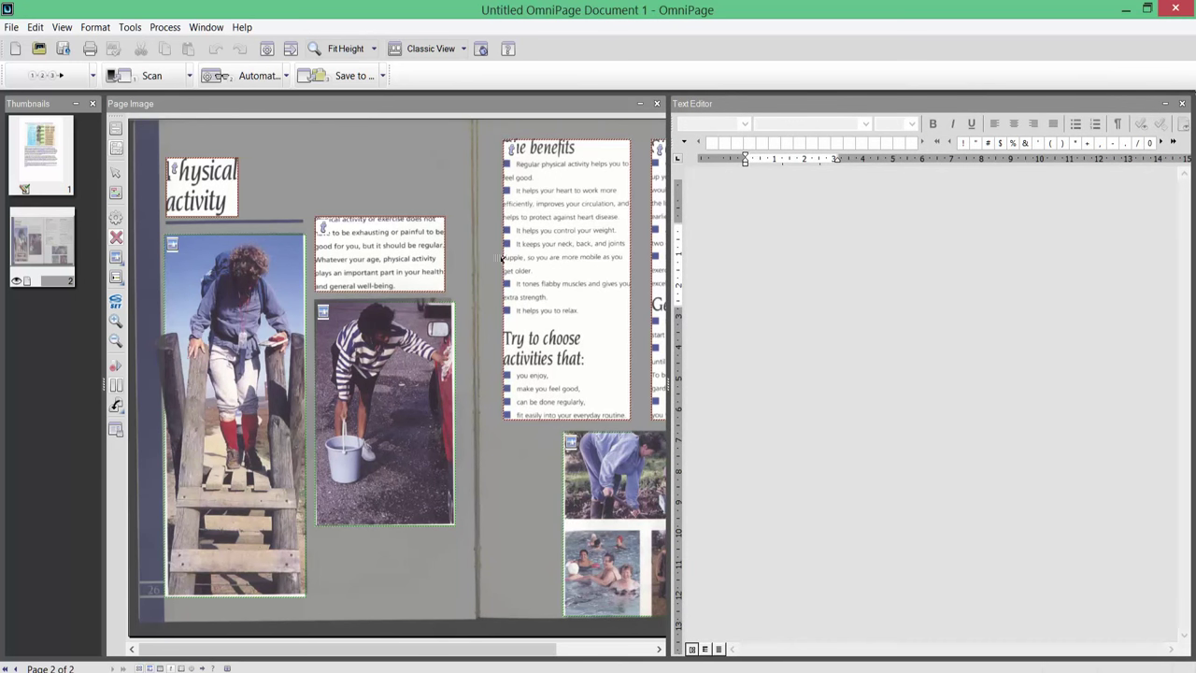
# Recognize the page and complete proofreading by ignoring all instances of the flagged "I.", and enlarge the Text Editor beside the page image.
pyautogui.click(261, 80)
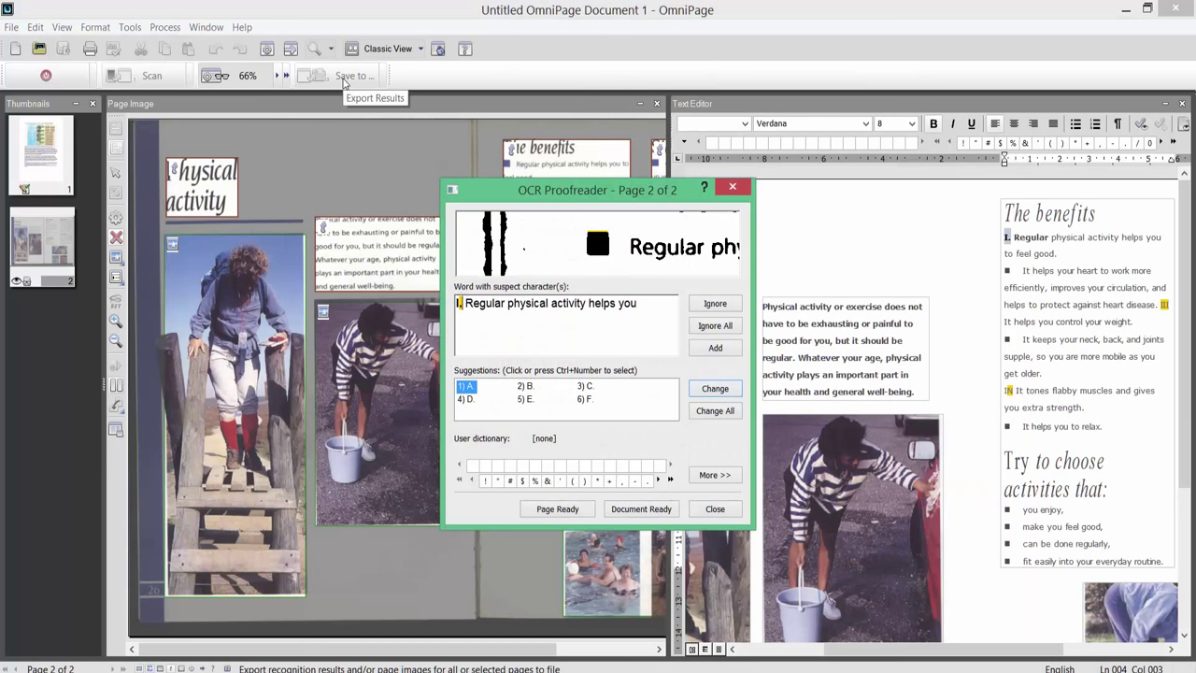
pyautogui.click(717, 325)
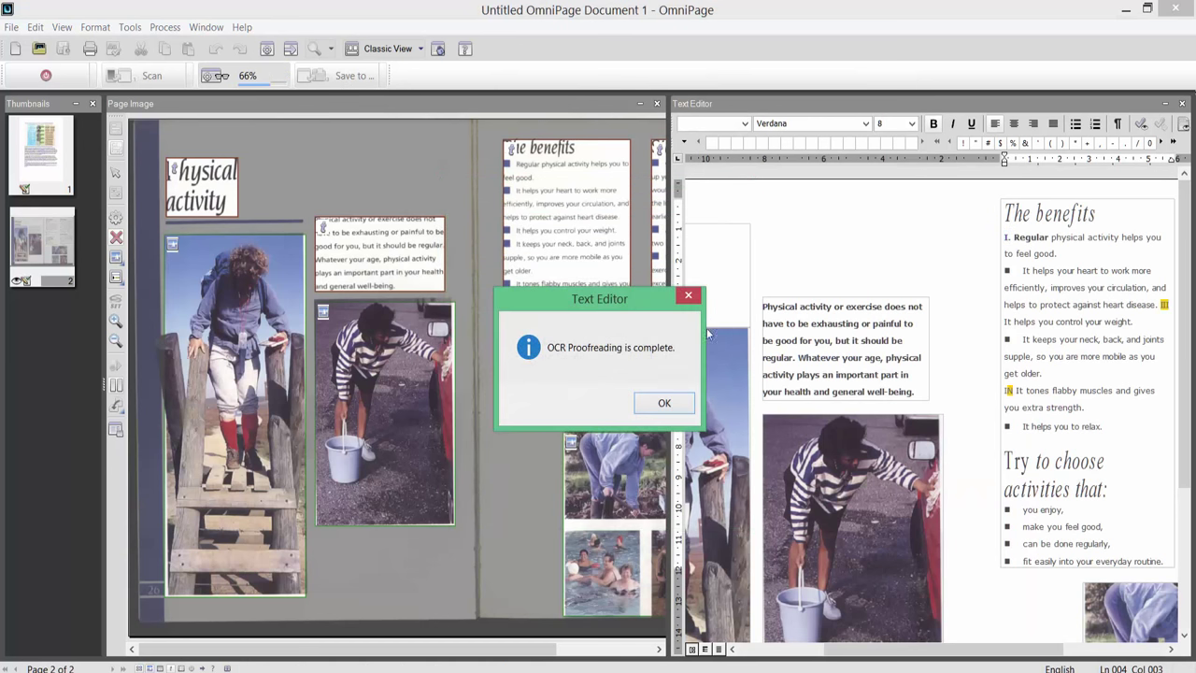
pyautogui.click(669, 407)
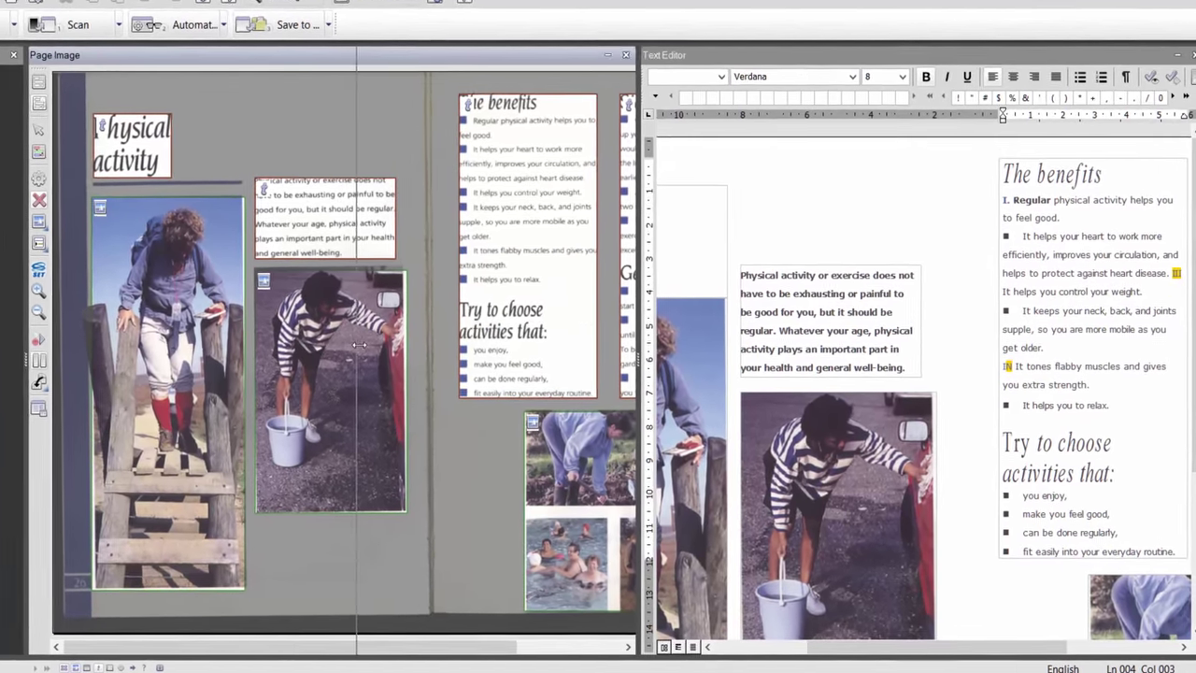
pyautogui.moveTo(669, 383); pyautogui.dragTo(412, 402)
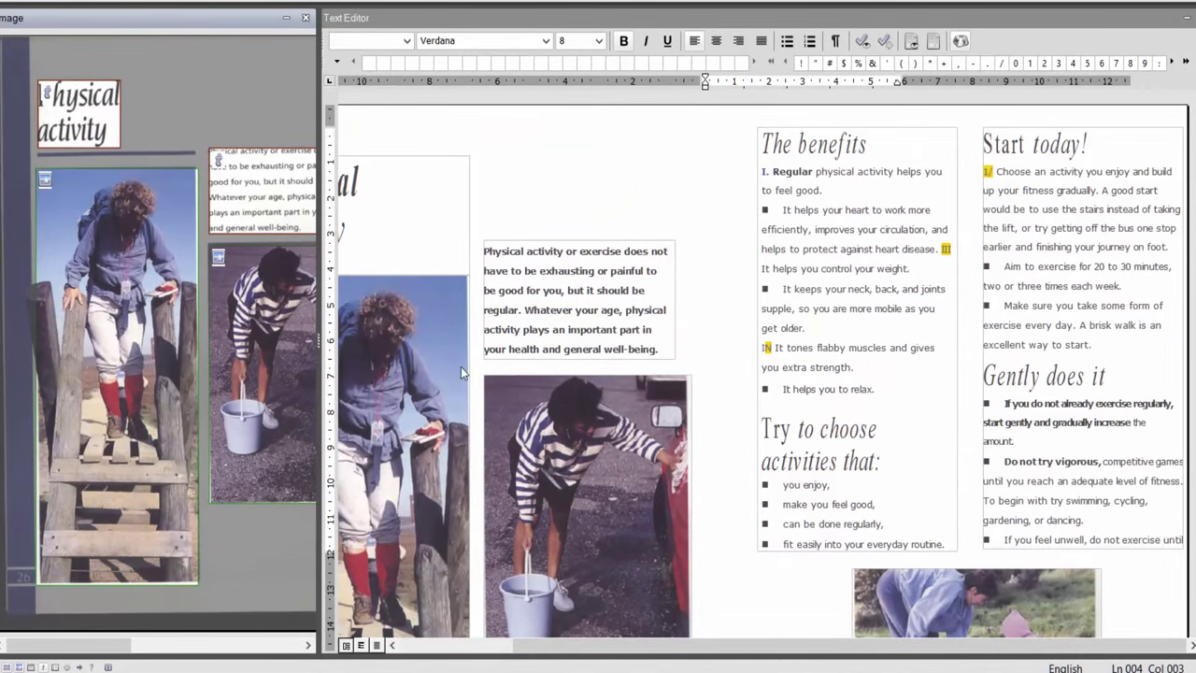
# Delete the stray slash after the "I" at the start of the first paragraph under "Start today!".
pyautogui.click(815, 191)
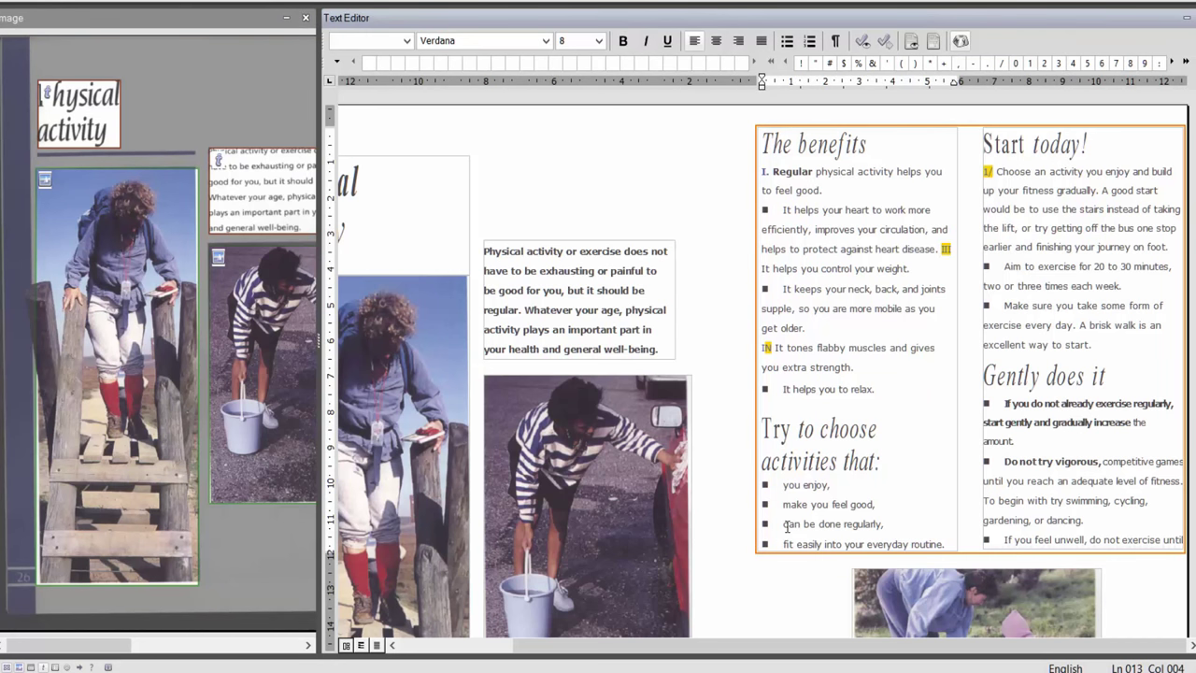
pyautogui.click(996, 174)
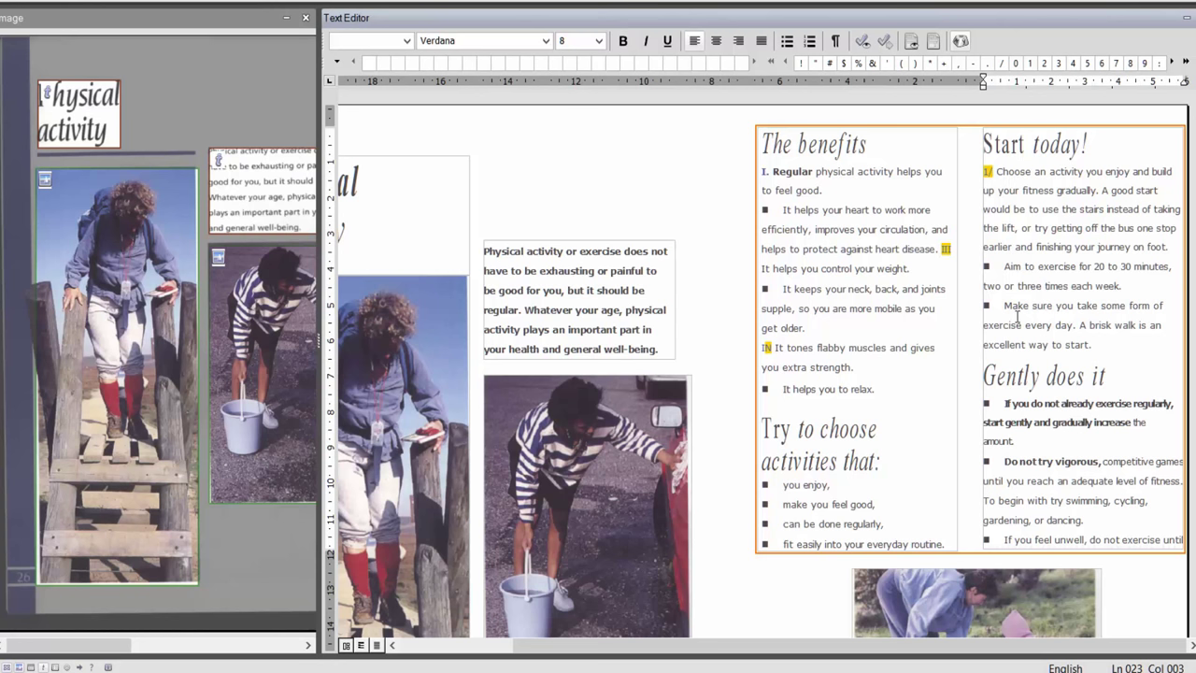
pyautogui.press('BackSpace')
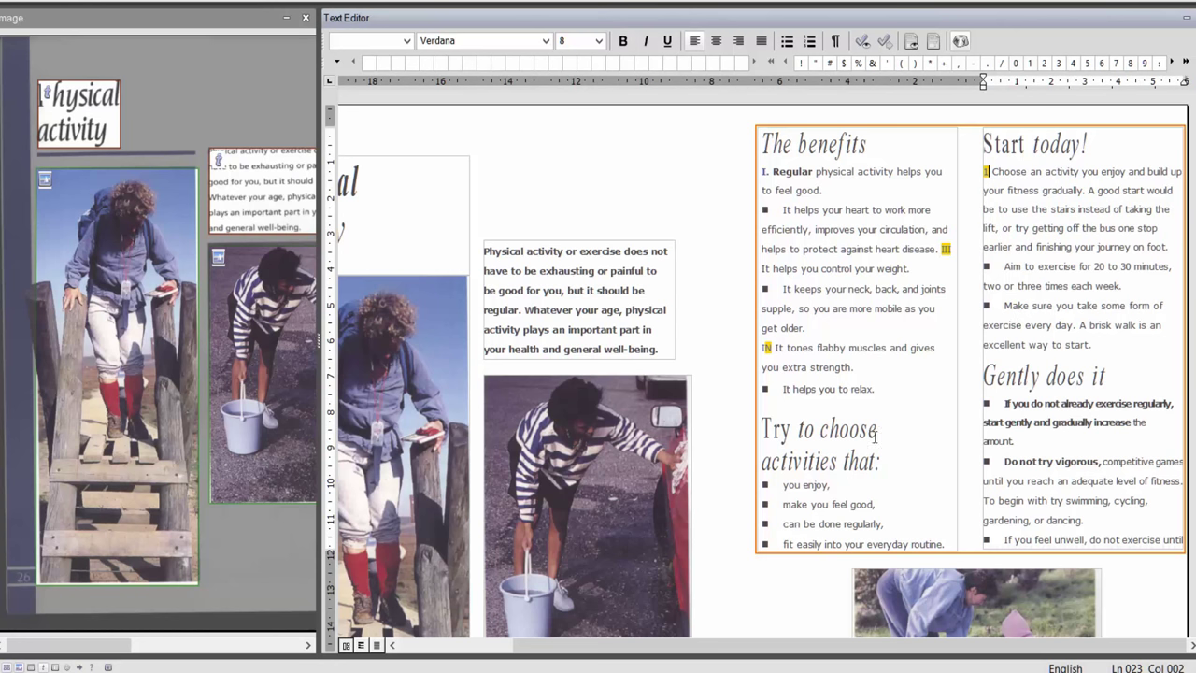
# Delete the picture of the person with the bucket from the recognized page and undo the deletion.
pyautogui.rightClick(595, 465)
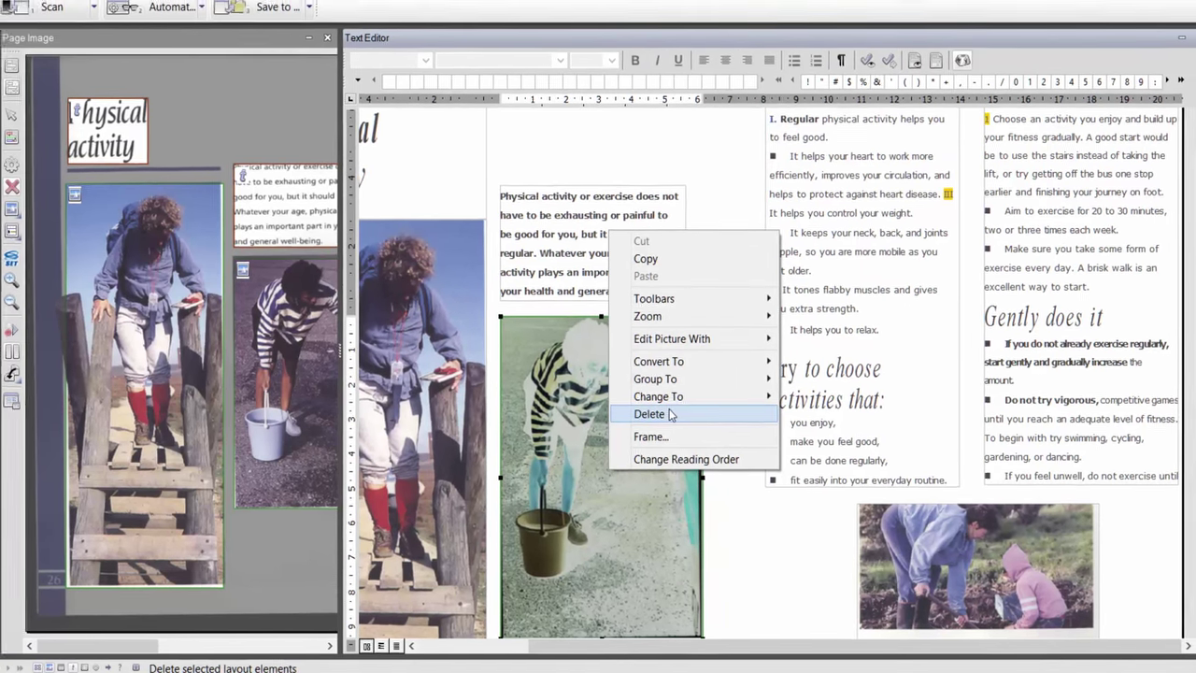
pyautogui.click(643, 406)
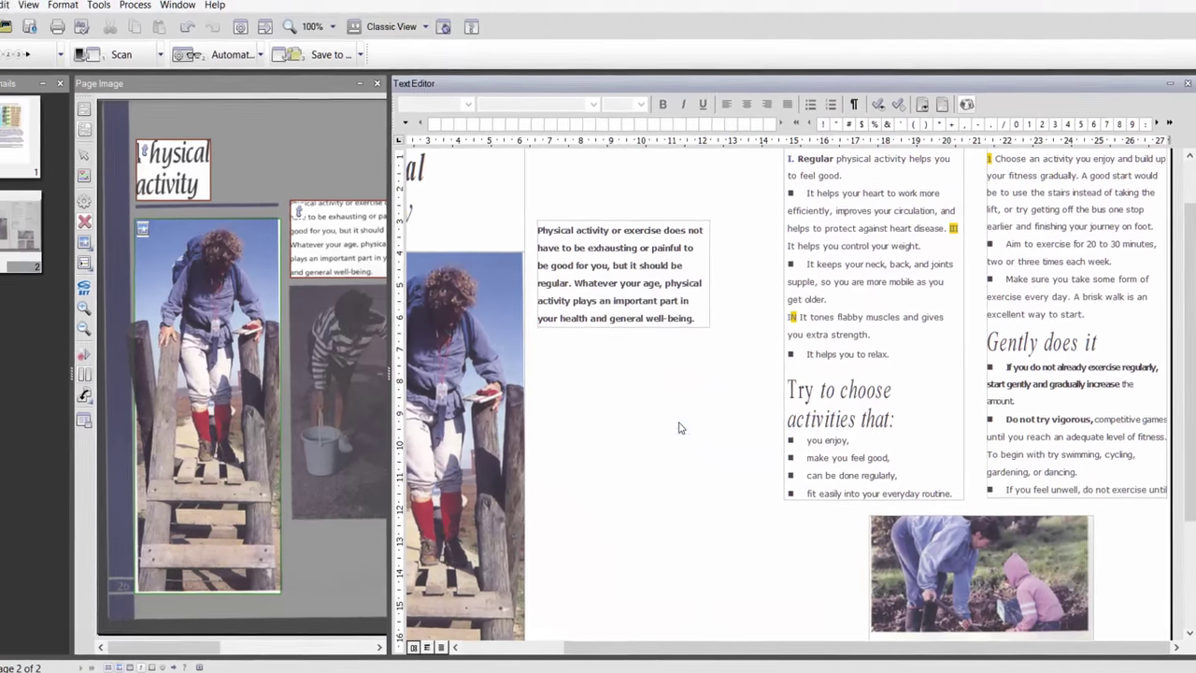
pyautogui.click(35, 27)
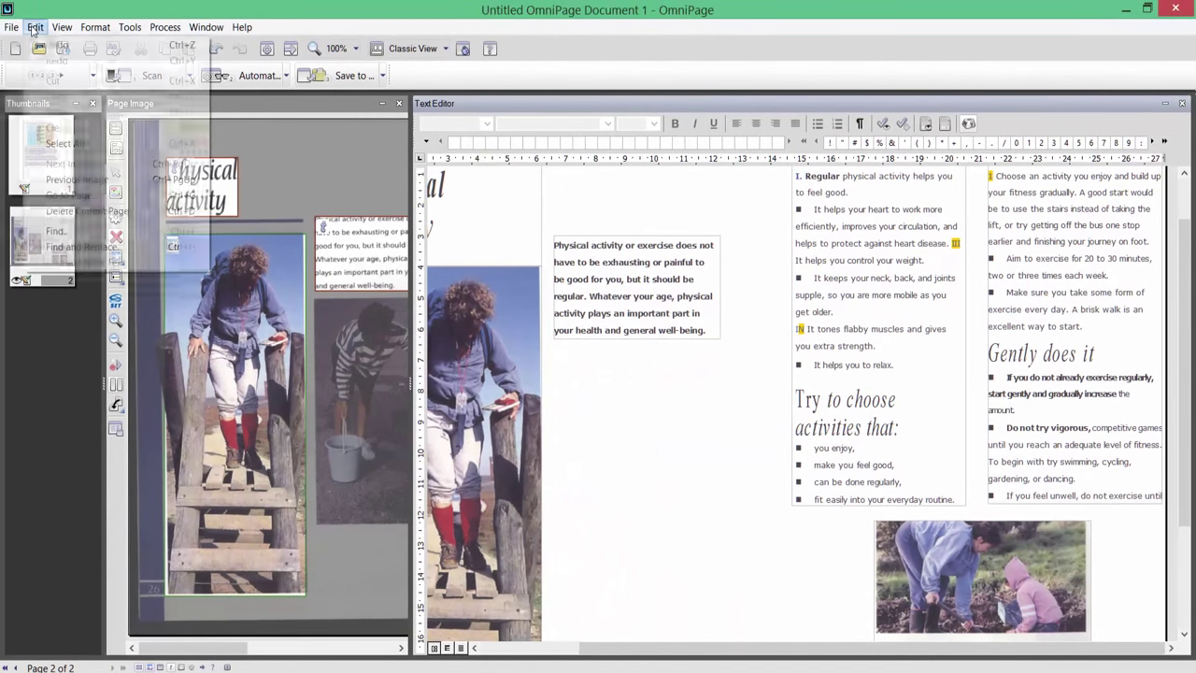
pyautogui.click(45, 44)
# Apply a Box border to the frame of the picture showing the person with the bucket.
pyautogui.rightClick(658, 470)
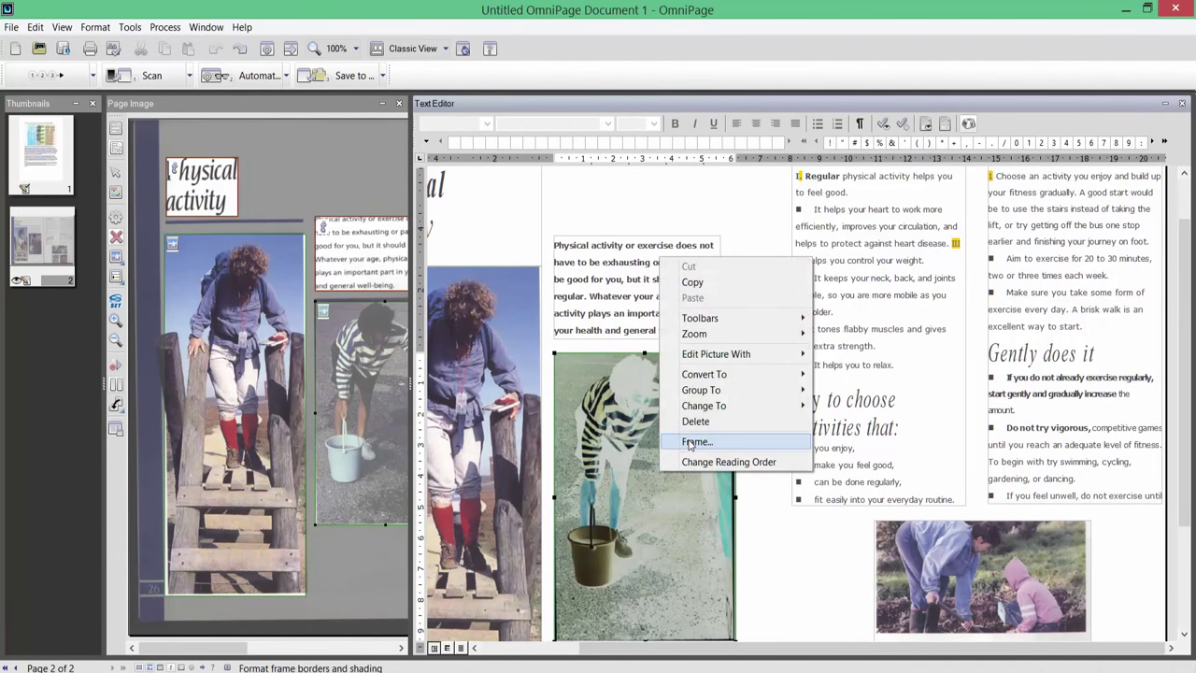
pyautogui.click(690, 443)
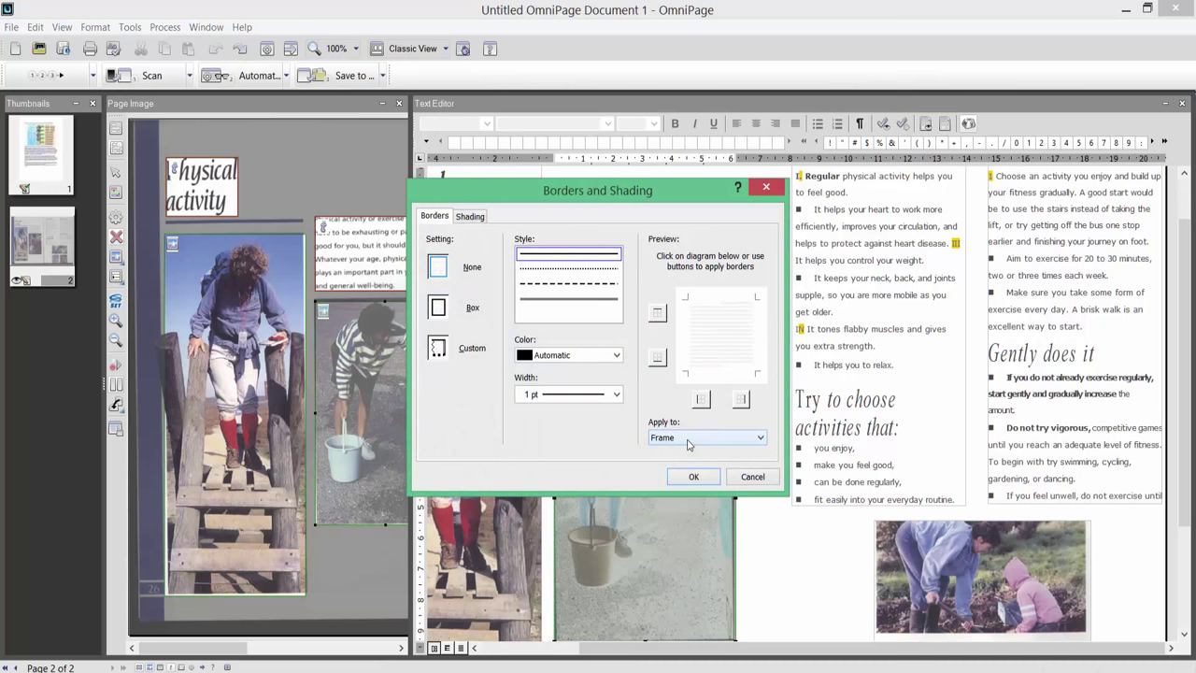
pyautogui.click(437, 309)
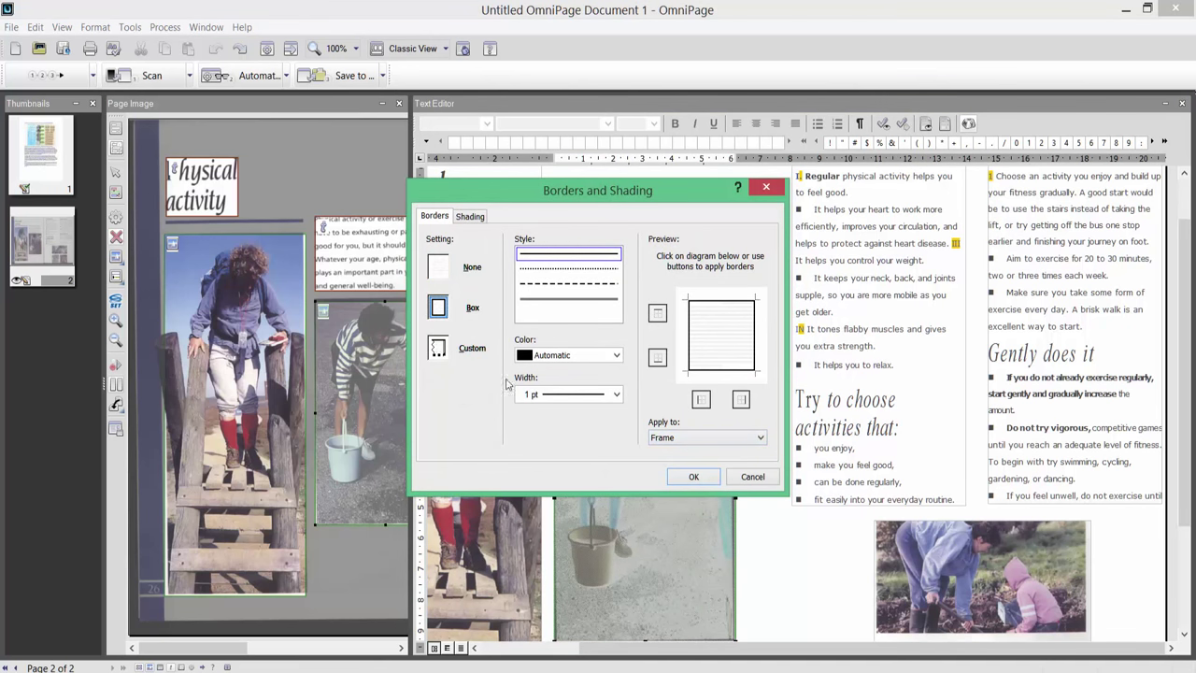
pyautogui.click(692, 474)
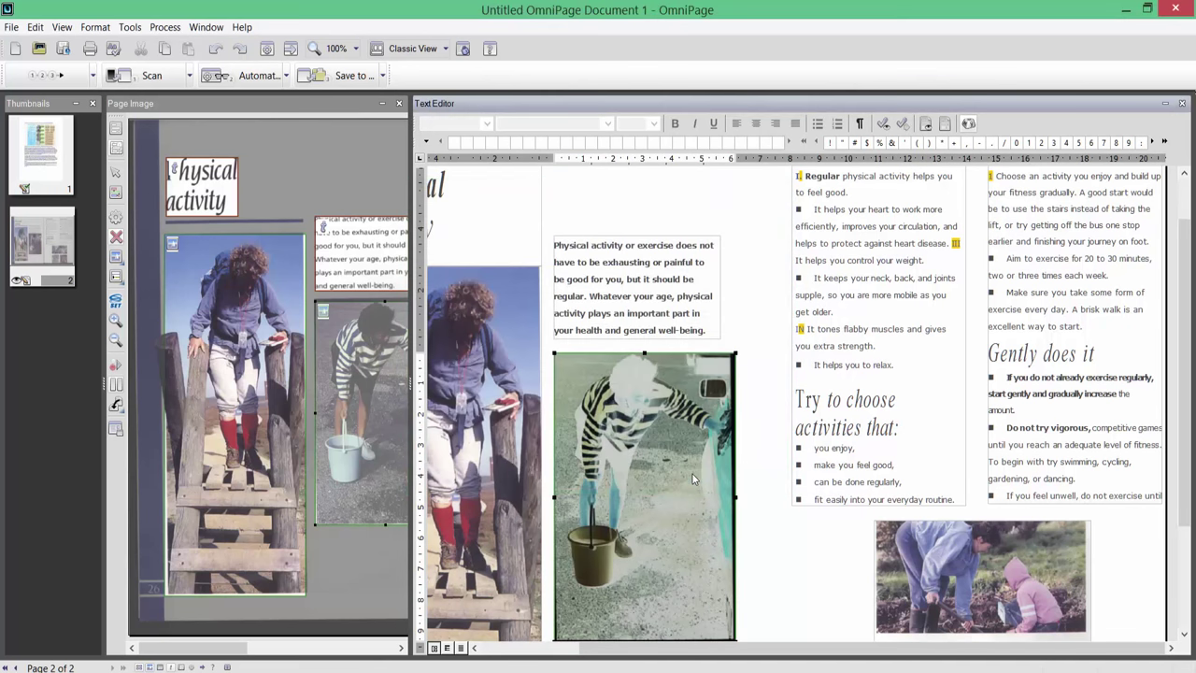
pyautogui.click(759, 443)
# Review the bucket picture's options for editing it in another program, converting, grouping and changing its text role.
pyautogui.click(675, 425)
pyautogui.rightClick(674, 424)
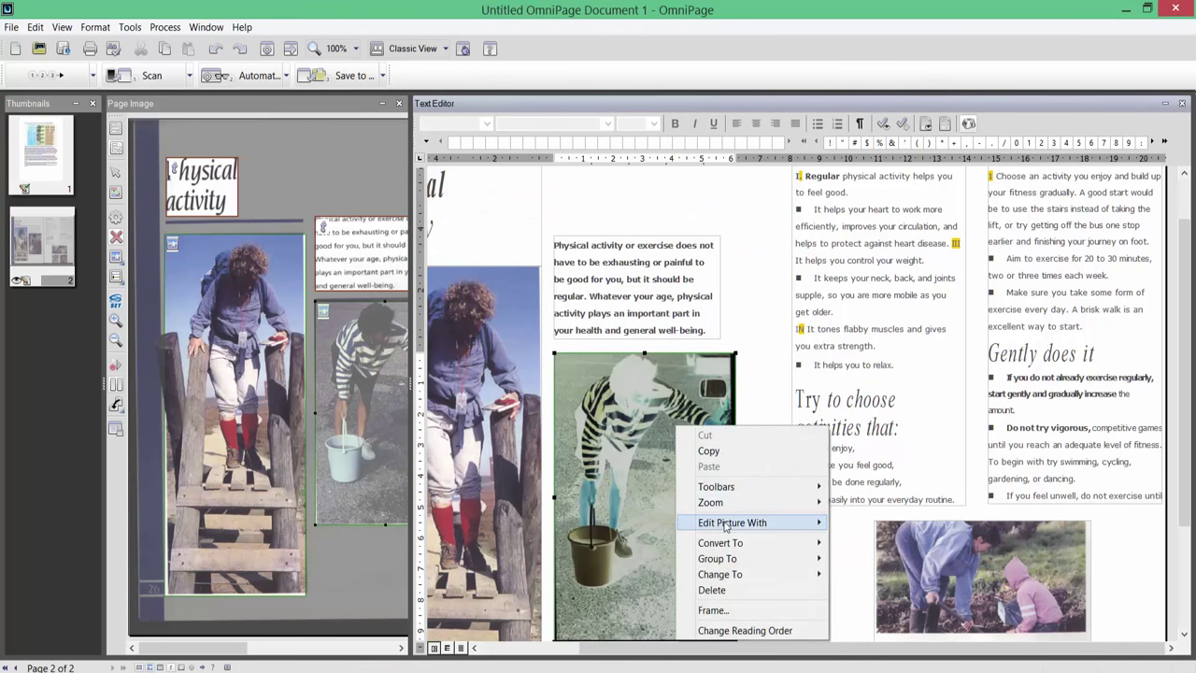
pyautogui.moveTo(726, 520)
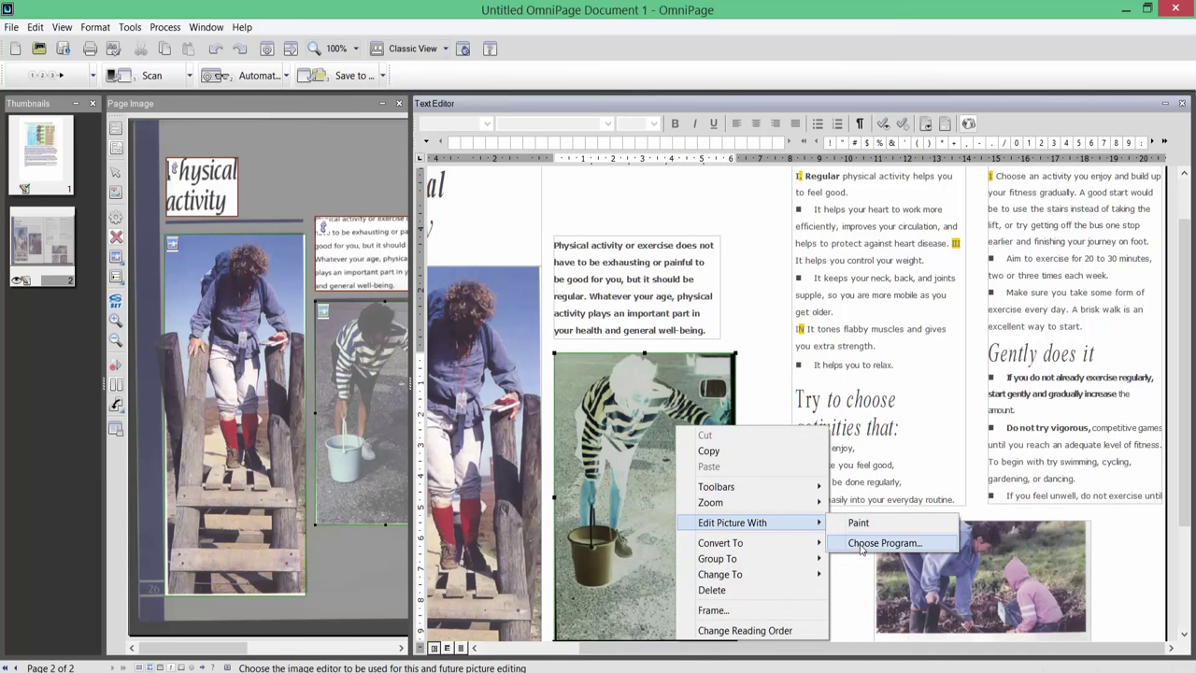
pyautogui.moveTo(775, 551)
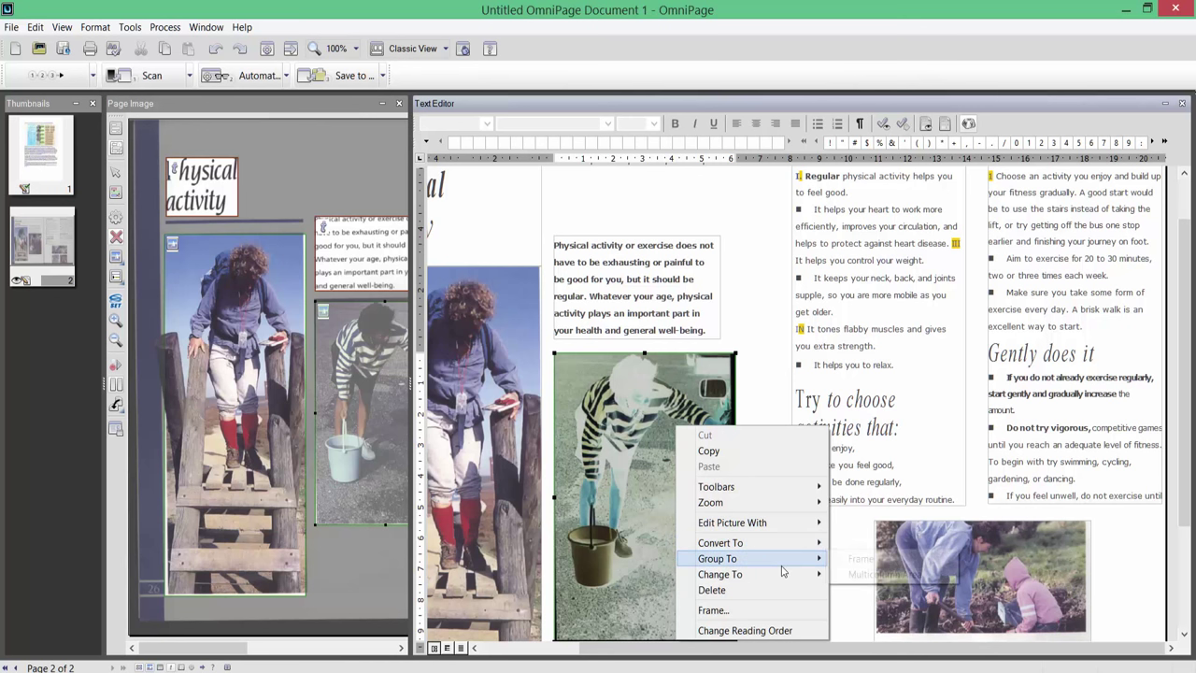
pyautogui.moveTo(785, 585)
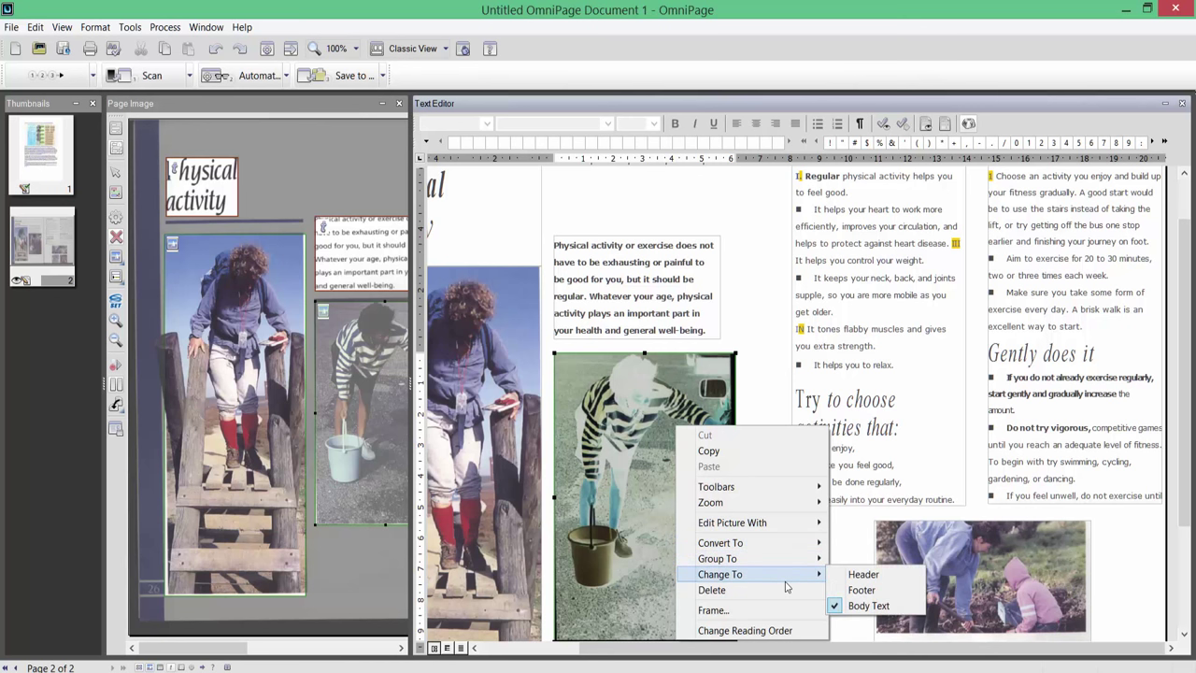
pyautogui.click(747, 335)
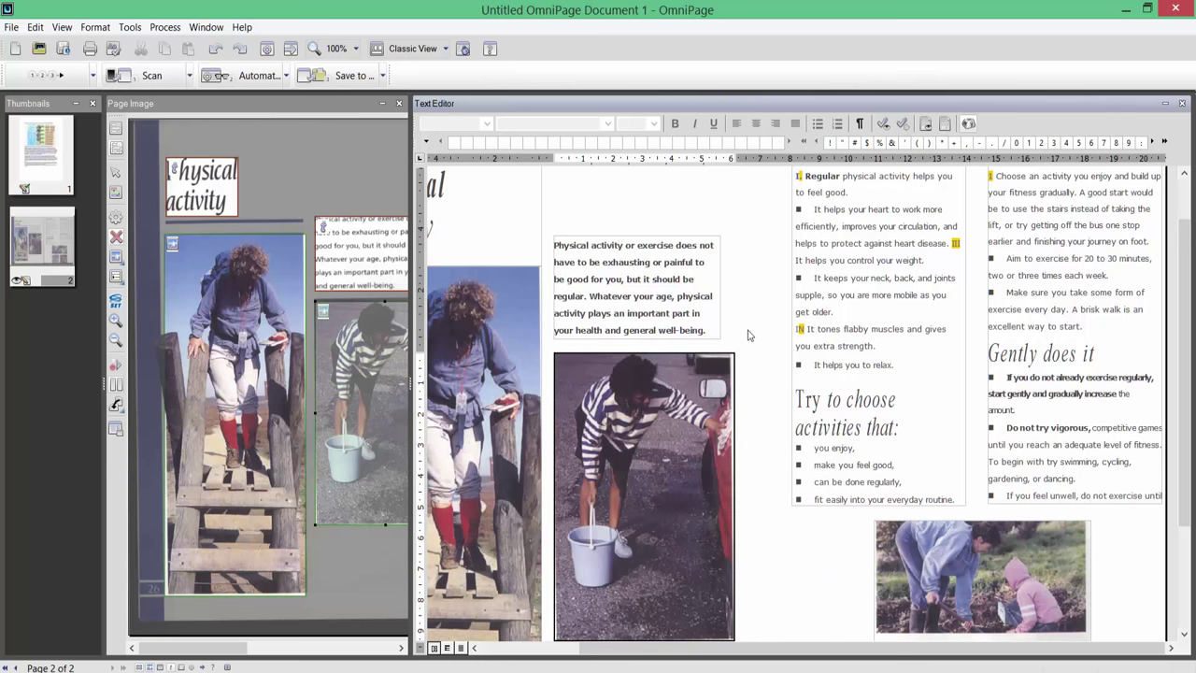
# Switch the workspace to Flexible View and start the PDF or Scanned Document to MS Word workflow.
pyautogui.click(412, 49)
pyautogui.click(425, 86)
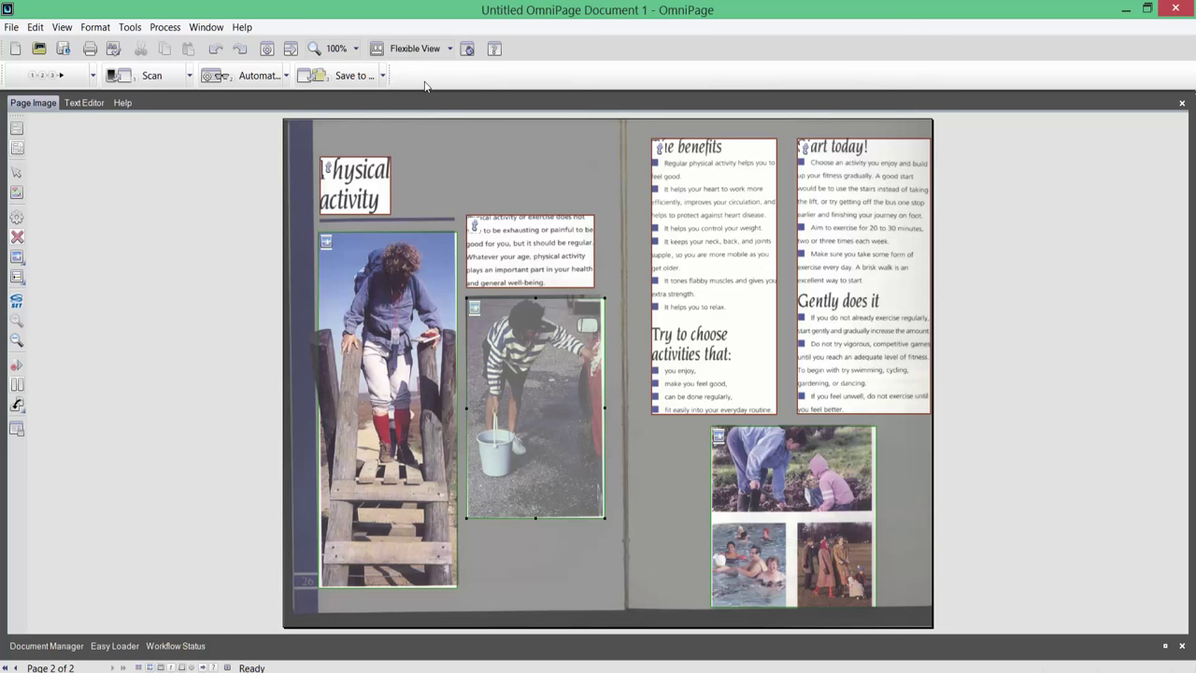
pyautogui.click(94, 75)
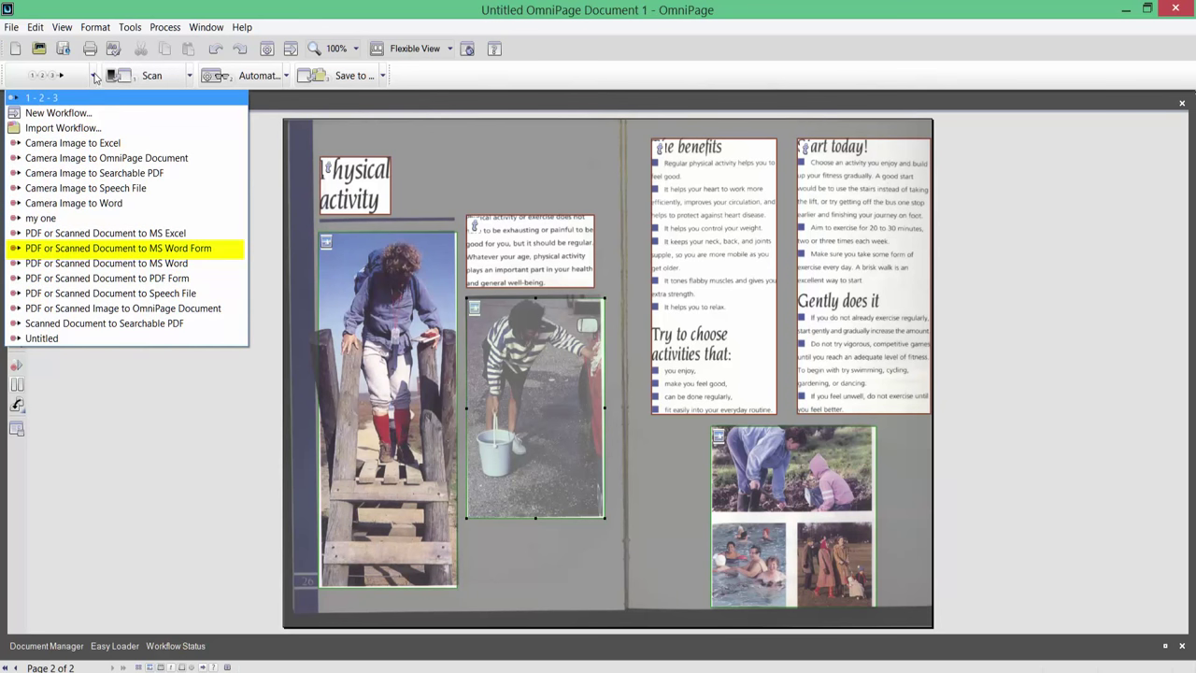
pyautogui.click(67, 265)
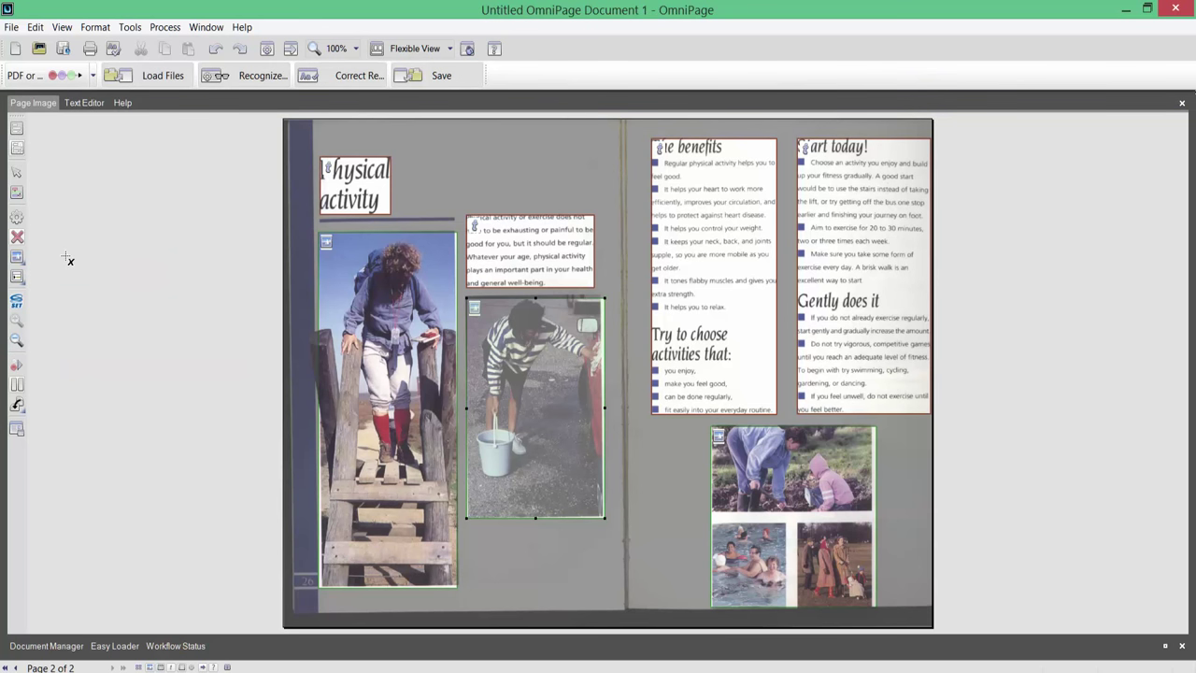
pyautogui.click(42, 75)
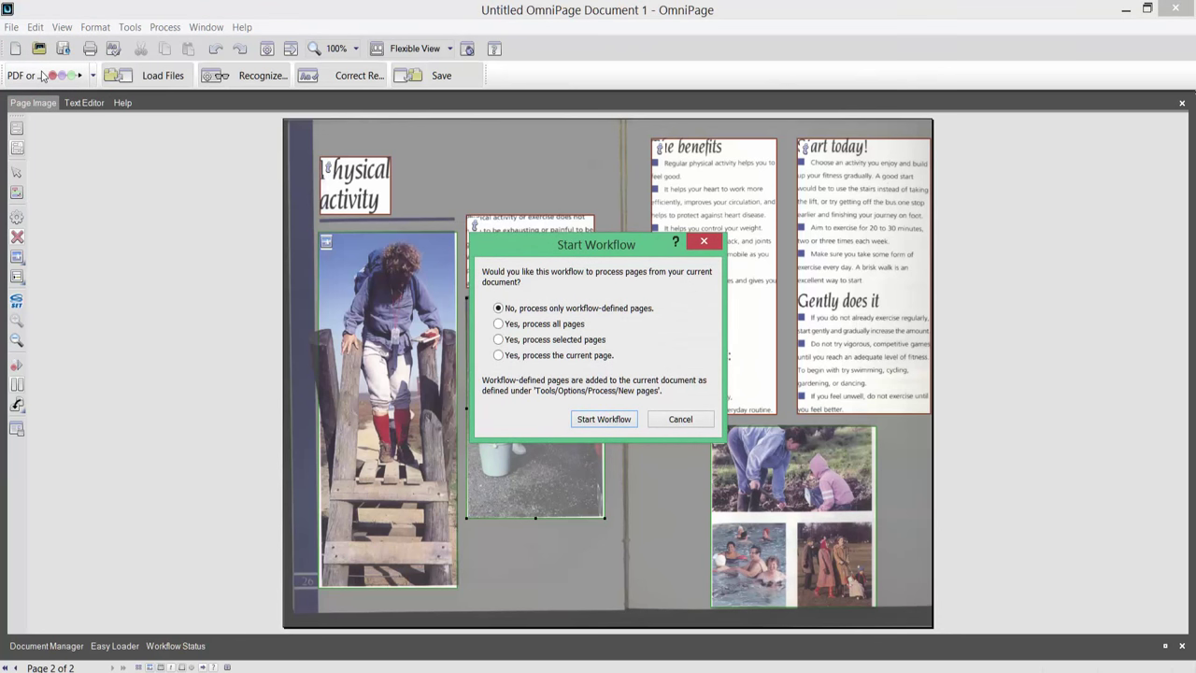